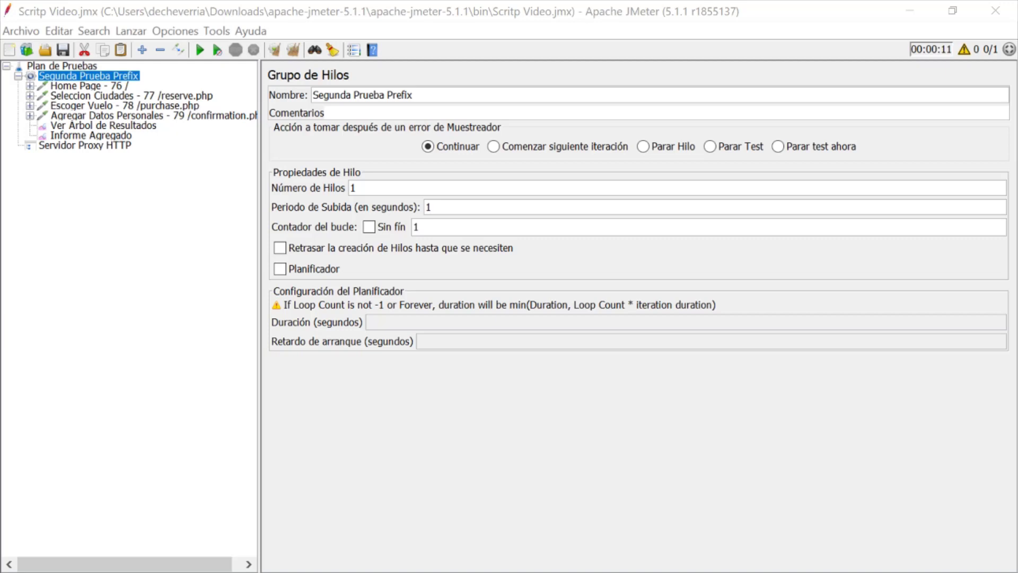
# - Add a Temporizador Constante to the Segunda Prueba Prefix thread group
pyautogui.rightClick(102, 81)
pyautogui.moveTo(127, 85)
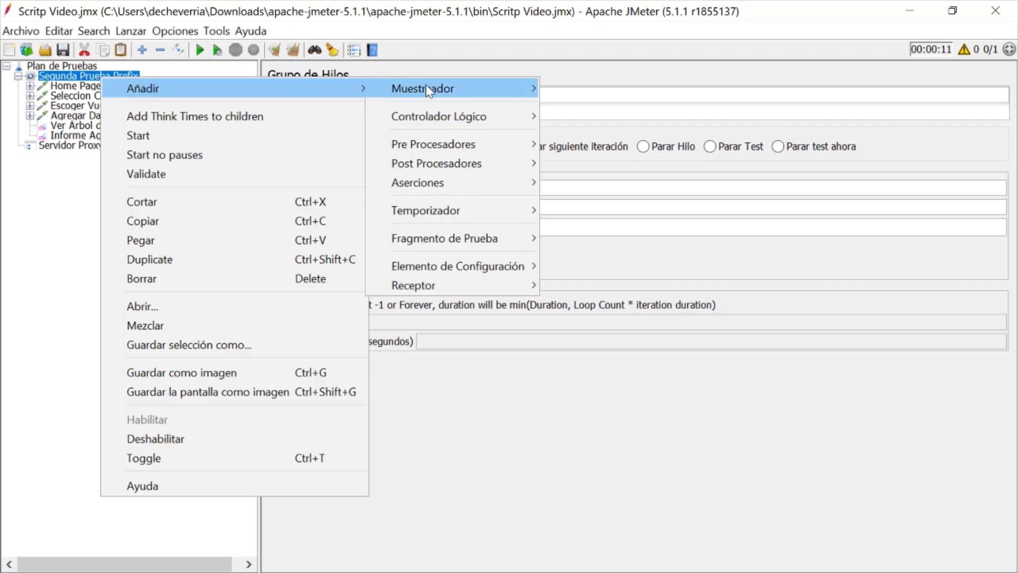
pyautogui.moveTo(445, 213)
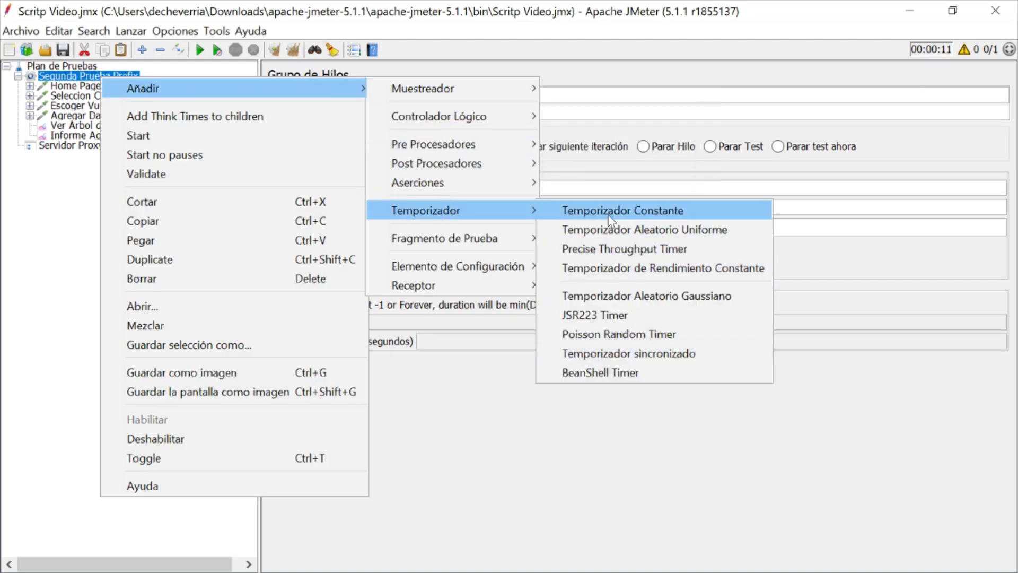
pyautogui.click(639, 211)
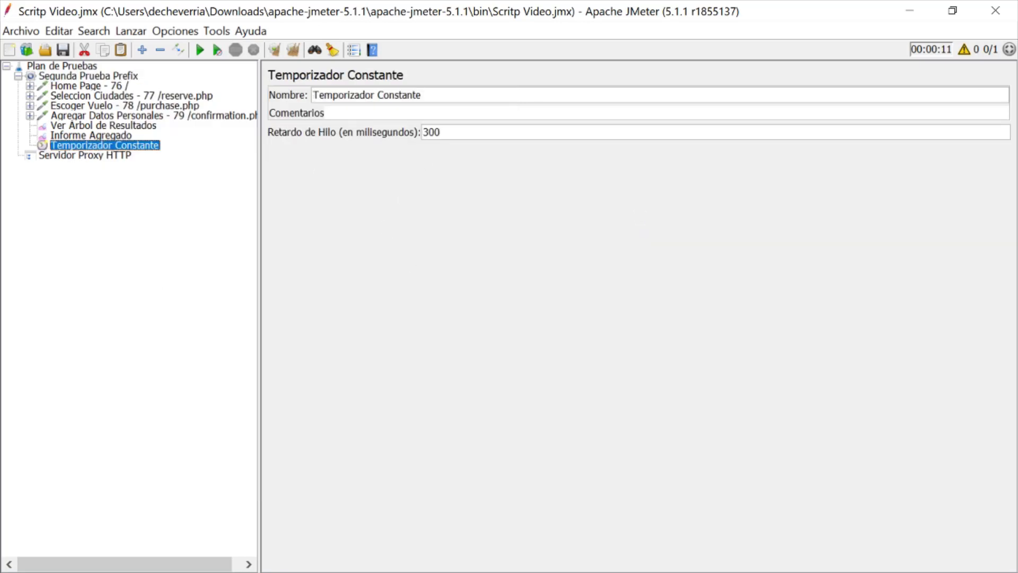
# - Set the constant timer's thread delay to 5000 milliseconds
pyautogui.moveTo(440, 132); pyautogui.dragTo(423, 132)
pyautogui.write('300')
pyautogui.hotkey('ctrl', 'a')
pyautogui.write('5000')
pyautogui.hotkey('ctrl', 'a')
pyautogui.press('End')
pyautogui.hotkey('ctrl', 'a')
pyautogui.click(428, 132)
# - Move the constant timer to the start of the thread group and into the Seleccion Ciudades - 77 /reserve.php request
pyautogui.moveTo(113, 149); pyautogui.dragTo(106, 84)
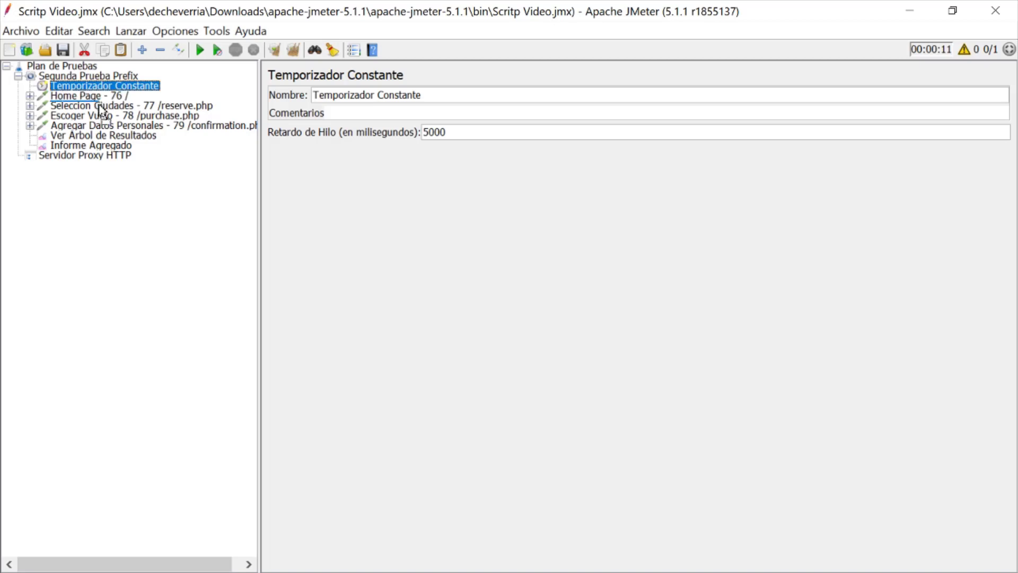
pyautogui.keyDown('ctrl'); pyautogui.click(101, 107); pyautogui.keyUp('ctrl')
pyautogui.moveTo(100, 111); pyautogui.dragTo(101, 109)
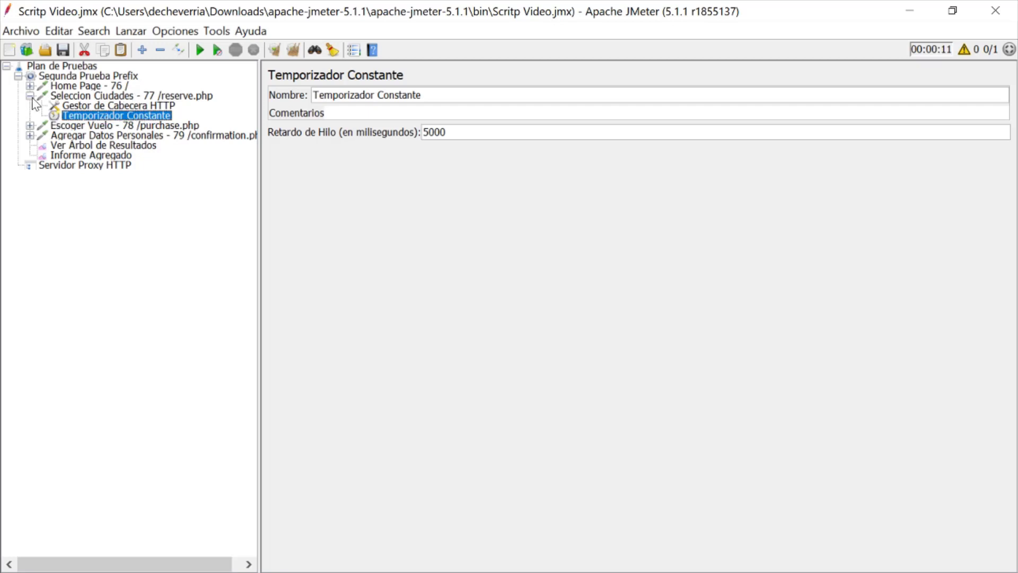
# - Move the constant timer from Seleccion Ciudades into the Escoger Vuelo - 78 /purchase.php request and check it is nested there
pyautogui.moveTo(116, 118); pyautogui.dragTo(118, 127)
pyautogui.click(30, 115)
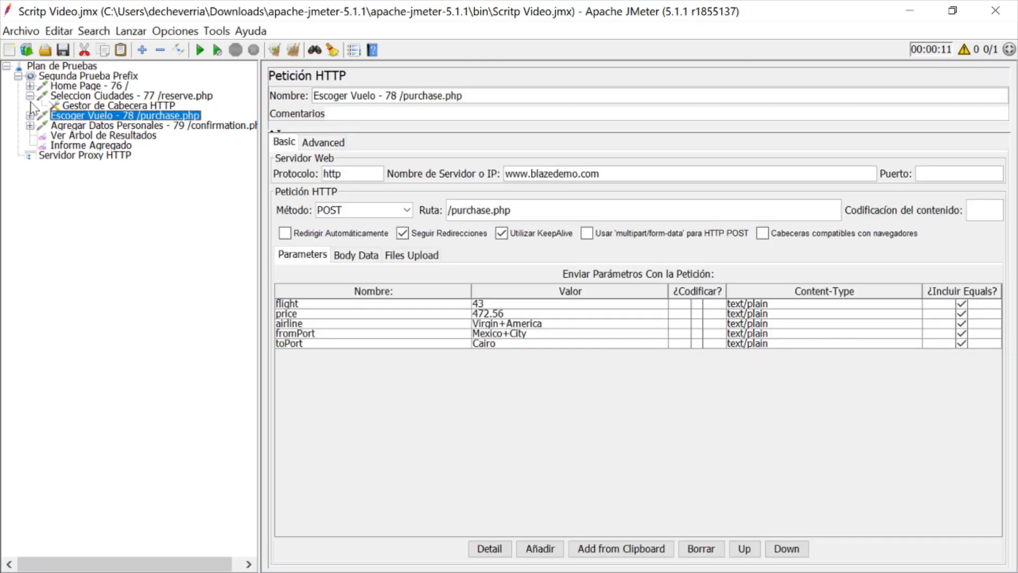
pyautogui.click(30, 95)
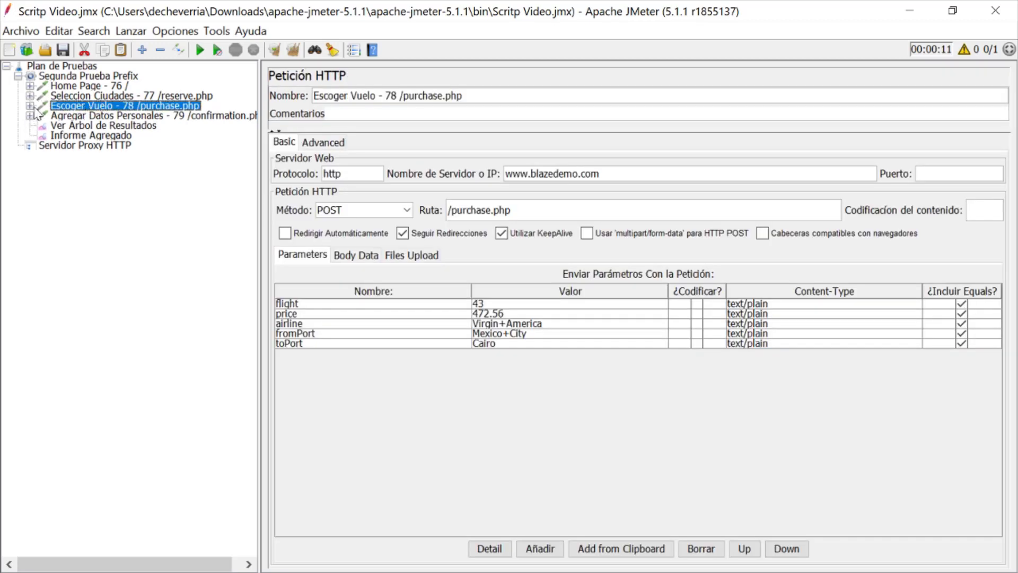
pyautogui.click(30, 105)
pyautogui.click(91, 126)
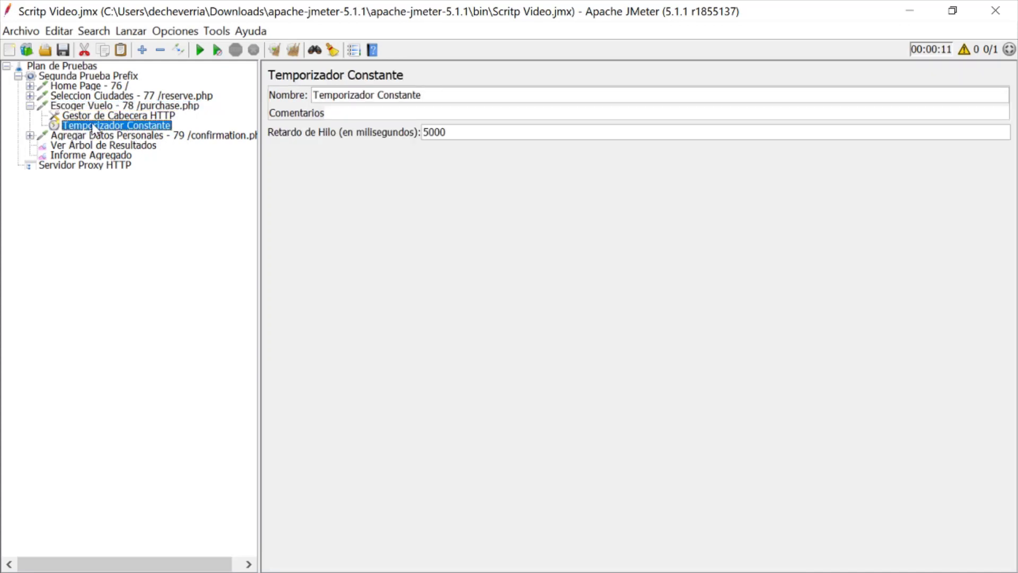
pyautogui.click(109, 106)
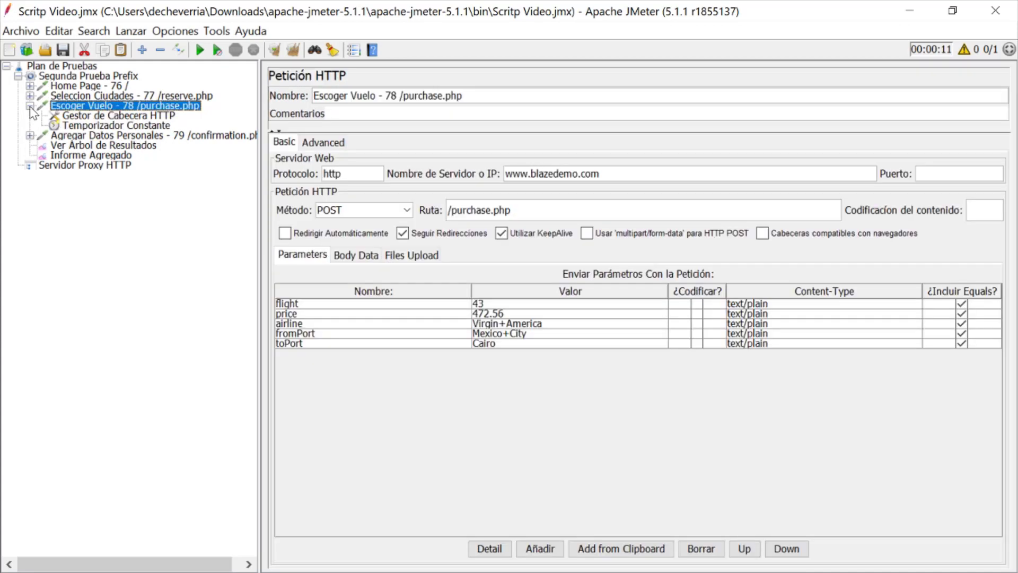
pyautogui.click(29, 106)
# - Clear the earlier results in Ver Árbol de Resultados and run the test with the timer inside Escoger Vuelo
pyautogui.click(122, 126)
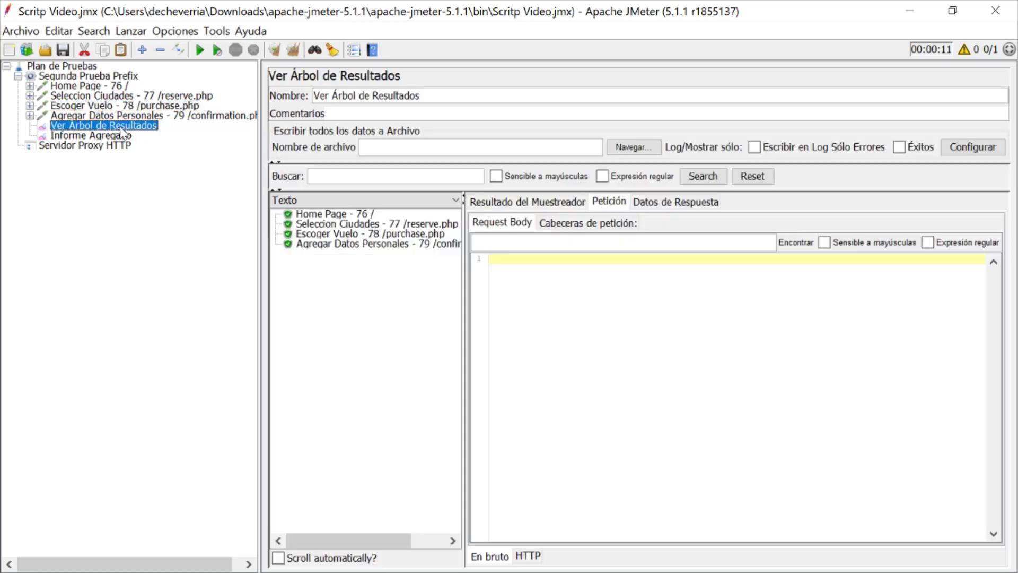
pyautogui.click(292, 50)
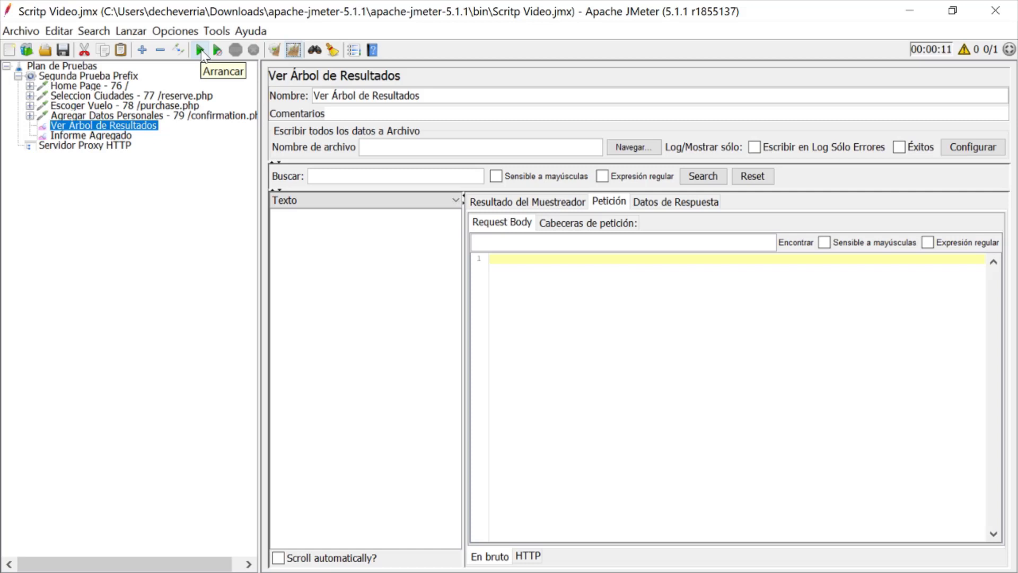
pyautogui.click(200, 50)
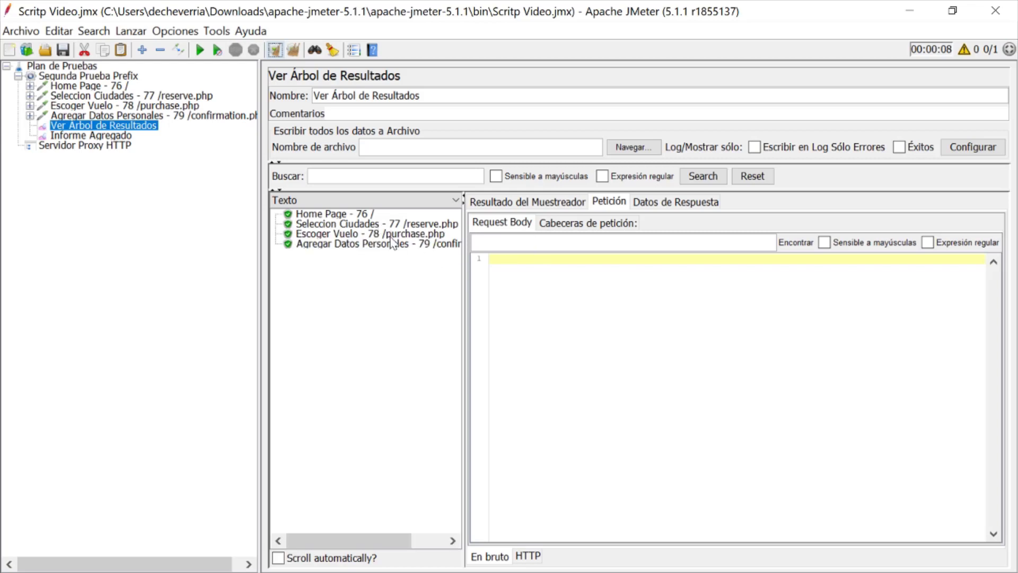
# - Move the constant timer out of Escoger Vuelo to the start of the Segunda Prueba Prefix thread group, before Home Page
pyautogui.click(29, 106)
pyautogui.click(79, 126)
pyautogui.moveTo(106, 130); pyautogui.dragTo(79, 84)
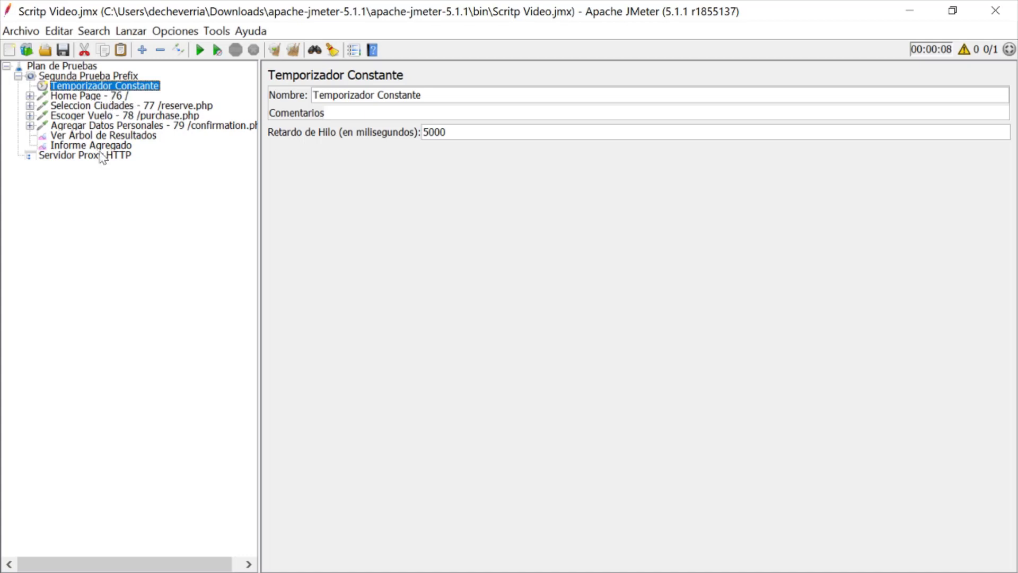
# - Clear Ver Árbol de Resultados and run the test with the timer at thread group level
pyautogui.click(140, 136)
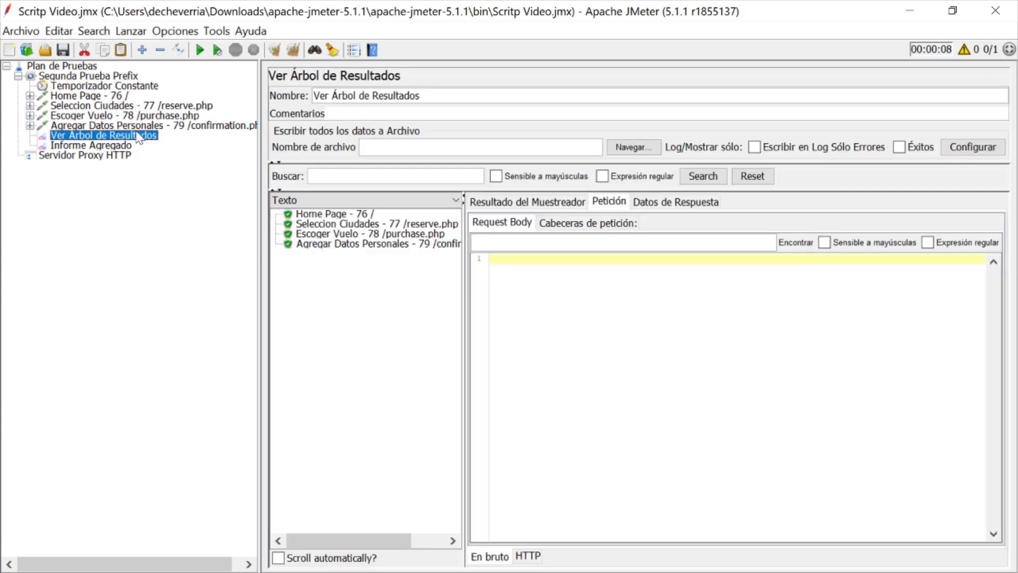
pyautogui.click(296, 55)
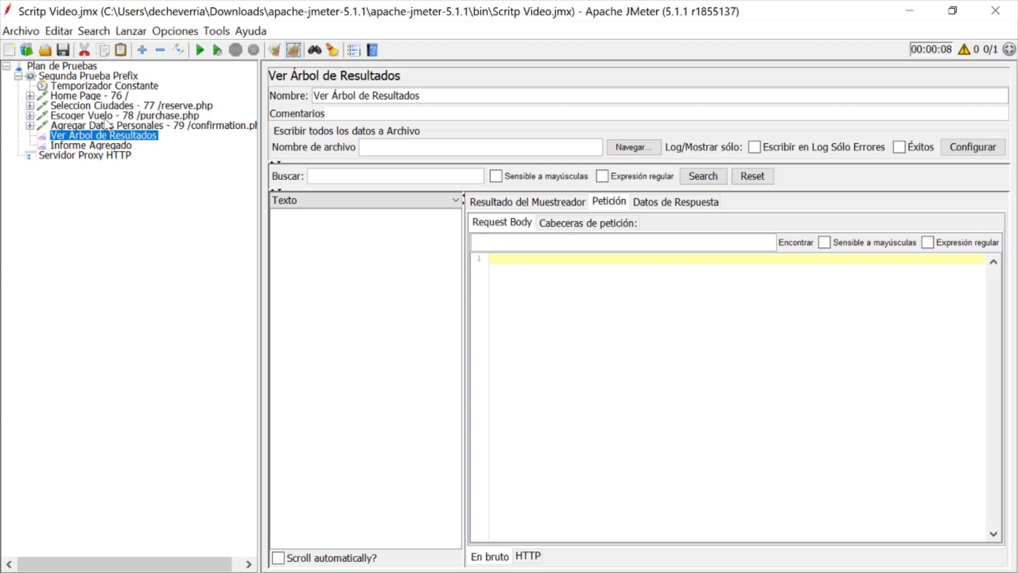
pyautogui.click(201, 51)
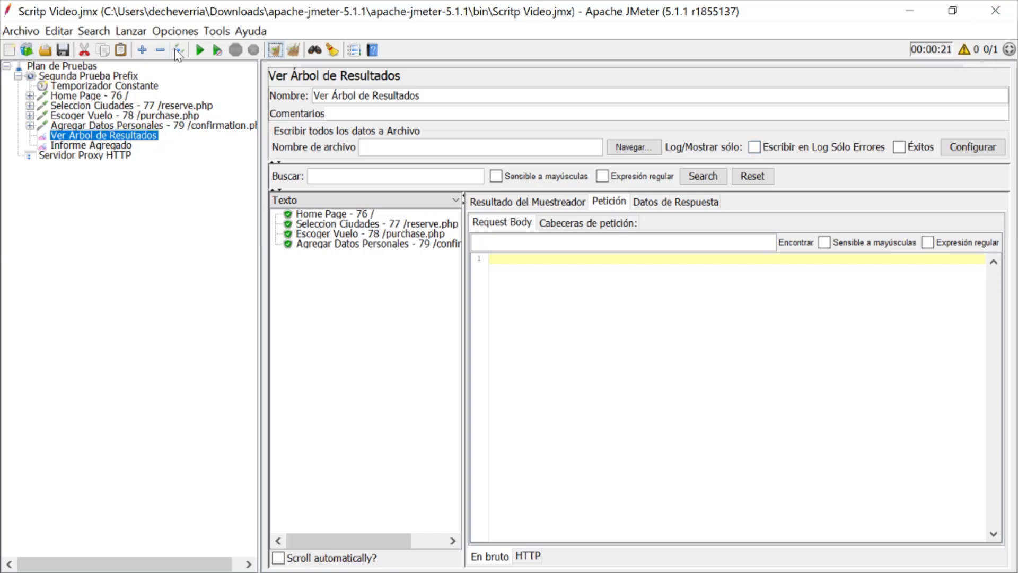
# - Delete the constant timer from the Segunda Prueba Prefix thread group and confirm the removal
pyautogui.click(126, 89)
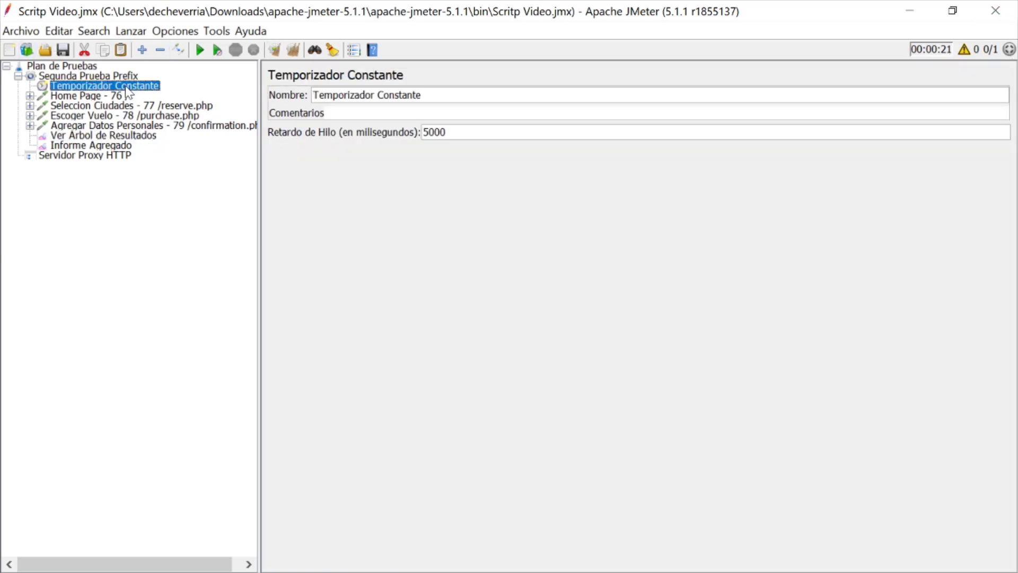
pyautogui.rightClick(126, 88)
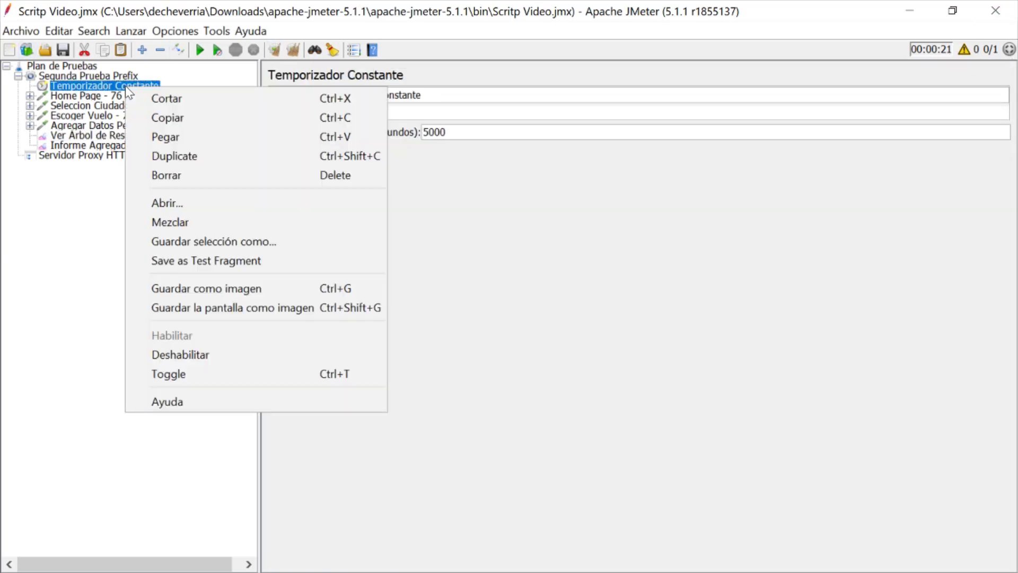
pyautogui.click(195, 174)
pyautogui.click(479, 310)
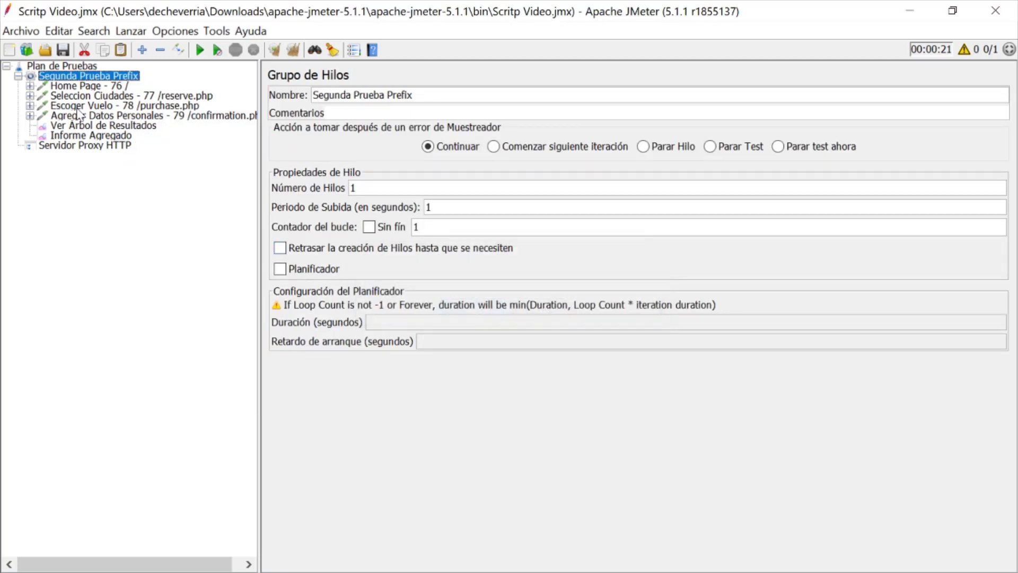
# - Add a Temporizador Aleatorio Uniforme to the Segunda Prueba Prefix thread group
pyautogui.rightClick(76, 75)
pyautogui.moveTo(170, 86)
pyautogui.moveTo(405, 90)
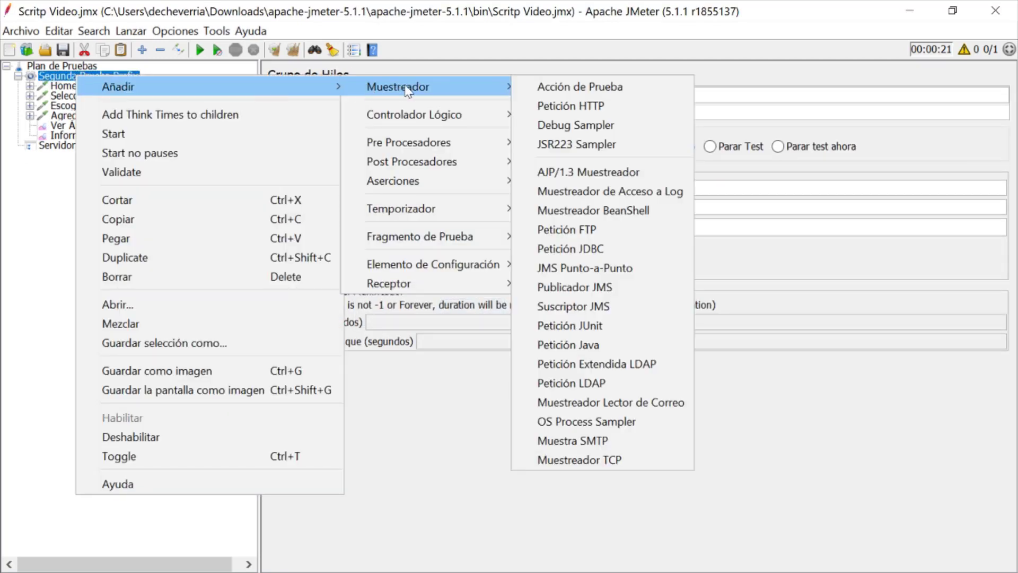
pyautogui.moveTo(427, 217)
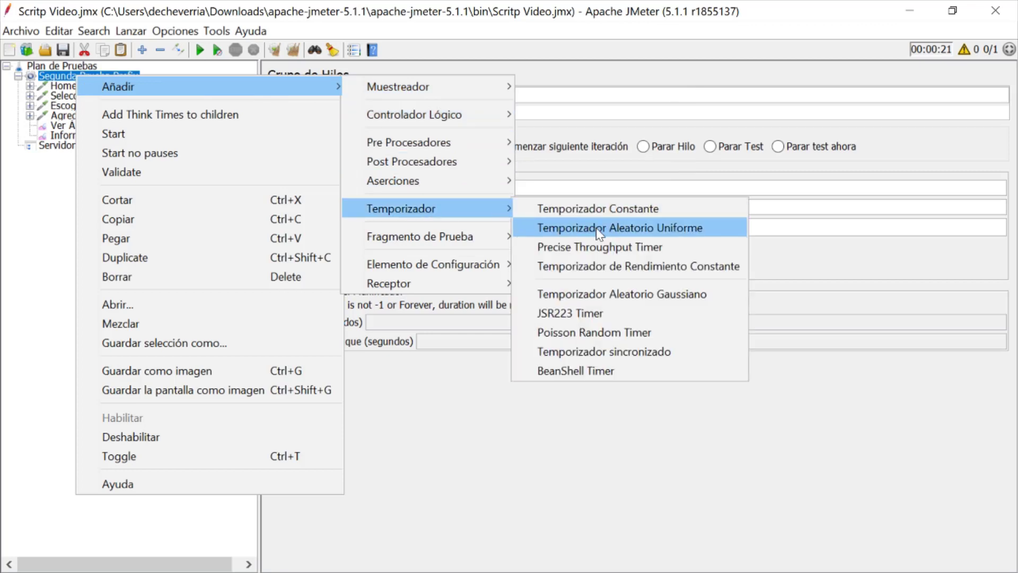
pyautogui.click(599, 228)
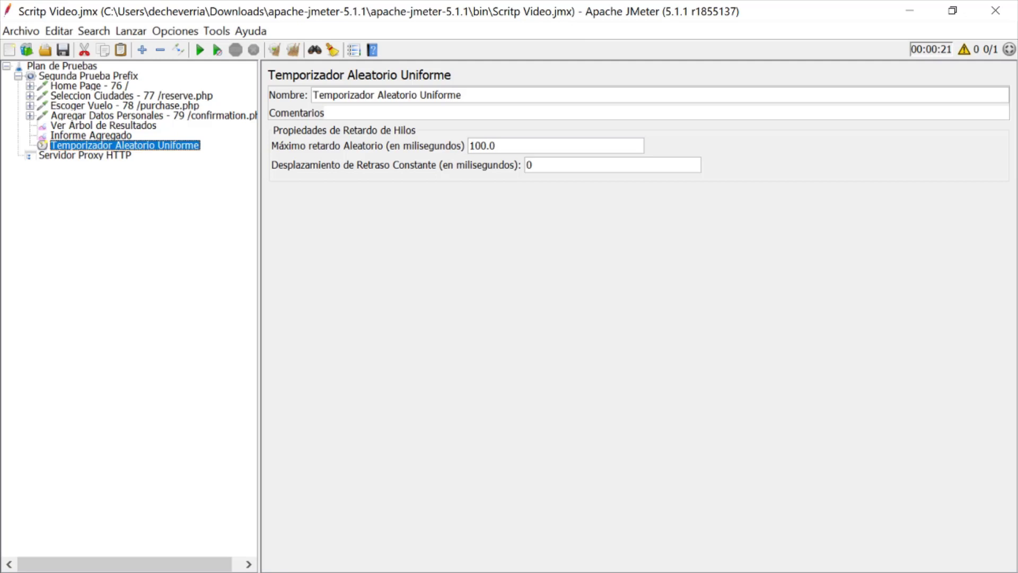
# - Examine the uniform random timer's maximum random delay and constant delay offset settings
pyautogui.hotkey('shift', 'Left')
pyautogui.hotkey('shift', 'Left')
pyautogui.hotkey('shift', 'Left')
pyautogui.hotkey('shift', 'Left')
pyautogui.hotkey('shift', 'Left')
pyautogui.press('Tab')
pyautogui.hotkey('shift', 'Tab')
pyautogui.hotkey('shift', 'End')
pyautogui.press('Right')
pyautogui.hotkey('ctrl', 'a')
# - Switch to Notepad++ and highlight the Random Delay Maximum line in the timer notes
pyautogui.hotkey('alt', 'Tab')
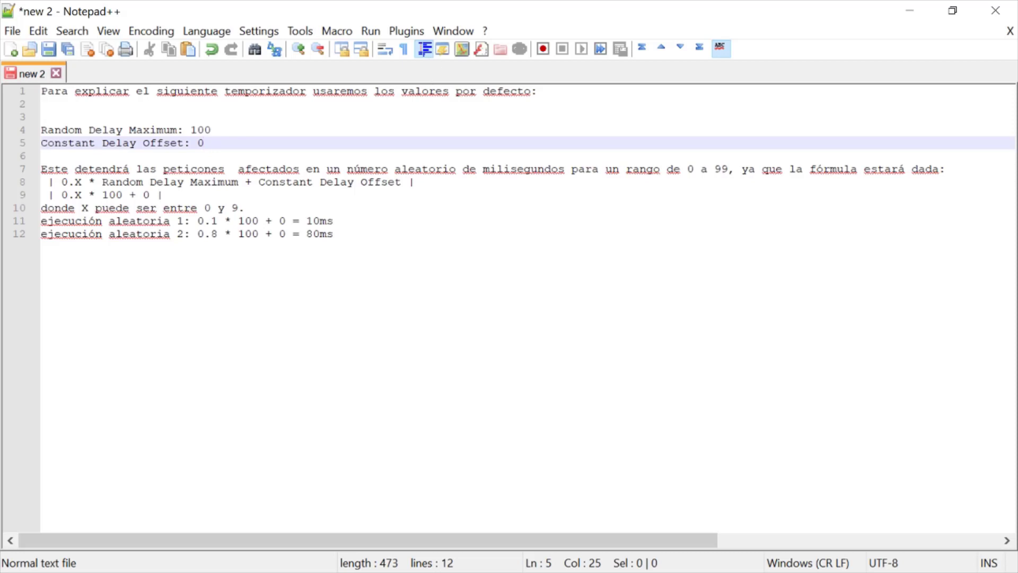
pyautogui.press('Up')
pyautogui.press('Home')
pyautogui.hotkey('shift', 'Right')
pyautogui.hotkey('shift', 'Right')
pyautogui.hotkey('shift', 'Right')
pyautogui.hotkey('shift', 'Right')
pyautogui.hotkey('shift', 'Right')
pyautogui.hotkey('shift', 'Right')
pyautogui.hotkey('shift', 'Right')
pyautogui.hotkey('shift', 'Right')
pyautogui.hotkey('shift', 'Right')
pyautogui.hotkey('shift', 'Right')
pyautogui.hotkey('shift', 'Right')
pyautogui.hotkey('shift', 'Right')
pyautogui.hotkey('shift', 'Right')
pyautogui.hotkey('shift', 'Right')
pyautogui.hotkey('shift', 'Right')
pyautogui.hotkey('shift', 'Right')
pyautogui.hotkey('shift', 'Right')
pyautogui.hotkey('shift', 'Right')
pyautogui.hotkey('shift', 'Right')
pyautogui.hotkey('shift', 'Right')
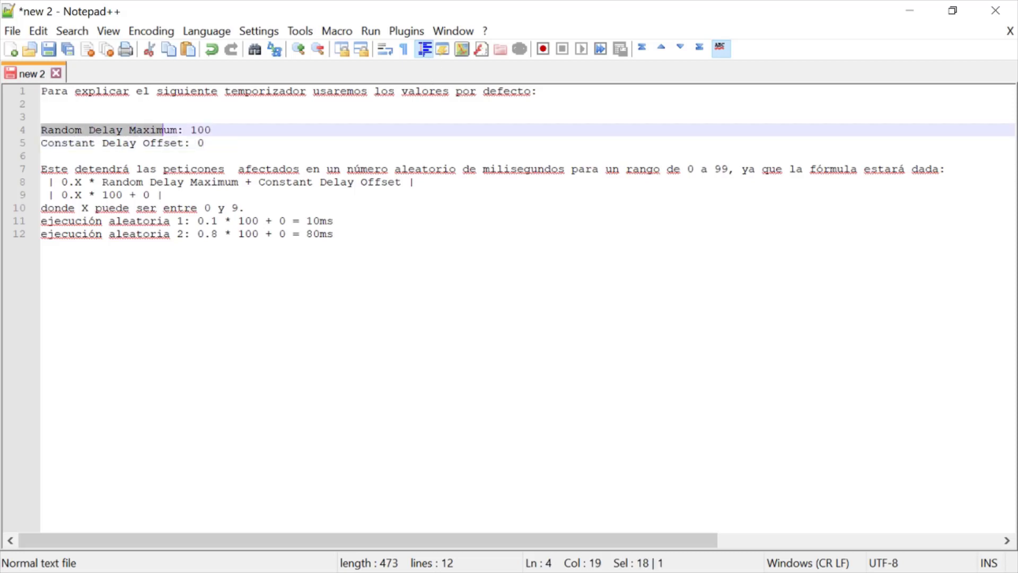
pyautogui.hotkey('shift', 'Down')
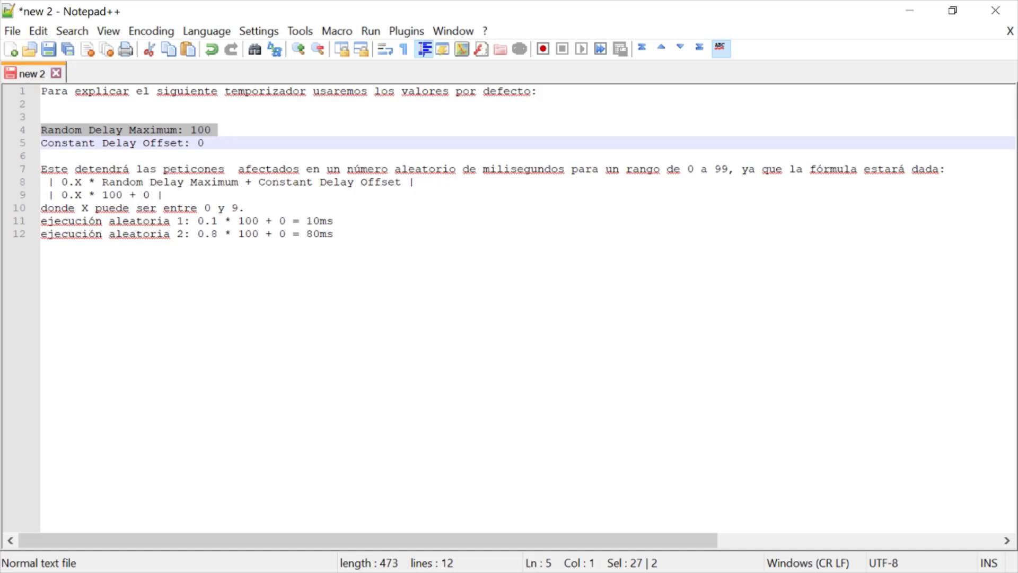
# - Highlight the Constant Delay Offset line in the timer notes
pyautogui.press('Right')
pyautogui.press('Right')
pyautogui.press('Right')
pyautogui.hotkey('shift', 'Right')
pyautogui.hotkey('shift', 'Right')
pyautogui.hotkey('shift', 'Right')
pyautogui.hotkey('shift', 'Right')
pyautogui.hotkey('shift', 'Right')
pyautogui.hotkey('shift', 'Right')
pyautogui.hotkey('shift', 'Right')
pyautogui.hotkey('shift', 'Right')
pyautogui.hotkey('shift', 'Right')
pyautogui.hotkey('shift', 'Right')
pyautogui.hotkey('shift', 'Right')
pyautogui.hotkey('shift', 'Right')
pyautogui.hotkey('shift', 'Right')
pyautogui.hotkey('shift', 'Right')
pyautogui.hotkey('shift', 'Right')
pyautogui.hotkey('shift', 'Right')
pyautogui.hotkey('shift', 'Right')
pyautogui.hotkey('shift', 'Right')
pyautogui.hotkey('shift', 'Right')
pyautogui.hotkey('shift', 'Right')
pyautogui.hotkey('shift', 'Right')
pyautogui.hotkey('shift', 'Right')
pyautogui.hotkey('shift', 'Up')
pyautogui.press('Down')
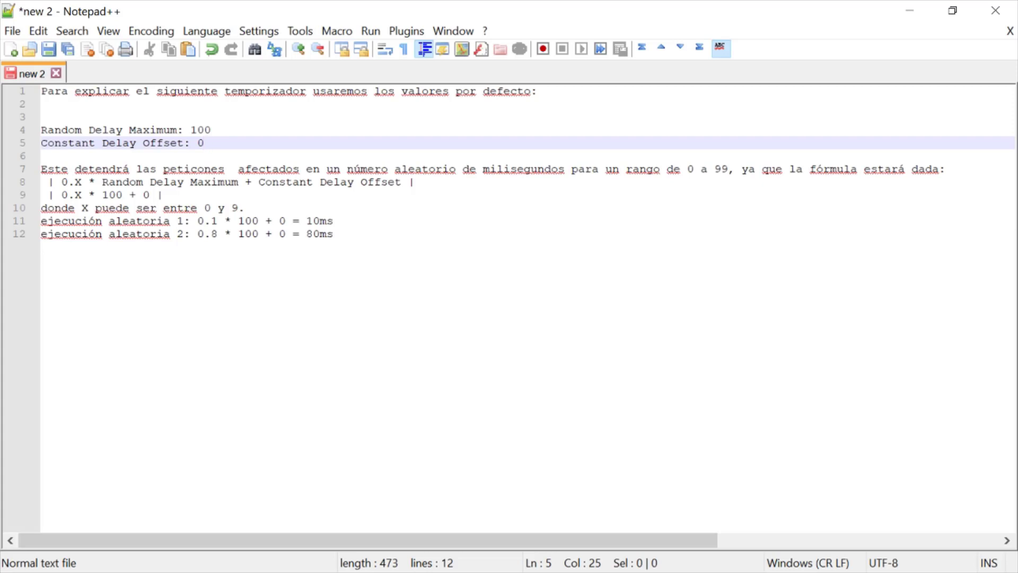
# - Match the Random Delay Maximum and Constant Delay Offset terms of the delay formula with their default values above
pyautogui.moveTo(61, 181); pyautogui.dragTo(239, 182)
pyautogui.moveTo(210, 130); pyautogui.dragTo(48, 130)
pyautogui.moveTo(258, 182); pyautogui.dragTo(414, 182)
pyautogui.moveTo(203, 142); pyautogui.dragTo(191, 143)
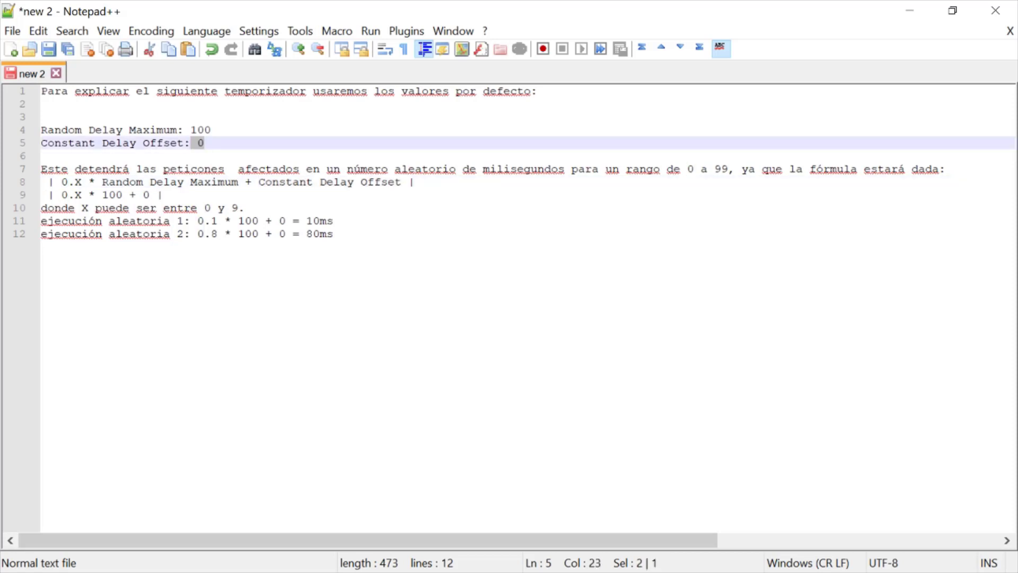
# - Highlight the line that defines the range of X and the X variable used in the formula
pyautogui.moveTo(48, 207); pyautogui.dragTo(190, 207)
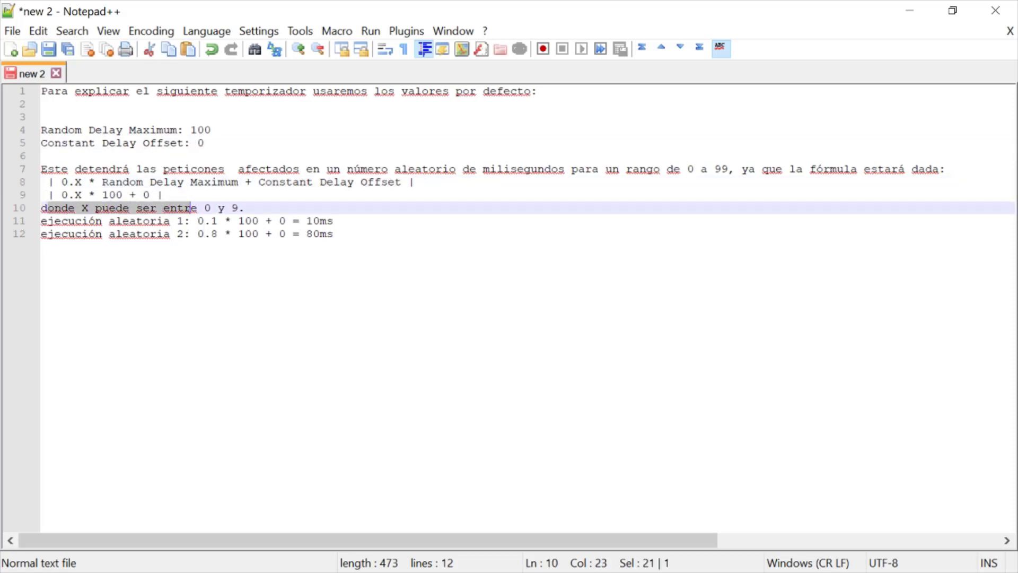
pyautogui.doubleClick(208, 208)
pyautogui.moveTo(238, 207); pyautogui.dragTo(48, 207)
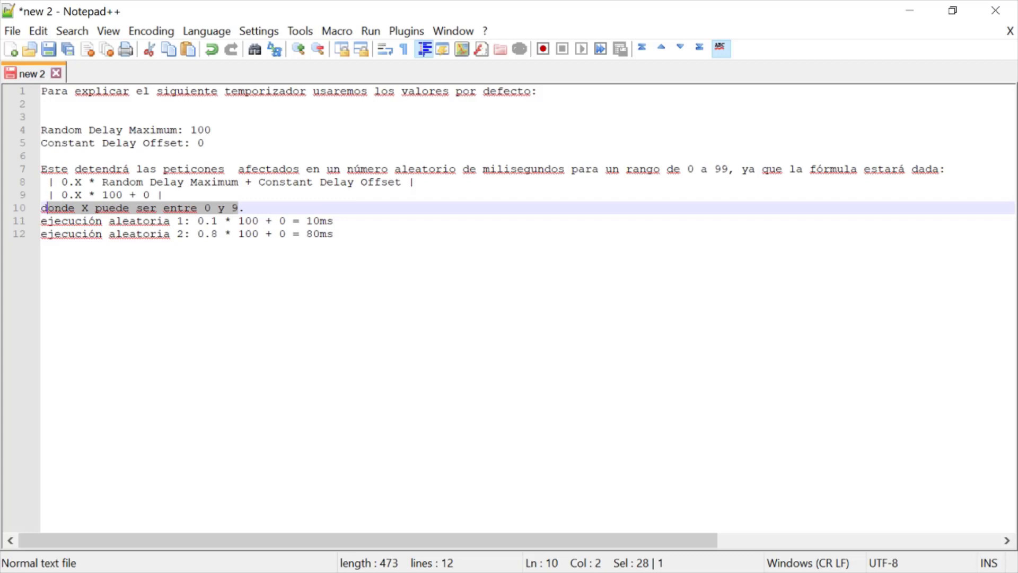
pyautogui.click(88, 208)
pyautogui.doubleClick(87, 207)
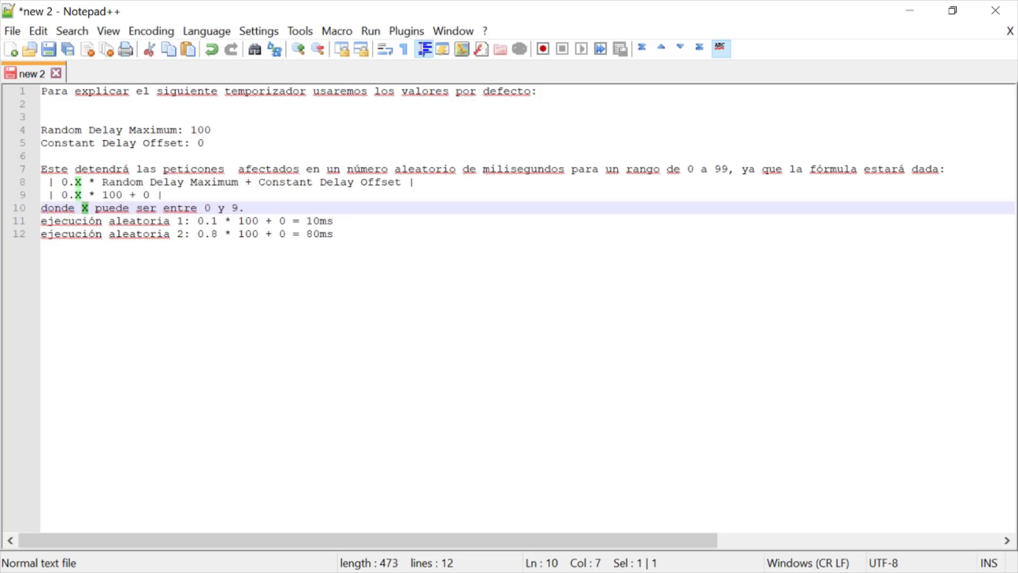
# - Go through the first random execution example, highlighting its factor, maximum delay, offset and resulting delay in turn
pyautogui.click(181, 221)
pyautogui.doubleClick(181, 221)
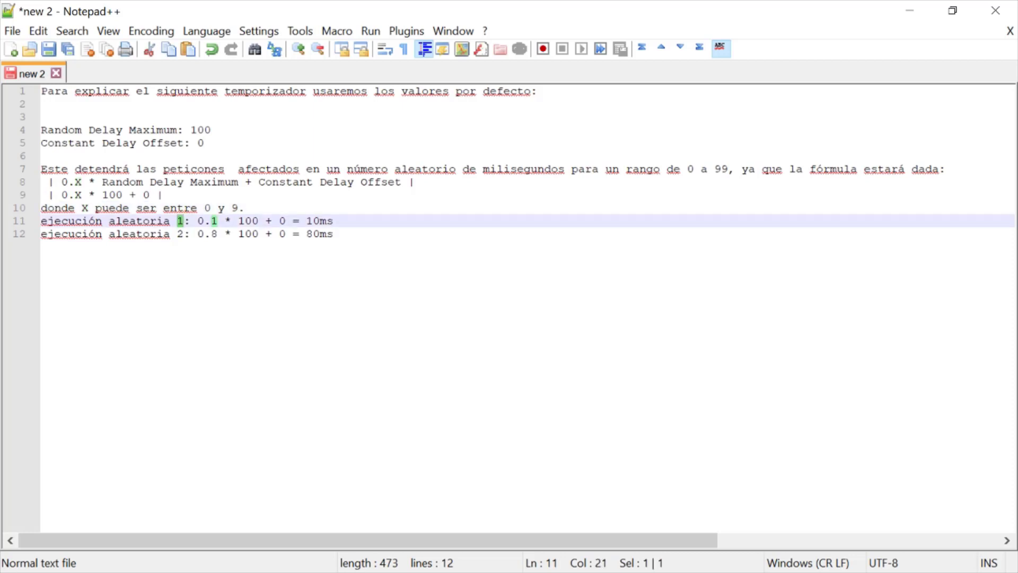
pyautogui.press('Right')
pyautogui.press('Right')
pyautogui.press('Right')
pyautogui.hotkey('shift', 'Right')
pyautogui.hotkey('shift', 'Right')
pyautogui.hotkey('shift', 'Right')
pyautogui.press('Right')
pyautogui.press('Right')
pyautogui.press('Right')
pyautogui.hotkey('shift', 'Right')
pyautogui.hotkey('shift', 'Right')
pyautogui.hotkey('shift', 'Right')
pyautogui.press('Right')
pyautogui.press('Right')
pyautogui.press('Right')
pyautogui.hotkey('shift', 'Right')
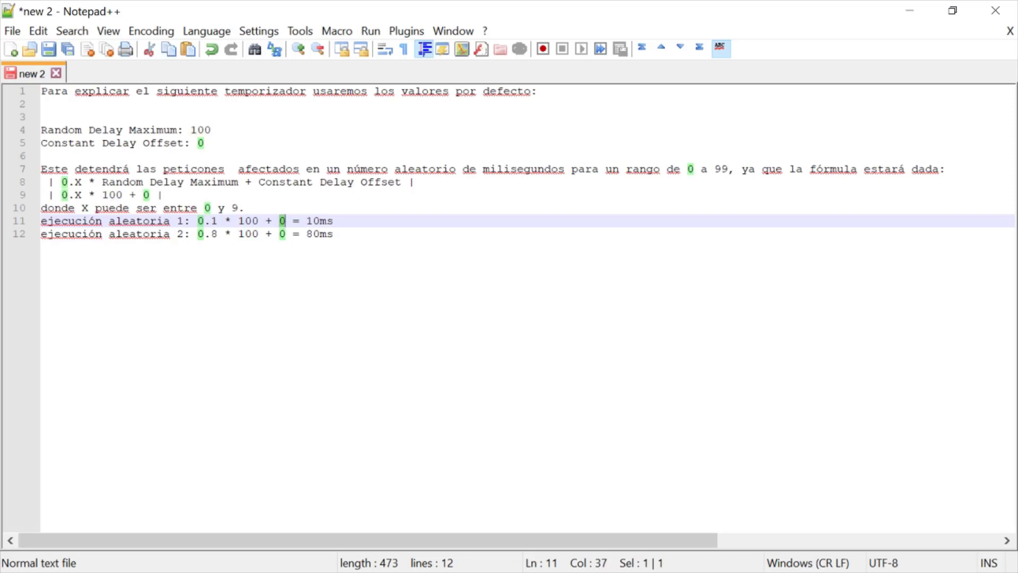
pyautogui.press('Right')
pyautogui.press('Right')
pyautogui.press('Right')
pyautogui.hotkey('shift', 'Right')
pyautogui.hotkey('shift', 'Right')
pyautogui.hotkey('shift', 'Right')
pyautogui.hotkey('shift', 'Right')
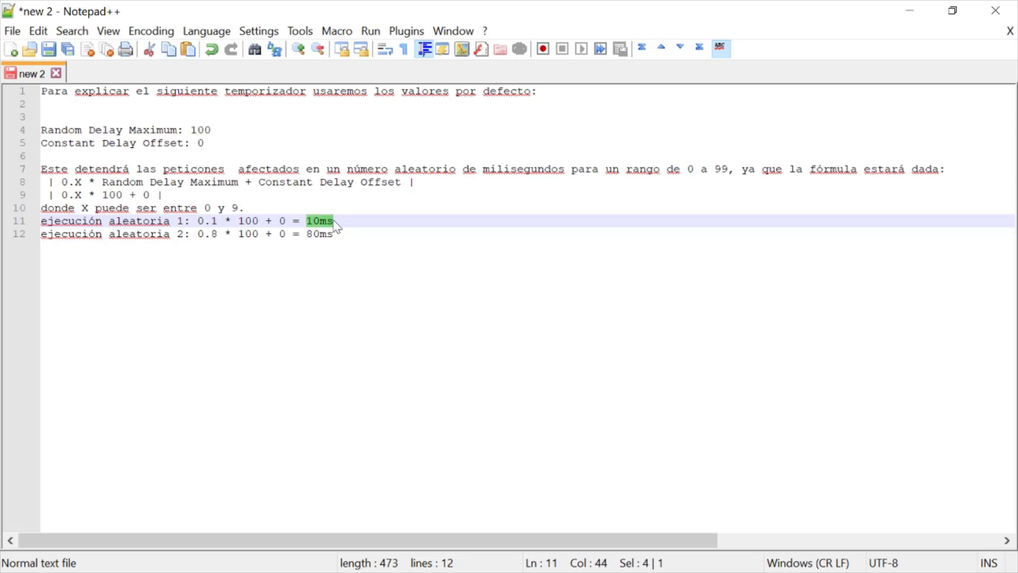
# - Highlight the beginning of the second random execution line and its example number
pyautogui.press('Down')
pyautogui.press('Home')
pyautogui.press('Right')
pyautogui.hotkey('shift', 'Right')
pyautogui.hotkey('shift', 'Right')
pyautogui.hotkey('shift', 'Right')
pyautogui.hotkey('shift', 'Right')
pyautogui.hotkey('shift', 'Right')
pyautogui.hotkey('shift', 'Right')
pyautogui.hotkey('shift', 'Right')
pyautogui.hotkey('shift', 'Right')
pyautogui.hotkey('shift', 'Right')
pyautogui.hotkey('shift', 'Right')
pyautogui.hotkey('shift', 'Right')
pyautogui.hotkey('shift', 'Right')
pyautogui.hotkey('shift', 'Right')
pyautogui.hotkey('shift', 'Right')
pyautogui.hotkey('shift', 'Right')
pyautogui.hotkey('shift', 'Right')
pyautogui.hotkey('shift', 'Right')
pyautogui.hotkey('shift', 'Right')
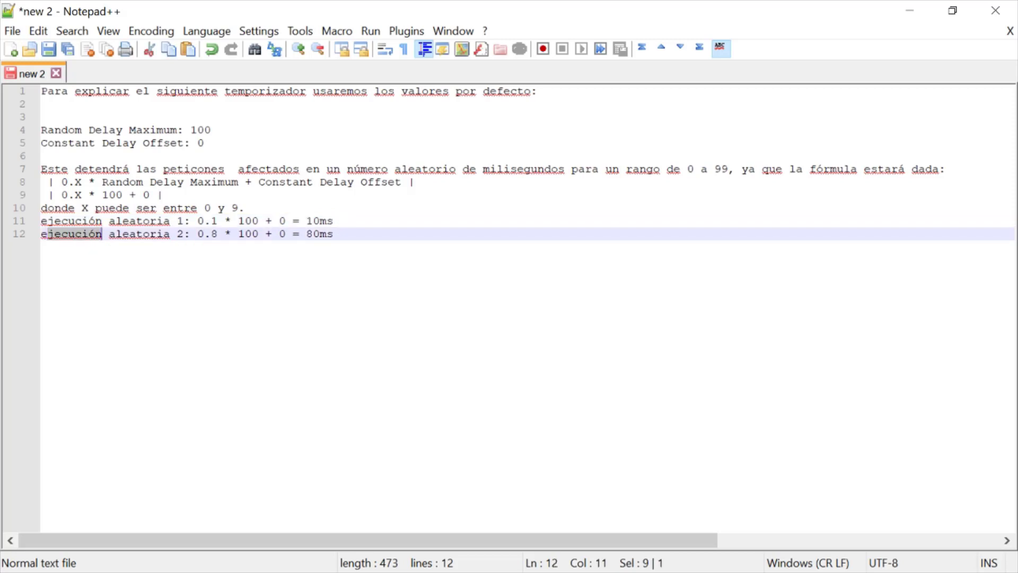
pyautogui.press('Right')
pyautogui.press('Right')
pyautogui.hotkey('shift', 'Right')
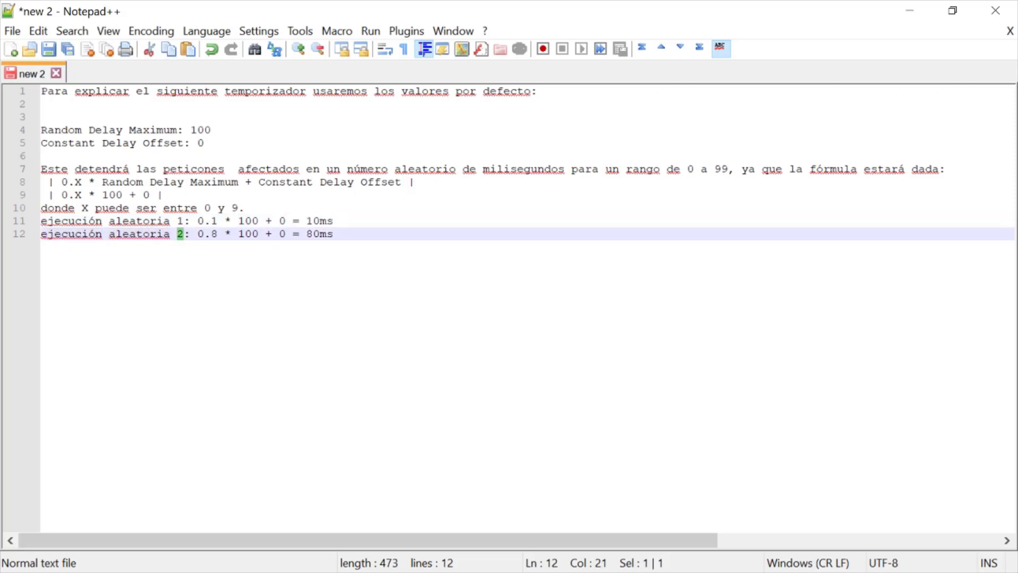
# - Go through the second random execution's calculation, highlighting its resulting delay, and return to the X variable in the numeric formula
pyautogui.press('Right')
pyautogui.press('Right')
pyautogui.press('Right')
pyautogui.press('Right')
pyautogui.hotkey('shift', 'Right')
pyautogui.hotkey('shift', 'End')
pyautogui.press('Left')
pyautogui.press('Left')
pyautogui.press('Left')
pyautogui.hotkey('shift', 'End')
pyautogui.press('Right')
pyautogui.hotkey('ctrl', 'shift', 'Left')
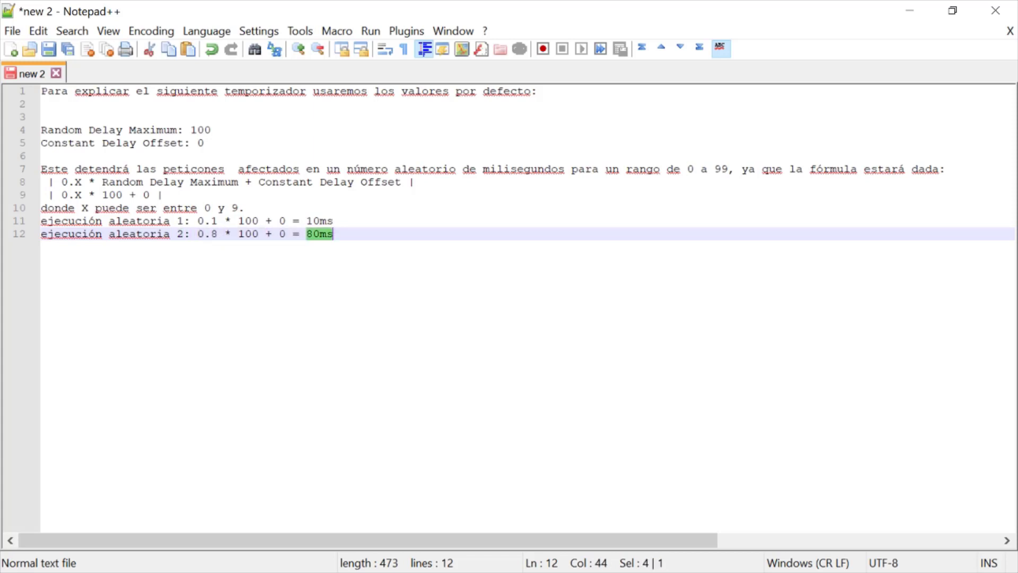
pyautogui.hotkey('shift', 'Up')
pyautogui.click(315, 234)
pyautogui.press('End')
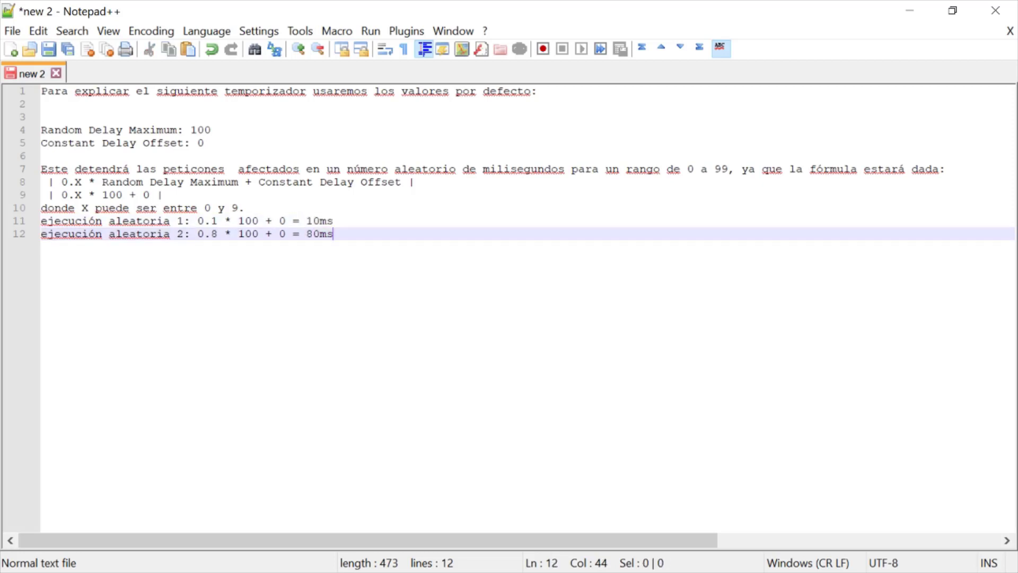
pyautogui.click(82, 194)
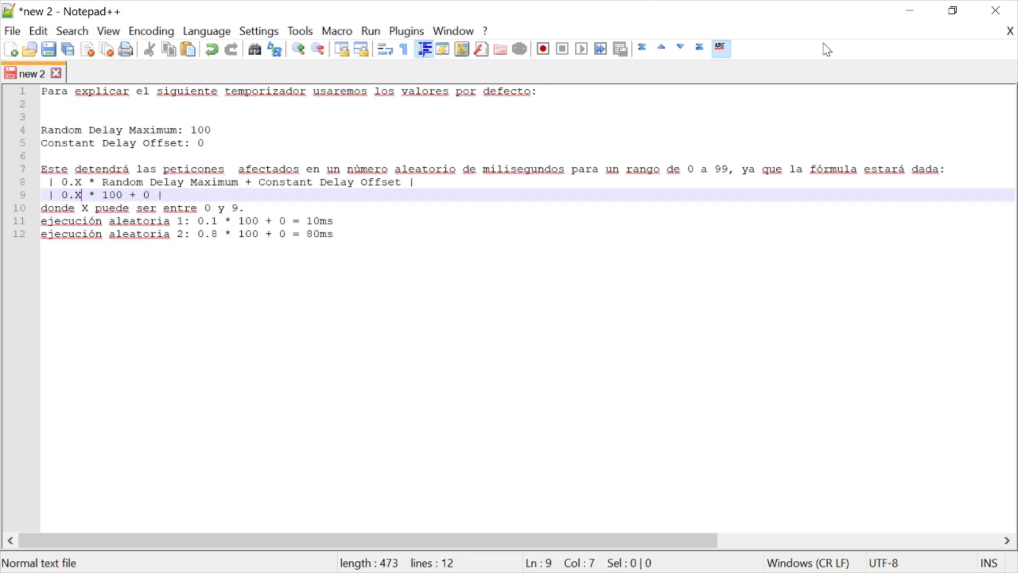
# - In JMeter, set the uniform random timer's maximum random delay to 10000.0 ms and move the timer above the Home Page request
pyautogui.click(916, 15)
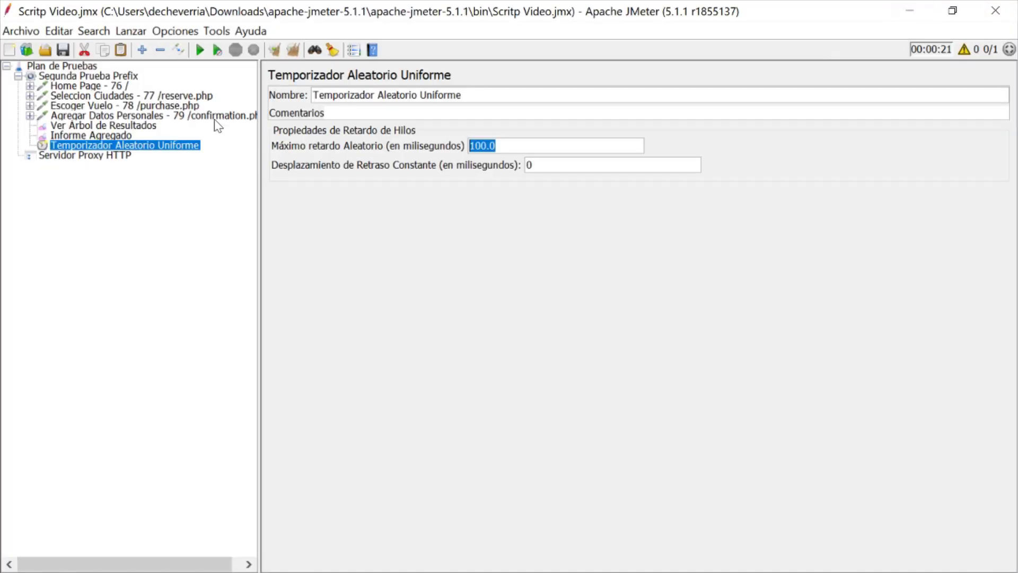
pyautogui.press('Left')
pyautogui.press('Left')
pyautogui.write('00')
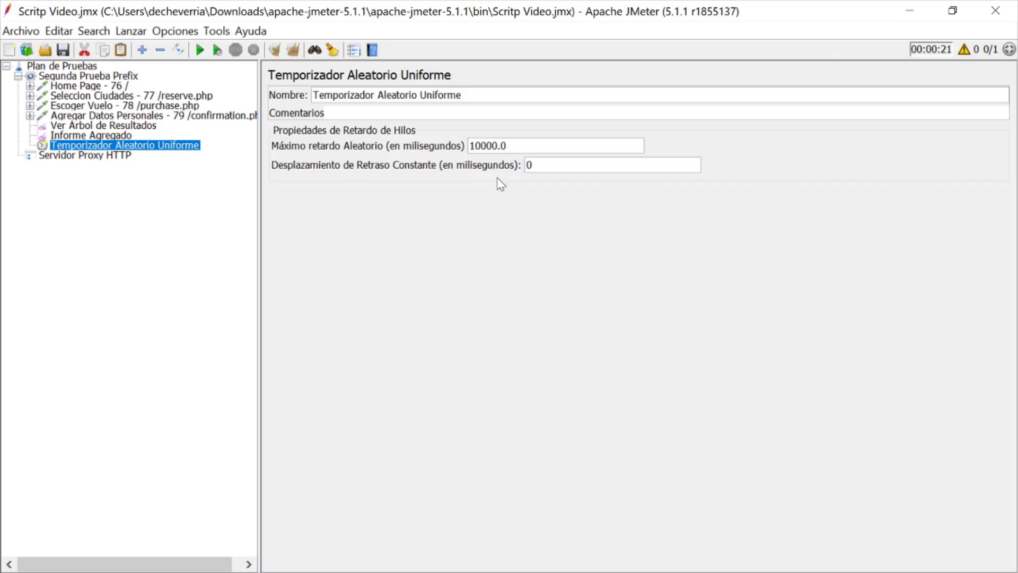
pyautogui.press('Tab')
pyautogui.moveTo(101, 141); pyautogui.dragTo(110, 87)
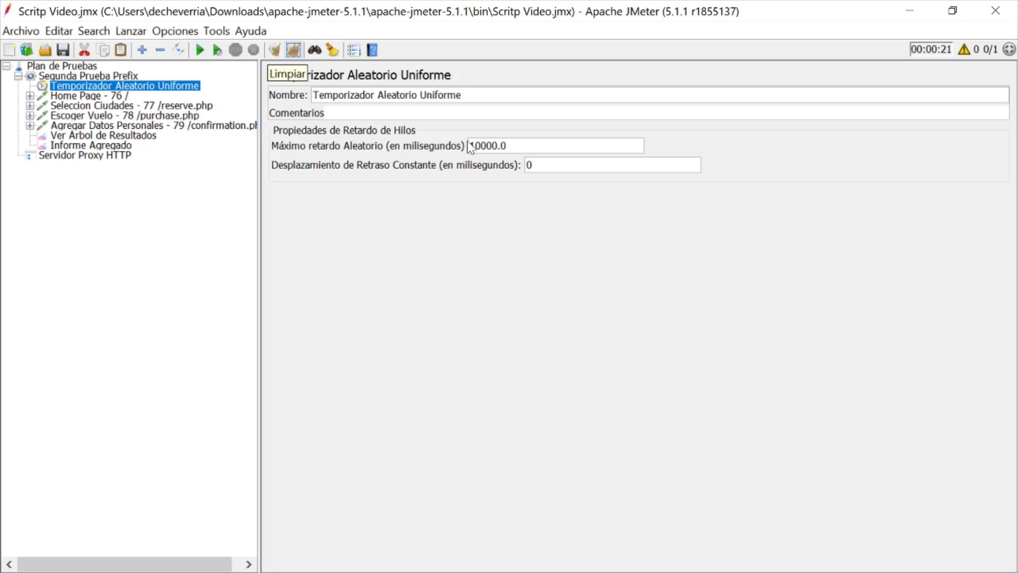
# - Highlight the digits of the timer's maximum random delay value to explain the possible delay range
pyautogui.moveTo(469, 145); pyautogui.dragTo(498, 147)
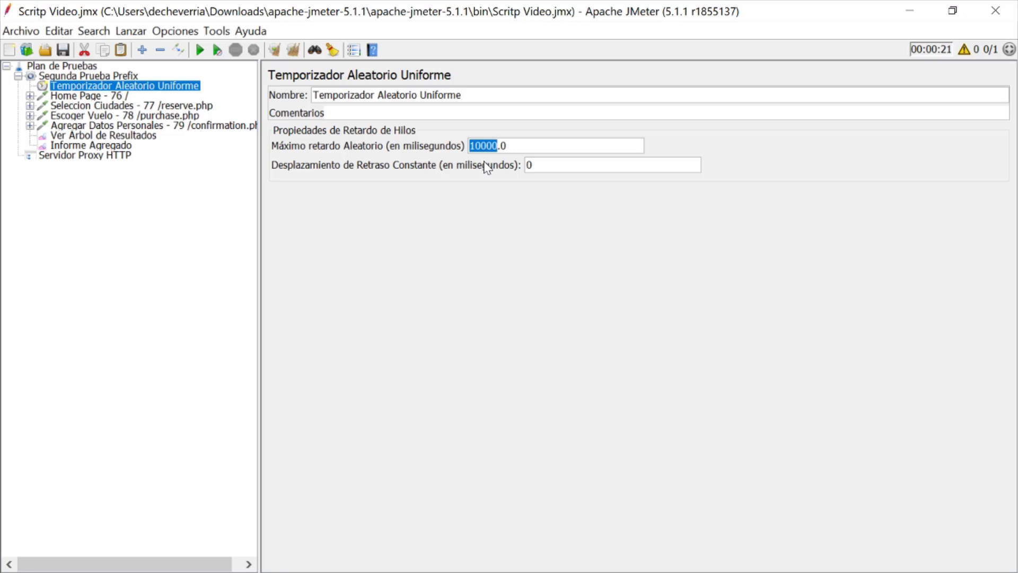
pyautogui.press('Left')
pyautogui.press('Right')
pyautogui.hotkey('shift', 'Left')
pyautogui.hotkey('shift', 'Left')
pyautogui.hotkey('shift', 'Left')
pyautogui.hotkey('shift', 'Left')
pyautogui.hotkey('shift', 'Left')
pyautogui.press('Left')
pyautogui.press('Right')
pyautogui.press('Right')
pyautogui.hotkey('shift', 'Right')
pyautogui.hotkey('shift', 'Right')
pyautogui.hotkey('shift', 'Right')
pyautogui.press('Left')
# - Run the test plan and follow the requests as they arrive in Ver Árbol de Resultados
pyautogui.click(200, 51)
pyautogui.click(143, 136)
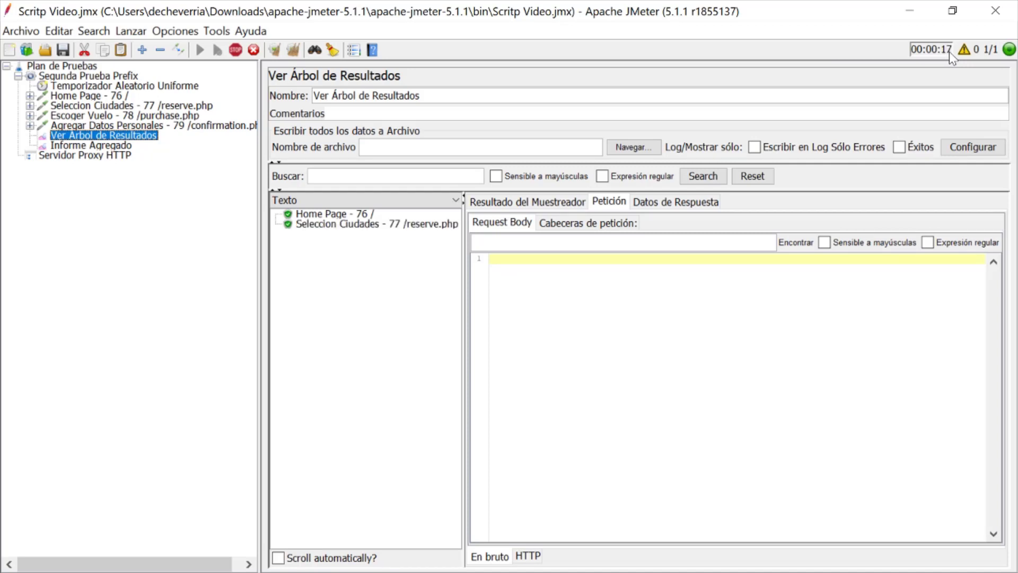
pyautogui.click(371, 214)
pyautogui.click(373, 225)
pyautogui.click(373, 234)
pyautogui.click(373, 224)
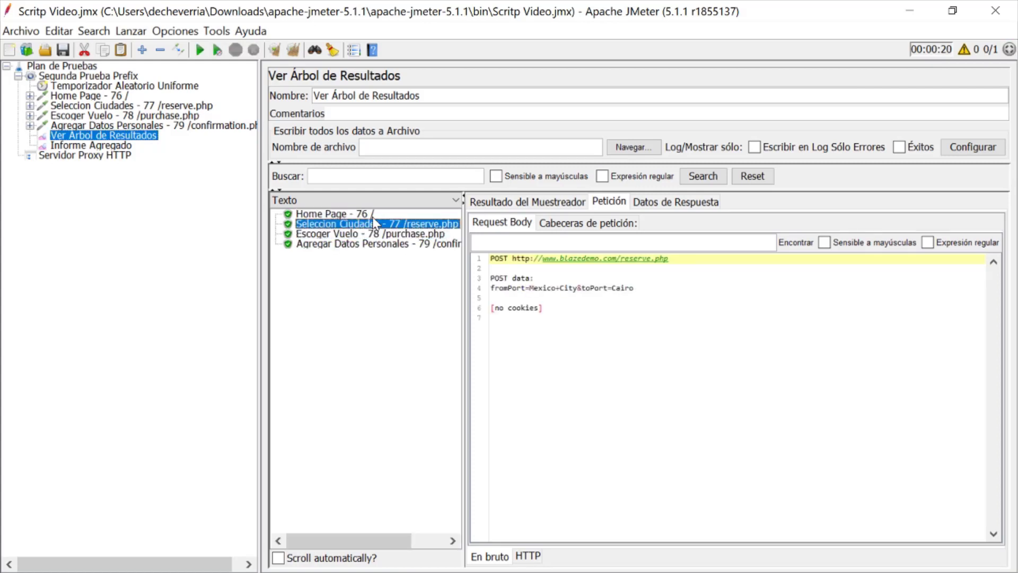
# - Go through the sampled requests in the results tree one by one, from Home Page to Agregar Datos Personales
pyautogui.click(371, 215)
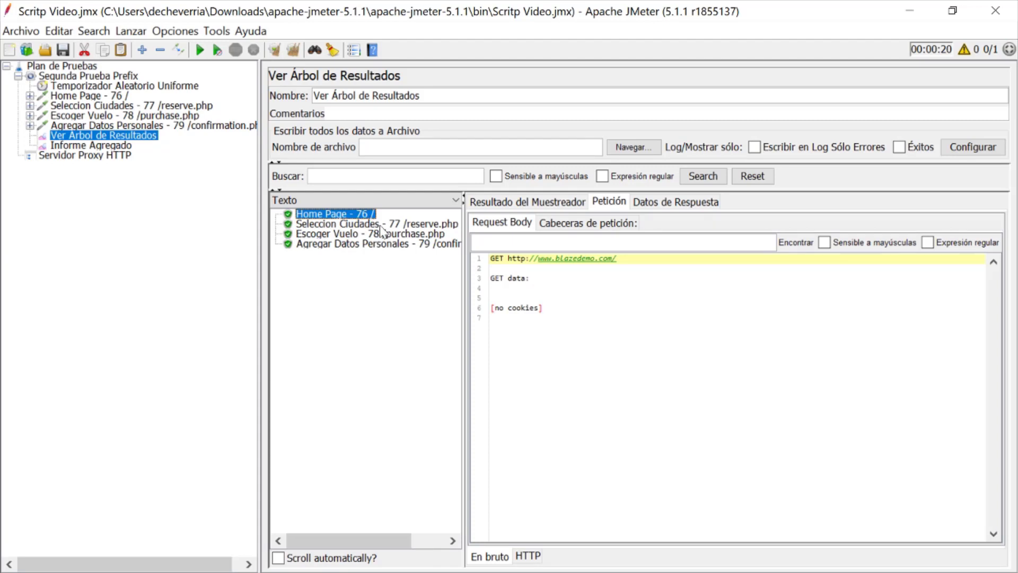
pyautogui.click(413, 226)
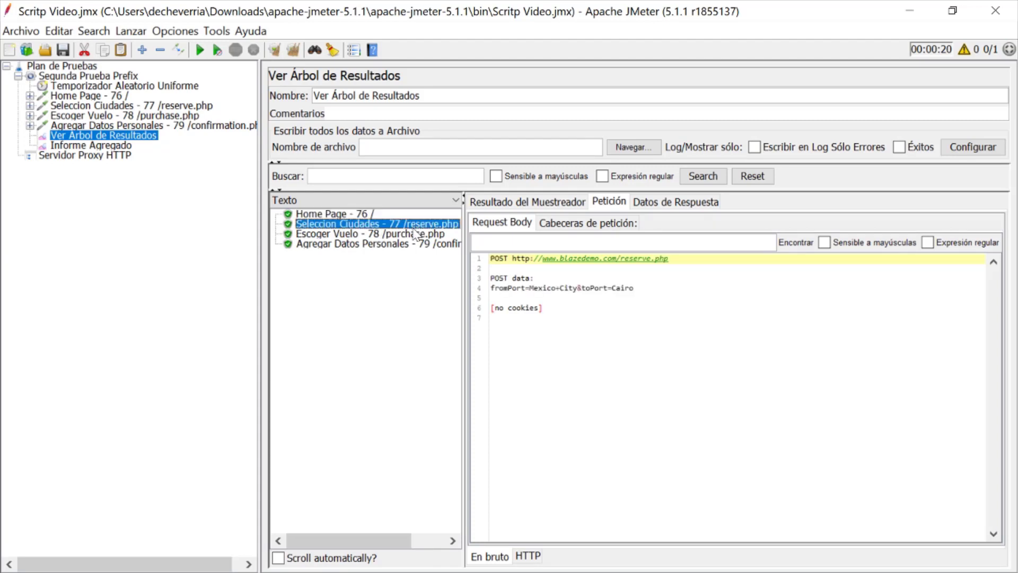
pyautogui.click(415, 234)
pyautogui.click(416, 244)
pyautogui.click(416, 234)
pyautogui.click(415, 226)
pyautogui.click(365, 216)
pyautogui.click(353, 234)
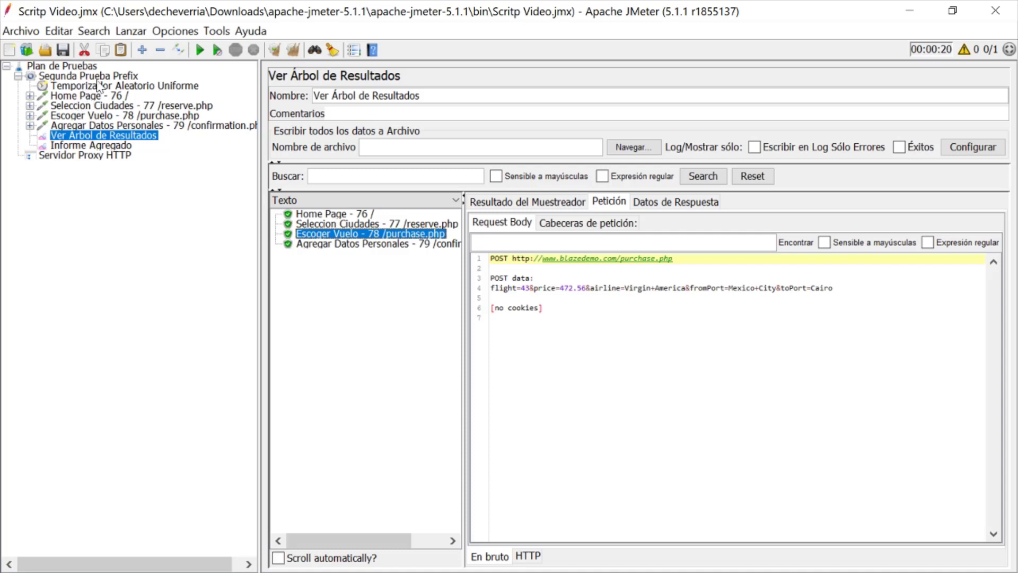
# - Move the uniform random timer inside the Escoger Vuelo request and collapse that request
pyautogui.click(125, 86)
pyautogui.moveTo(123, 92); pyautogui.dragTo(144, 119)
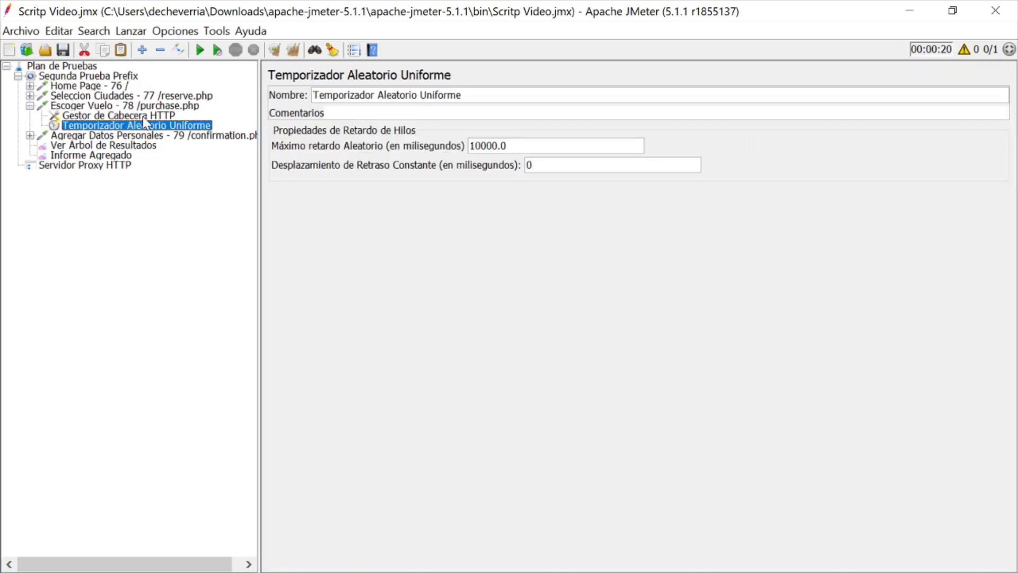
pyautogui.click(30, 106)
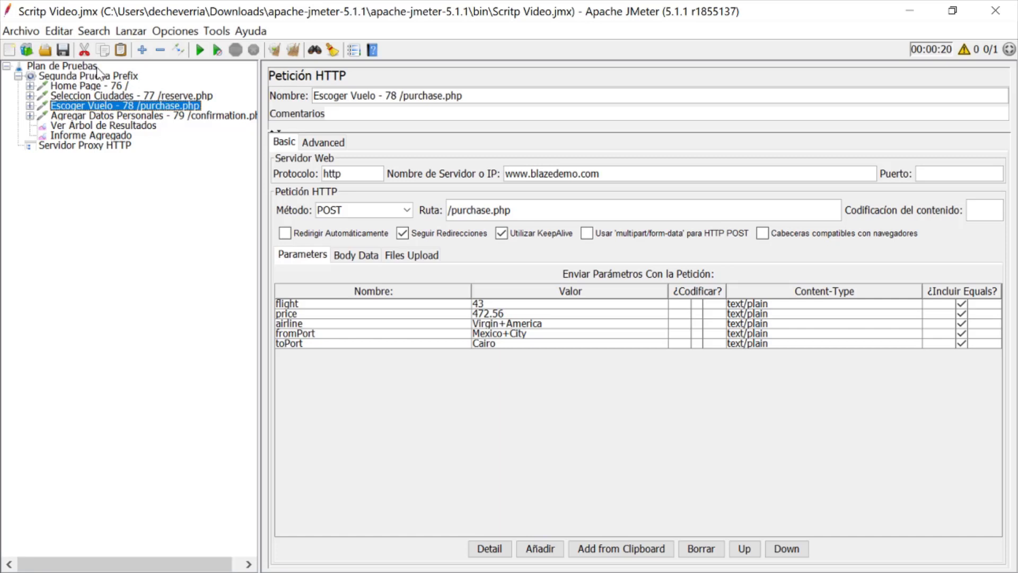
# - Add an Aserción de Respuesta to the Segunda Prueba Prefix thread group and give it an empty pattern row
pyautogui.click(99, 77)
pyautogui.rightClick(99, 77)
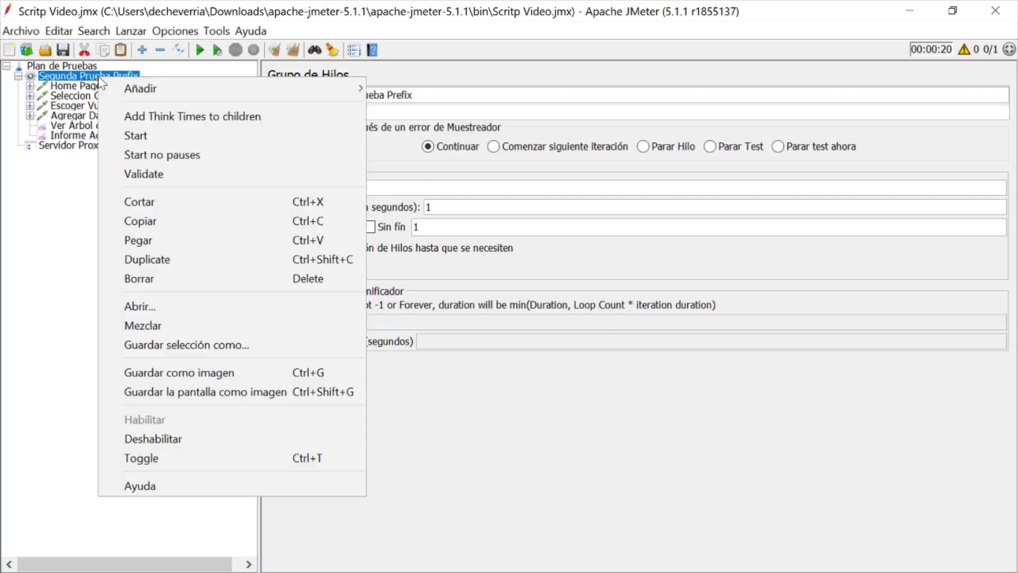
pyautogui.moveTo(183, 93)
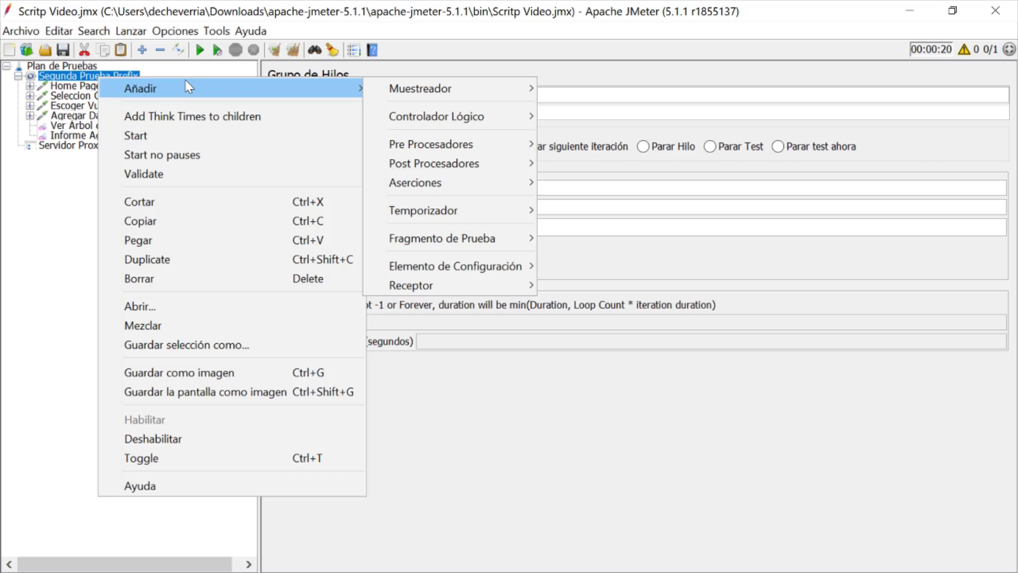
pyautogui.click(64, 79)
pyautogui.rightClick(66, 80)
pyautogui.moveTo(316, 85)
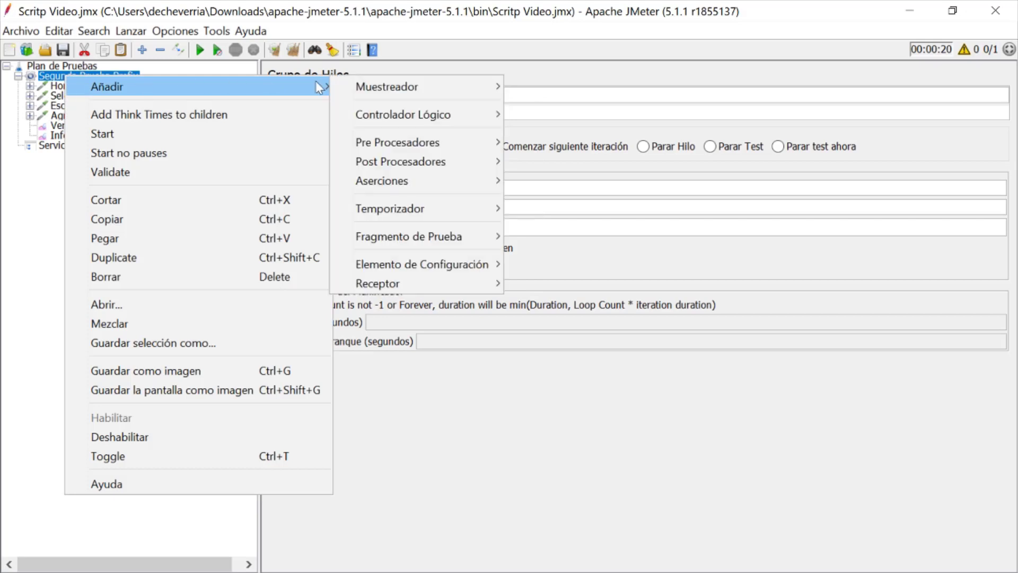
pyautogui.moveTo(399, 183)
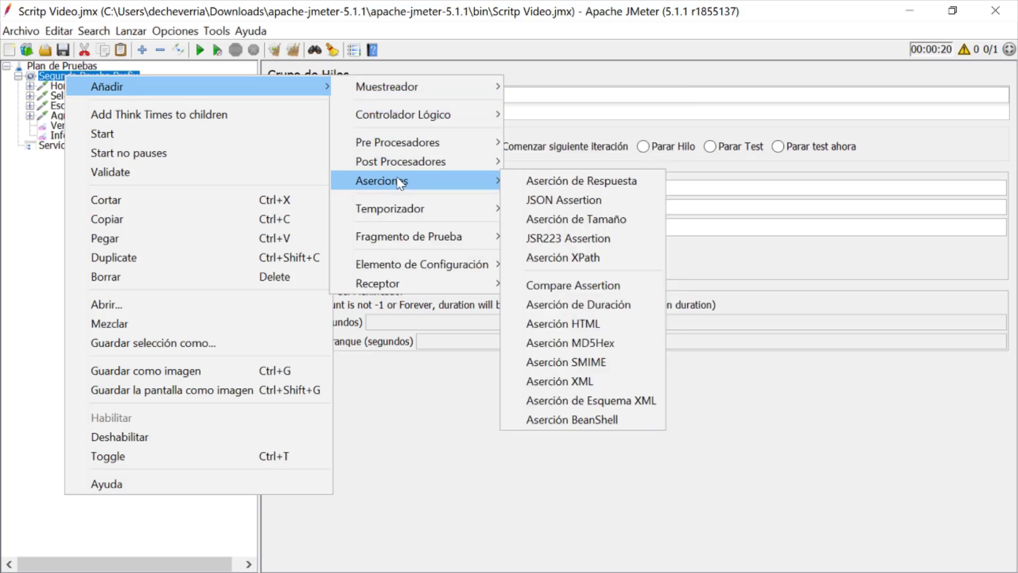
pyautogui.click(569, 184)
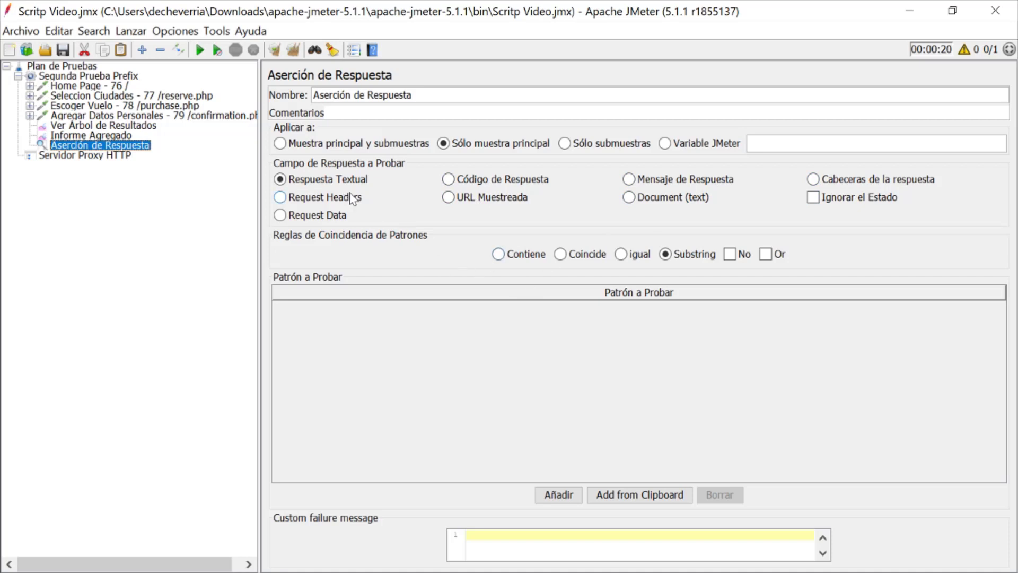
pyautogui.click(565, 498)
pyautogui.doubleClick(366, 311)
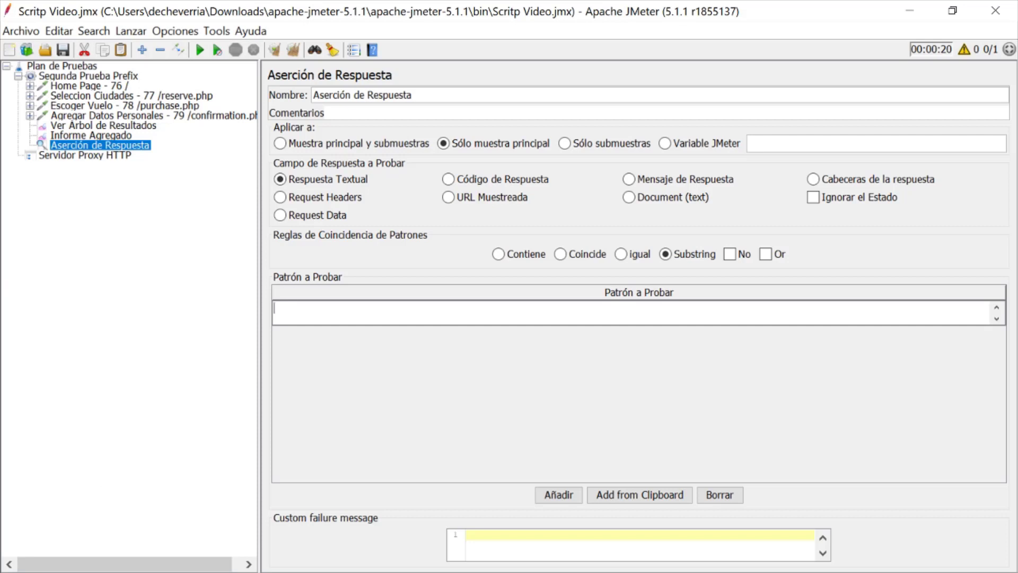
# - Switch to Firefox and examine the purchase thank-you heading on the BlazeDemo confirmation page
pyautogui.hotkey('alt', 'Tab')
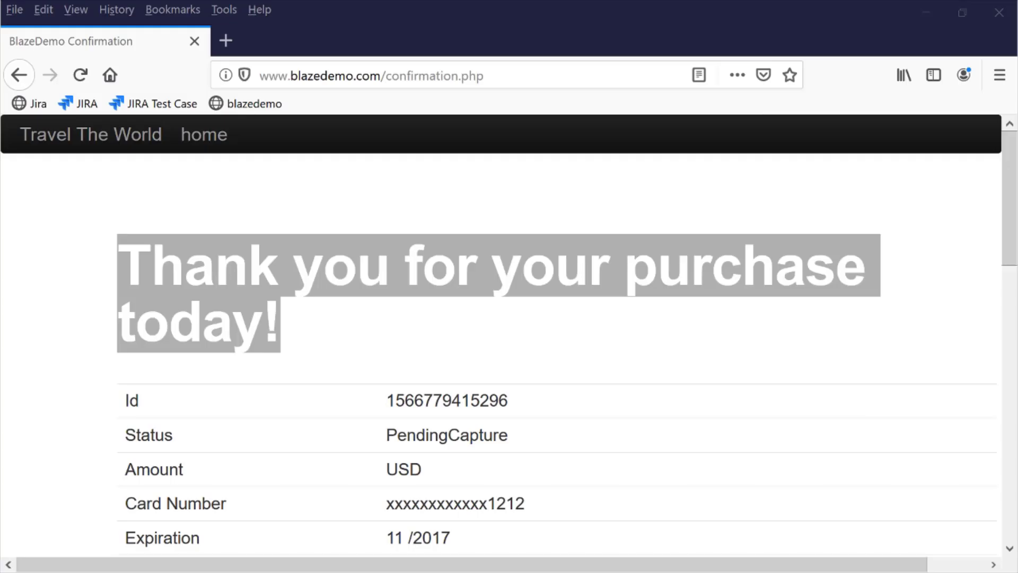
pyautogui.click(317, 332)
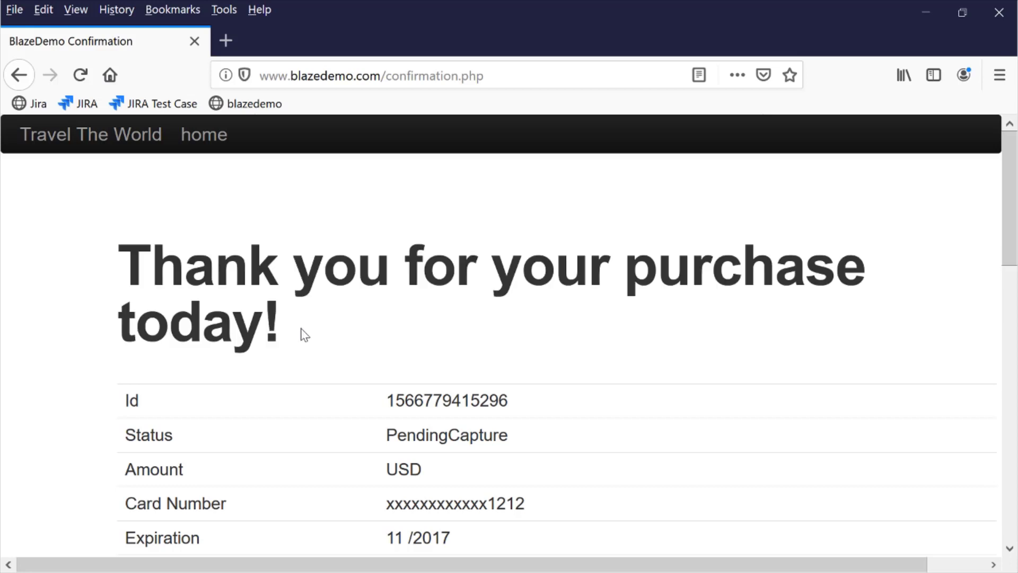
pyautogui.moveTo(285, 339); pyautogui.dragTo(117, 266)
pyautogui.click(305, 310)
pyautogui.moveTo(284, 334); pyautogui.dragTo(118, 265)
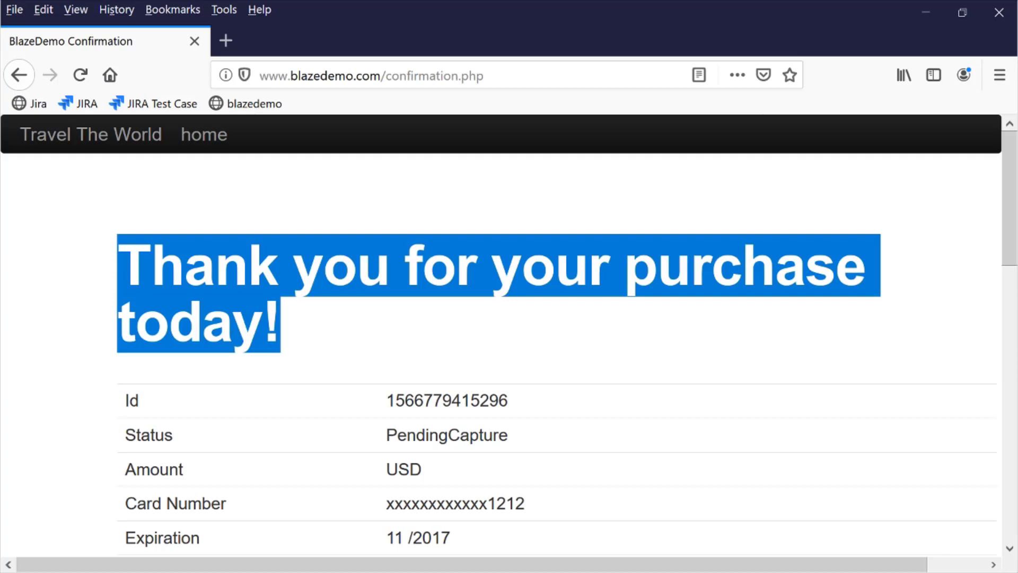
pyautogui.hotkey('alt', 'Tab')
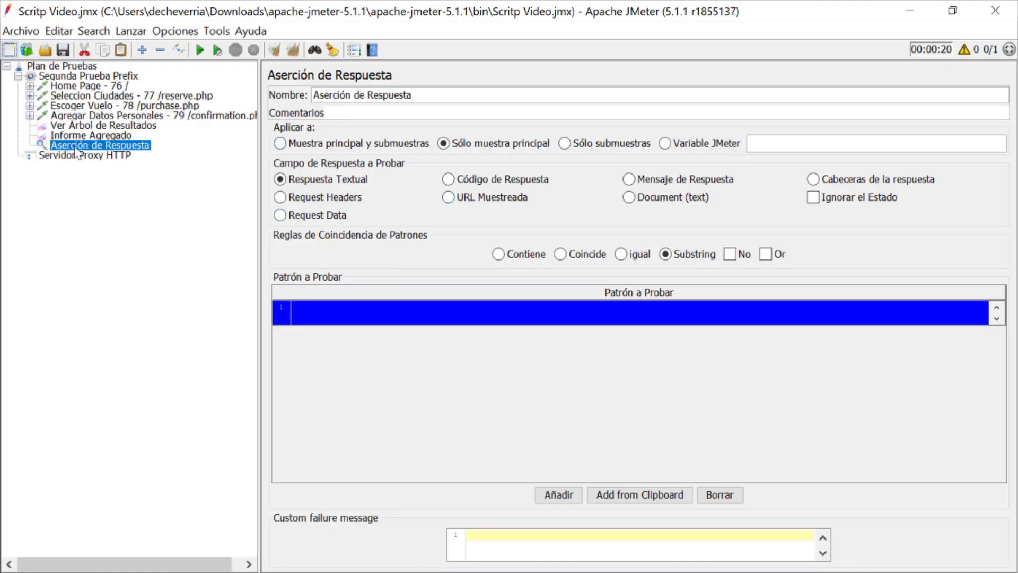
pyautogui.hotkey('alt', 'Tab')
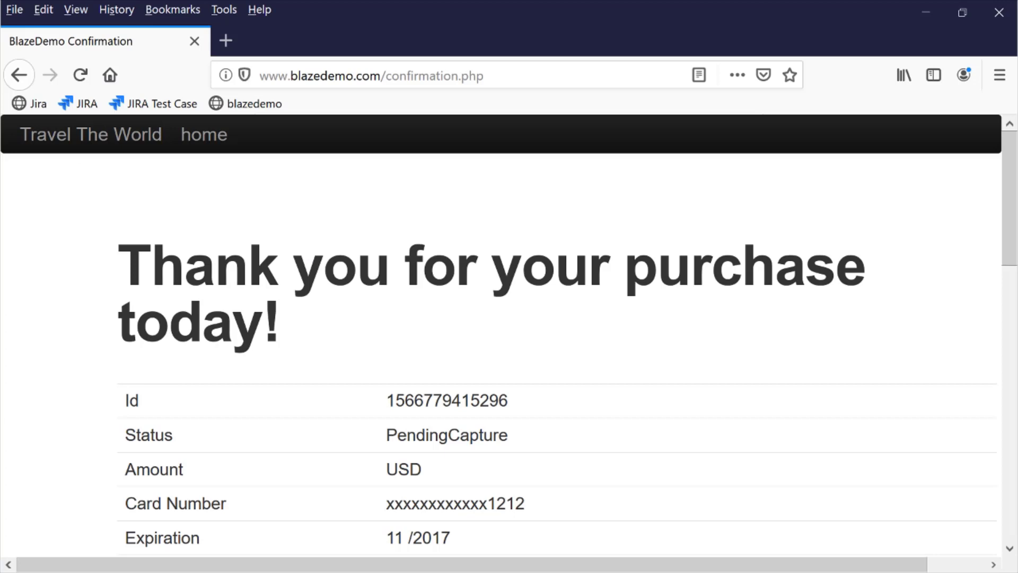
# - Copy the heading "Thank you for your purchase today!" into the JMeter response assertion as its pattern to test
pyautogui.moveTo(281, 334); pyautogui.dragTo(117, 265)
pyautogui.hotkey('ctrl', 'c')
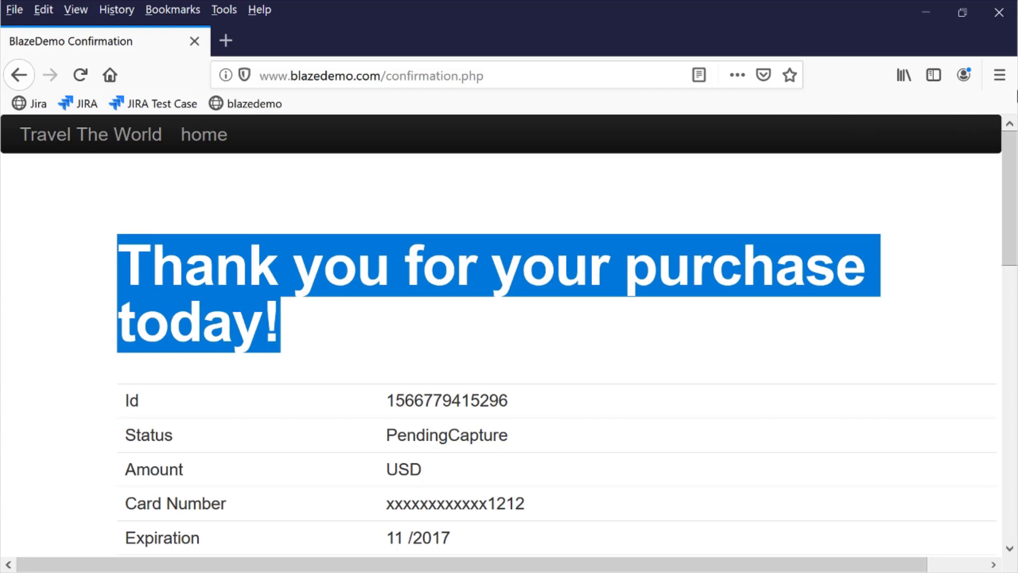
pyautogui.click(929, 9)
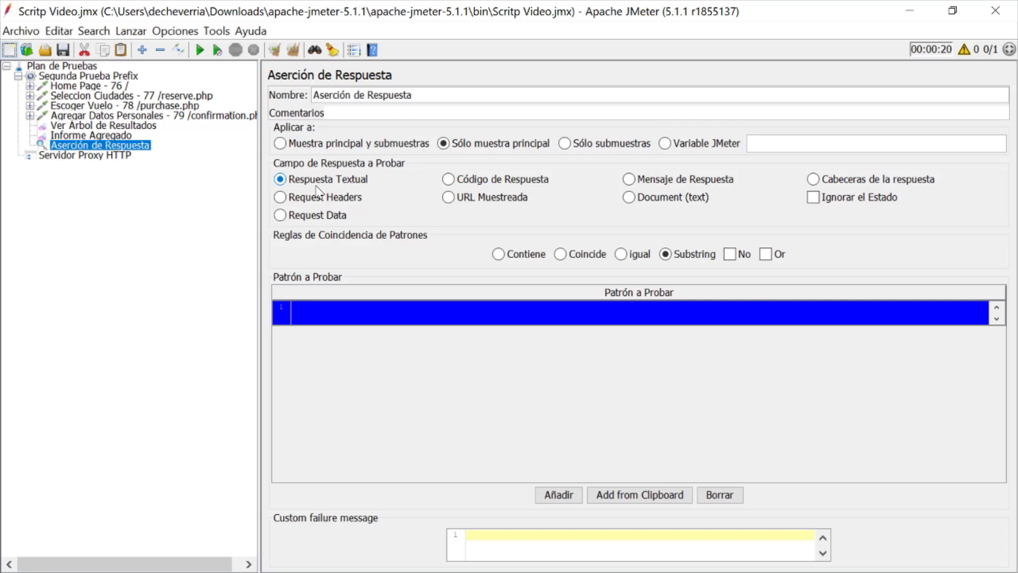
pyautogui.doubleClick(359, 316)
pyautogui.hotkey('ctrl', 'v')
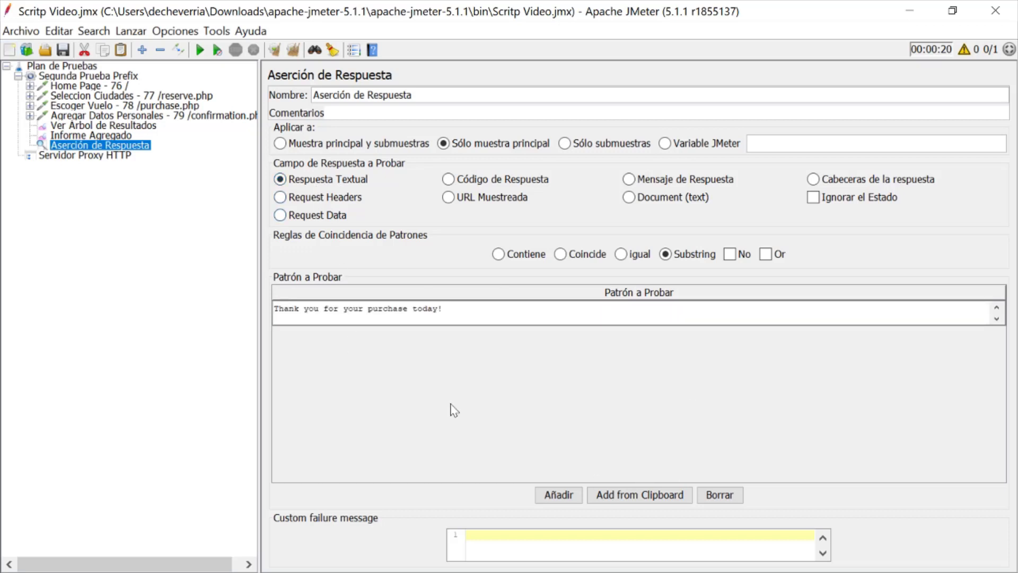
pyautogui.click(122, 127)
pyautogui.click(119, 144)
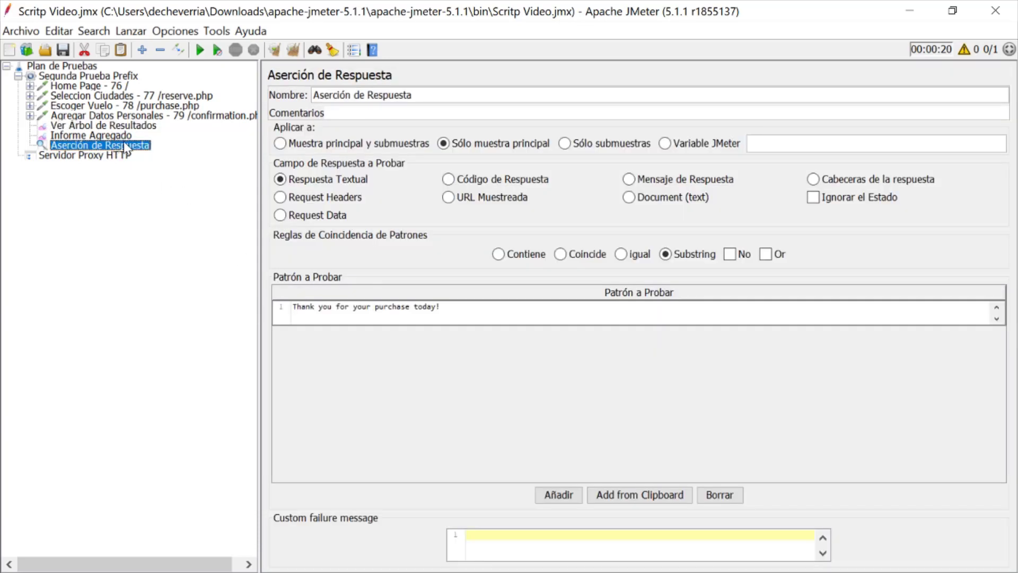
# - Move the response assertion inside the Agregar Datos Personales request, widen the test plan tree and collapse that request
pyautogui.moveTo(121, 151); pyautogui.dragTo(145, 124)
pyautogui.moveTo(260, 152); pyautogui.dragTo(371, 152)
pyautogui.click(30, 116)
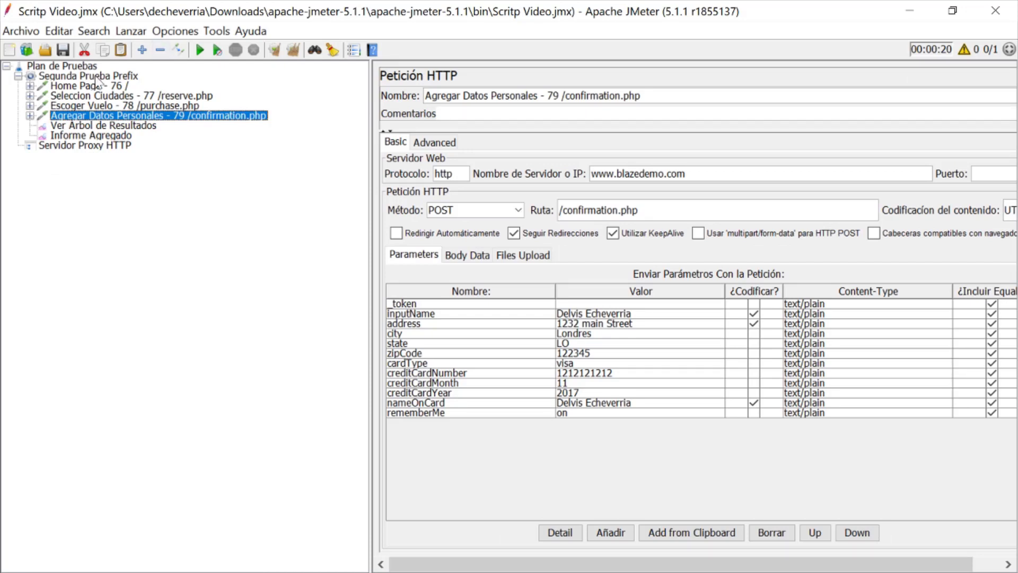
# - Delete the Temporizador Aleatorio Uniforme from the Escoger Vuelo request, confirm the removal and collapse that request
pyautogui.click(30, 115)
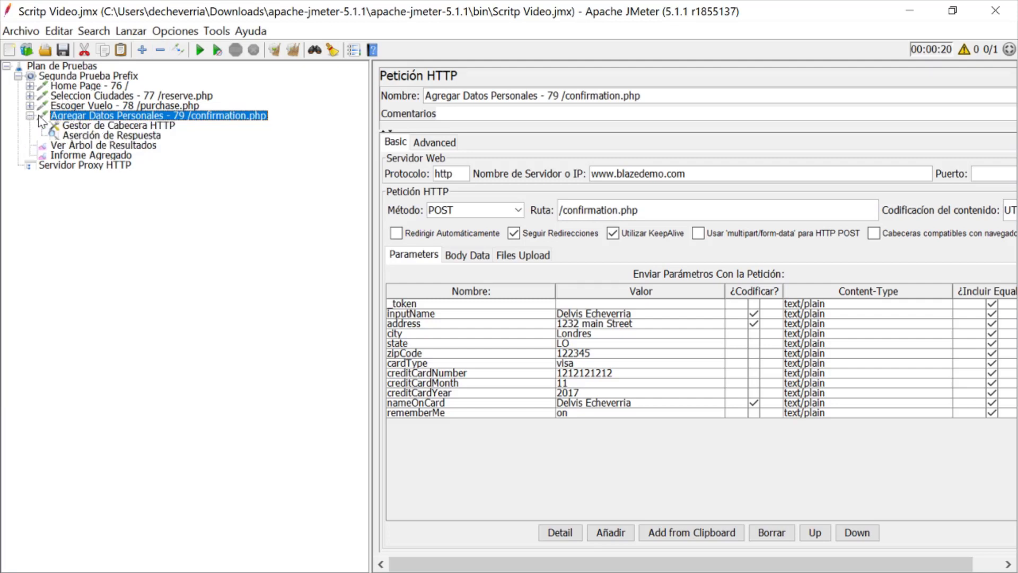
pyautogui.click(31, 105)
pyautogui.click(86, 125)
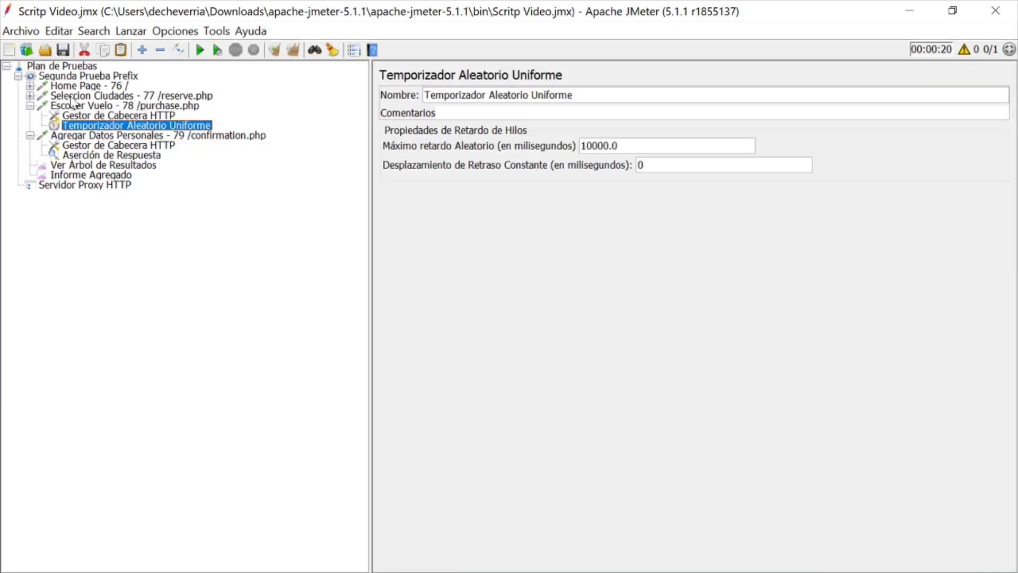
pyautogui.rightClick(168, 125)
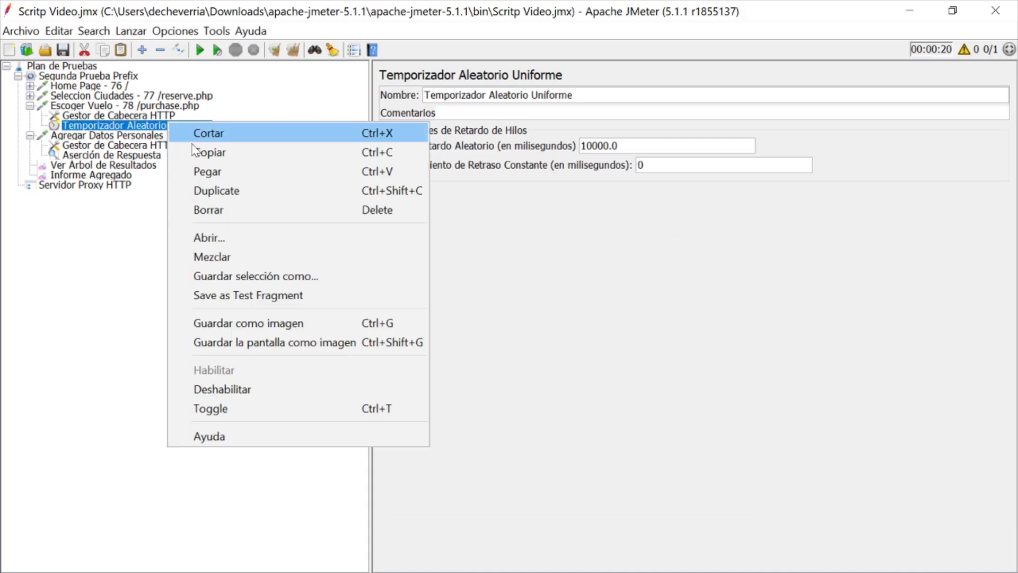
pyautogui.click(214, 215)
pyautogui.click(469, 306)
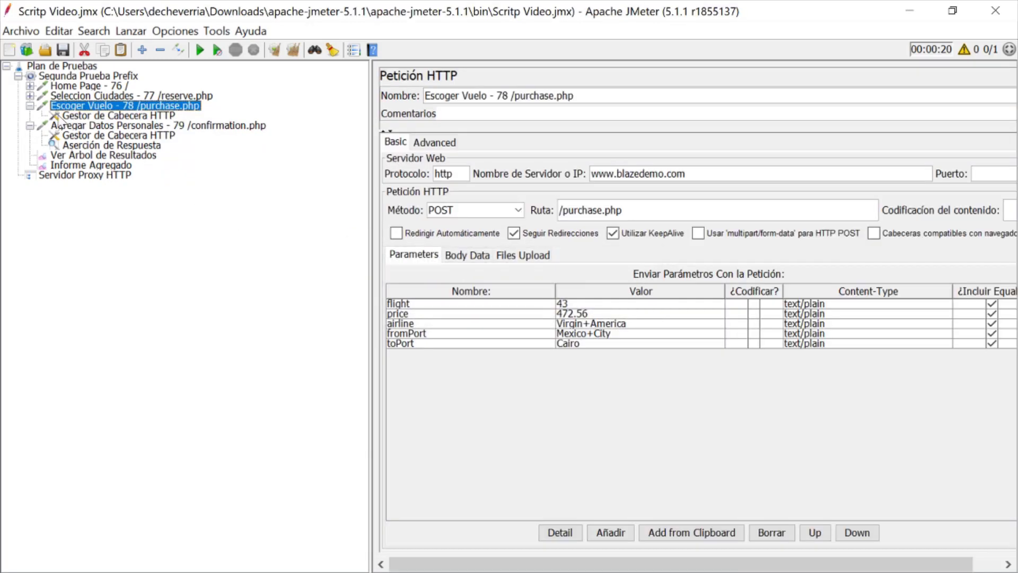
pyautogui.click(30, 106)
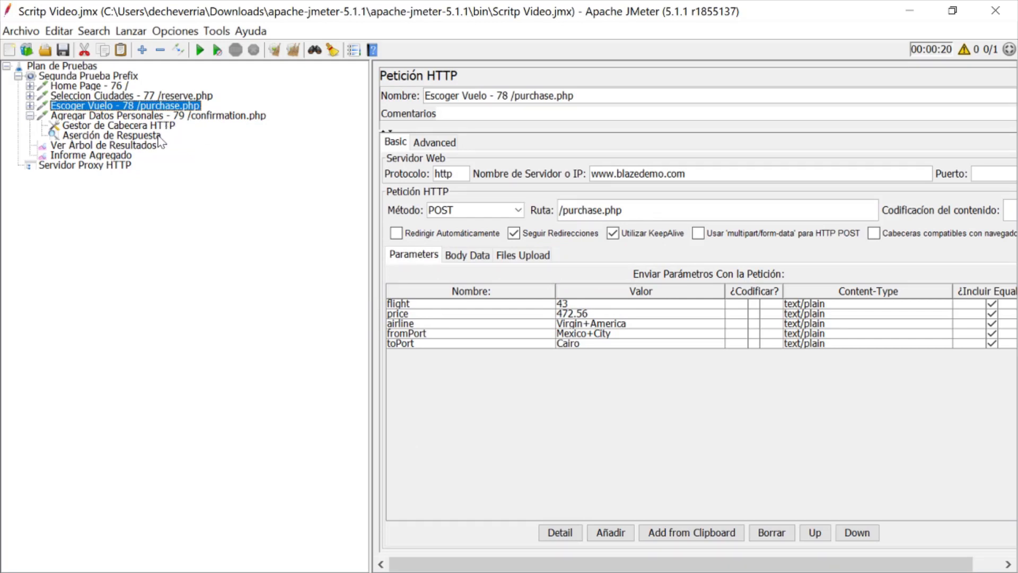
# - Run the test with the response assertion and open the Agregar Datos Personales result in Ver Árbol de Resultados
pyautogui.click(111, 136)
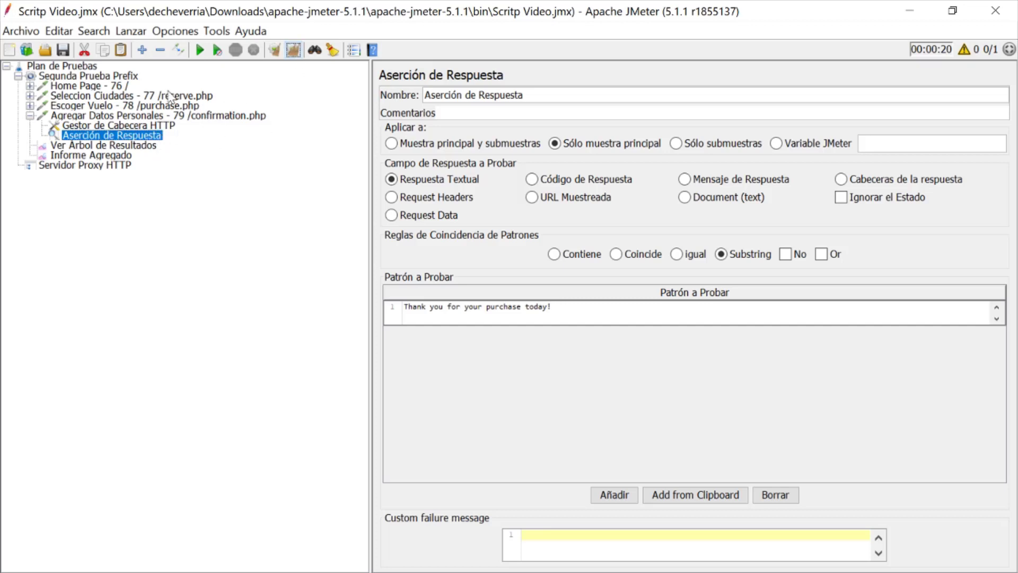
pyautogui.click(200, 50)
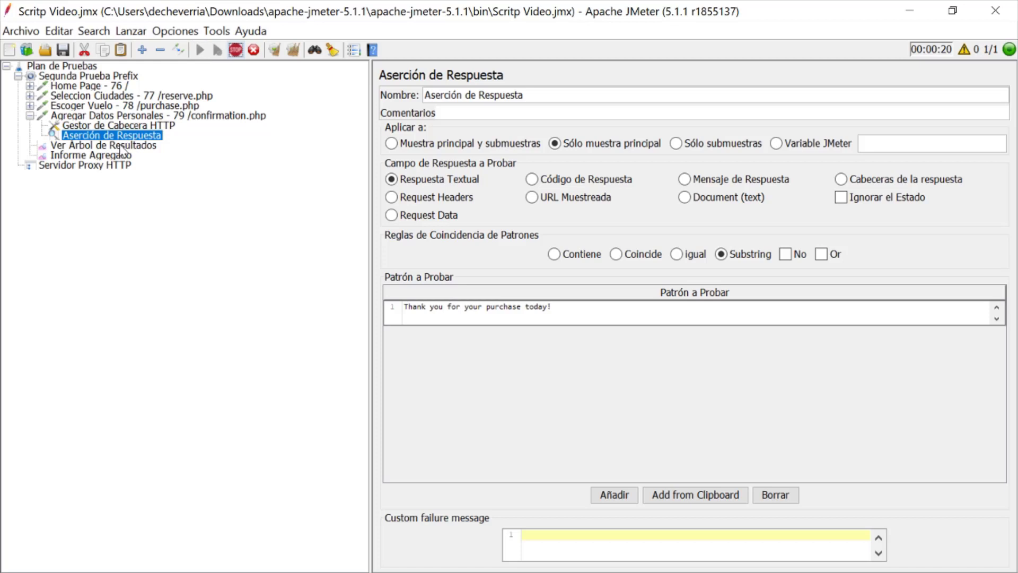
pyautogui.click(121, 146)
pyautogui.click(467, 246)
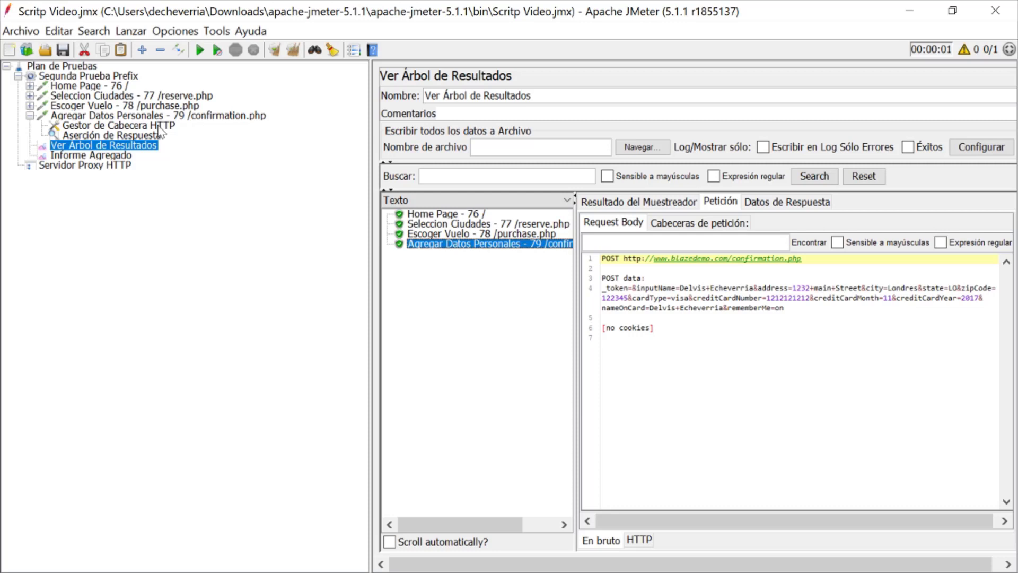
# - Change the response assertion's pattern to "Thank you for your purchase yestarday!" and clear all earlier results
pyautogui.click(139, 136)
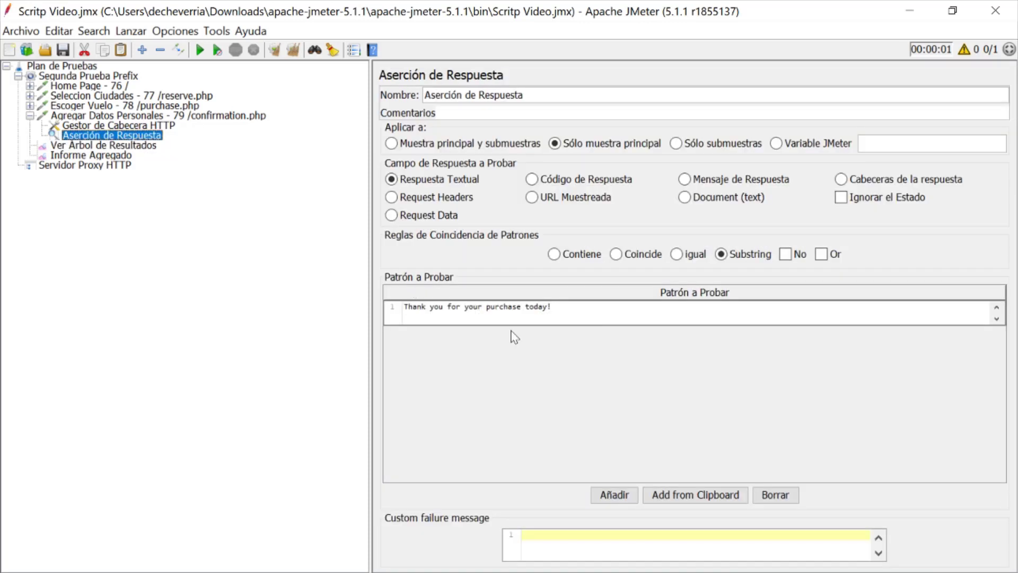
pyautogui.click(549, 309)
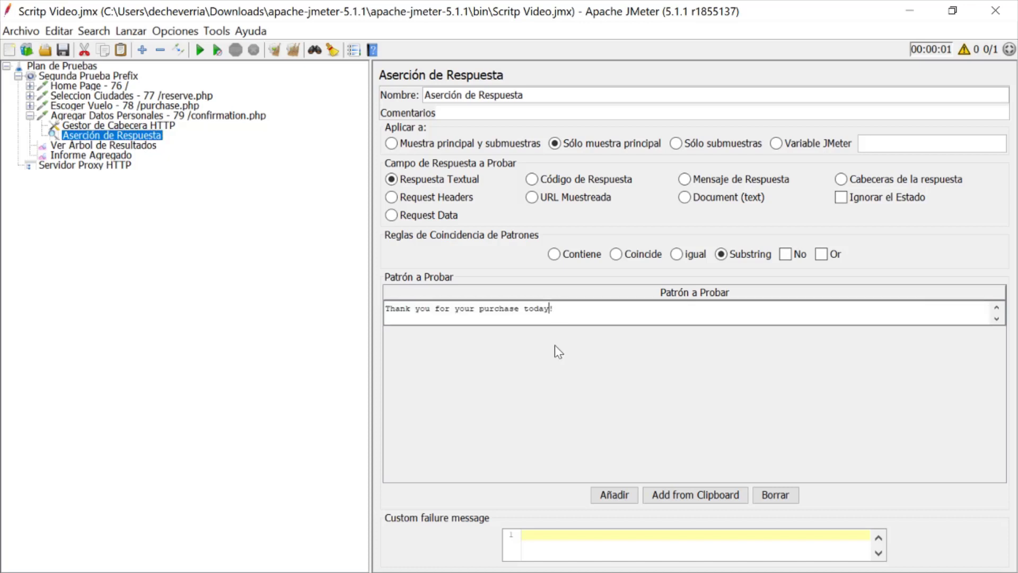
pyautogui.doubleClick(548, 308)
pyautogui.write('yestarday')
pyautogui.click(294, 50)
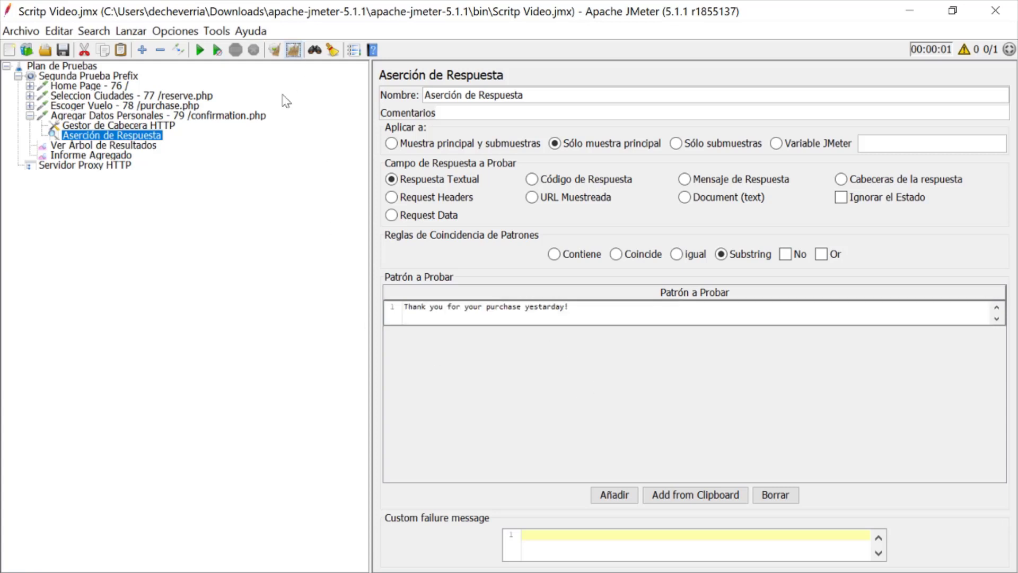
# - Run the test again and examine the response assertion message under Agregar Datos Personales in the results tree
pyautogui.click(127, 147)
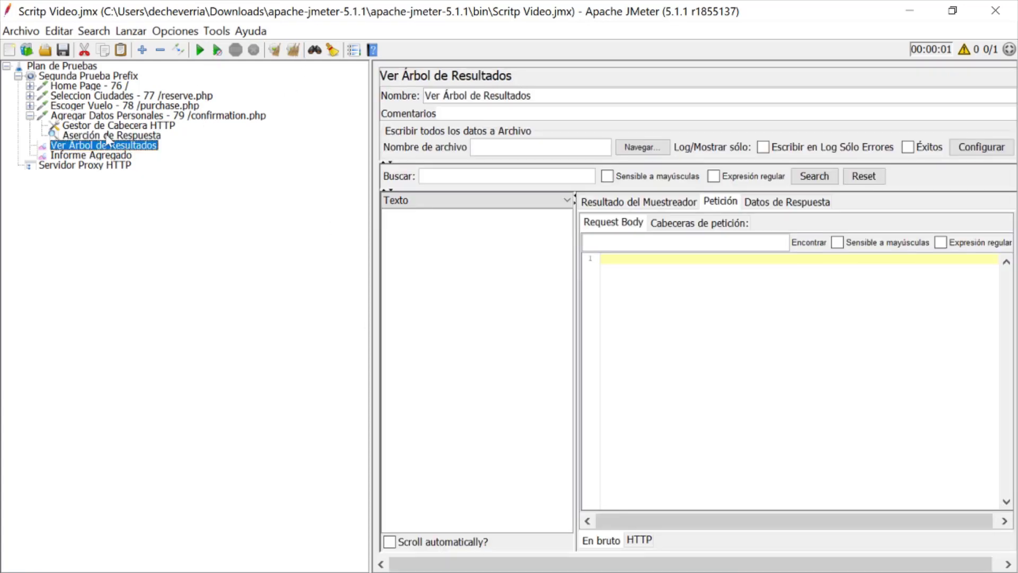
pyautogui.click(31, 115)
pyautogui.click(200, 50)
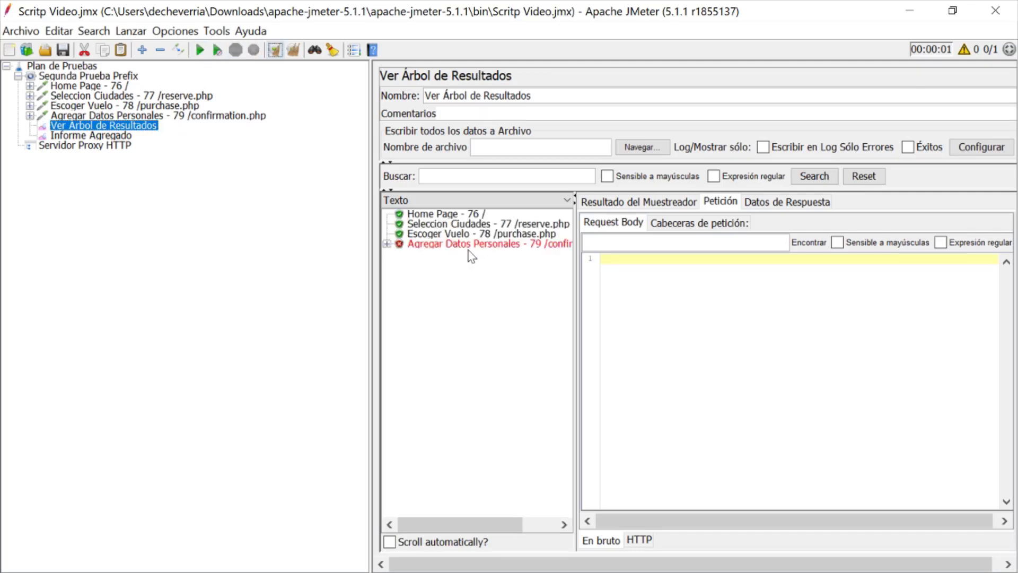
pyautogui.click(452, 245)
pyautogui.click(387, 244)
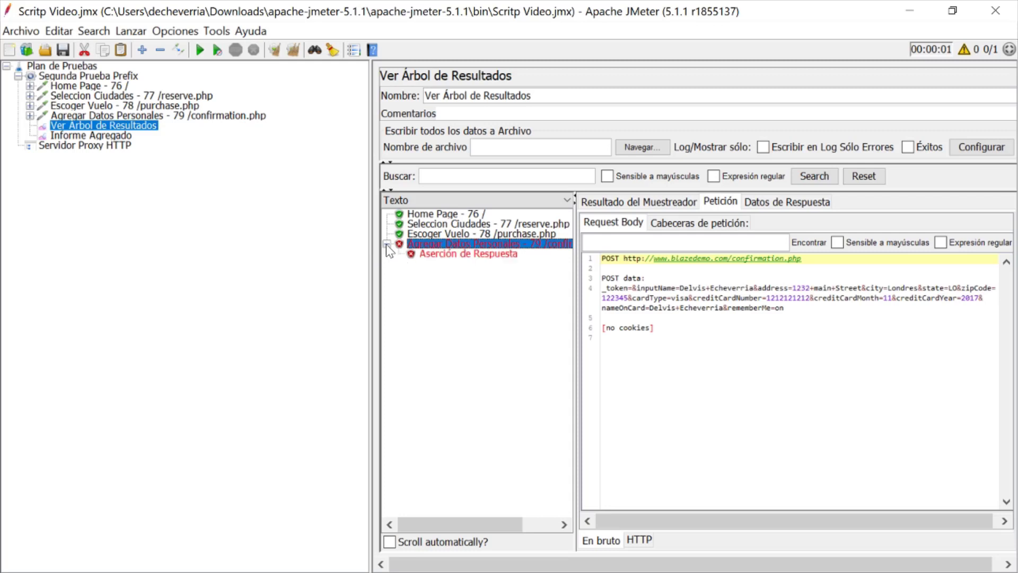
pyautogui.click(454, 255)
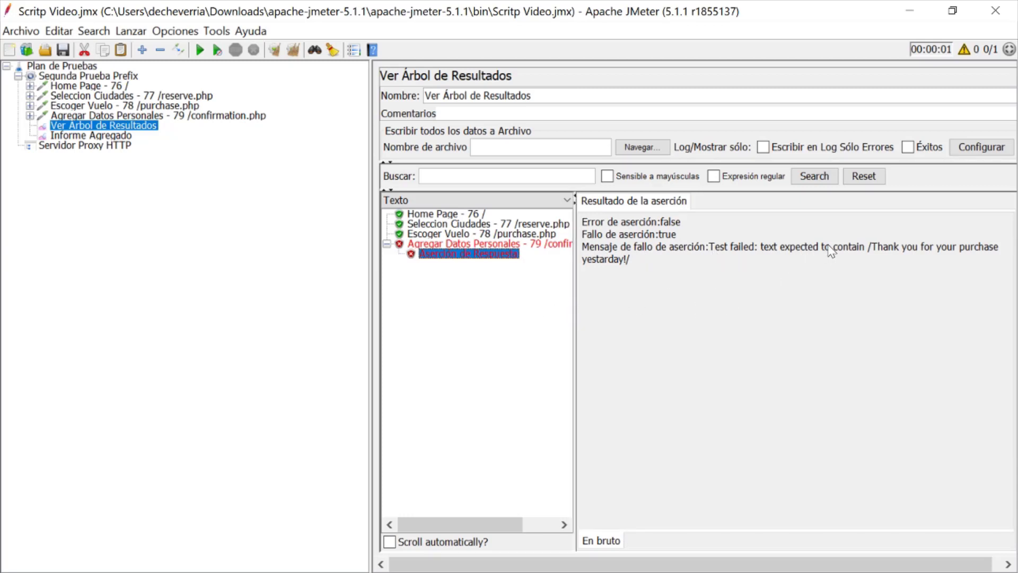
pyautogui.moveTo(880, 252); pyautogui.dragTo(624, 267)
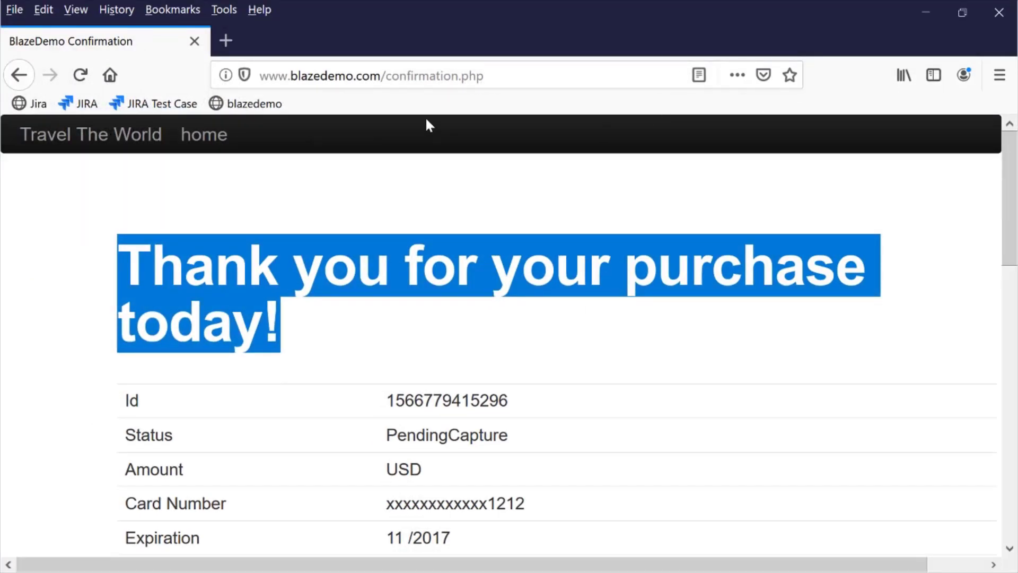
# - Compare the thank-you heading on the BlazeDemo confirmation page in Firefox with the assertion message in JMeter
pyautogui.click(342, 321)
pyautogui.moveTo(286, 336); pyautogui.dragTo(116, 275)
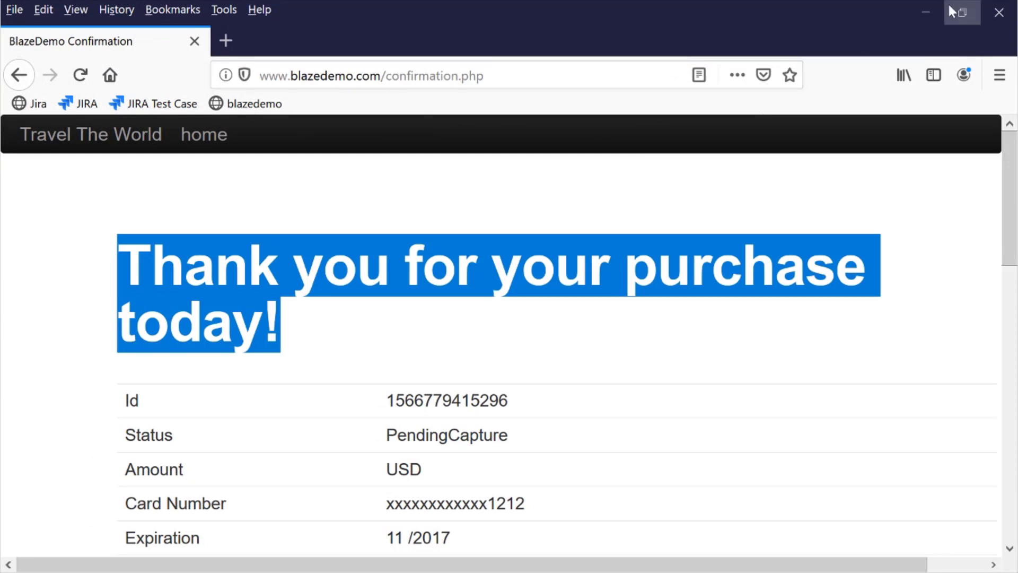
pyautogui.click(927, 11)
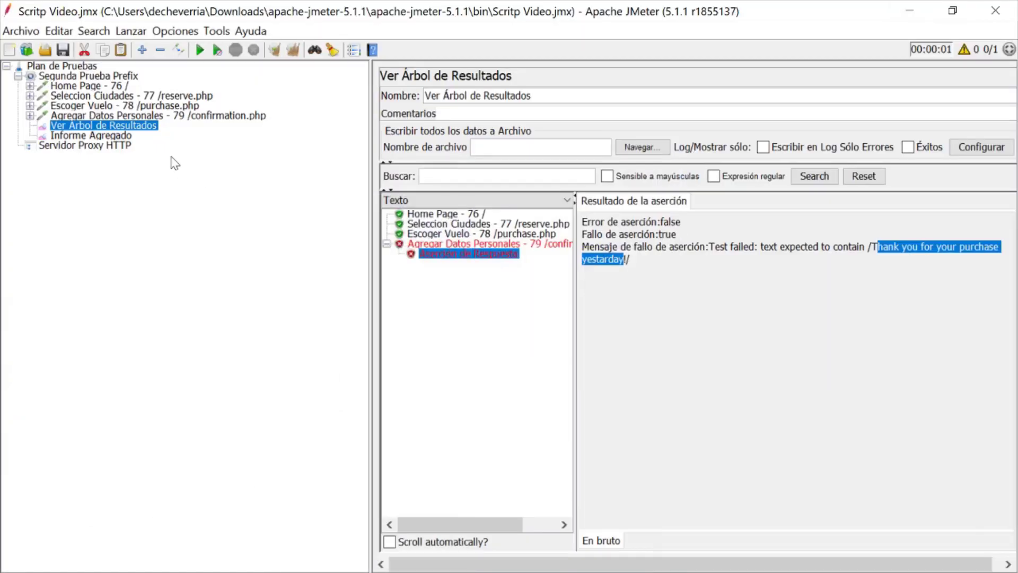
pyautogui.click(461, 245)
pyautogui.click(465, 254)
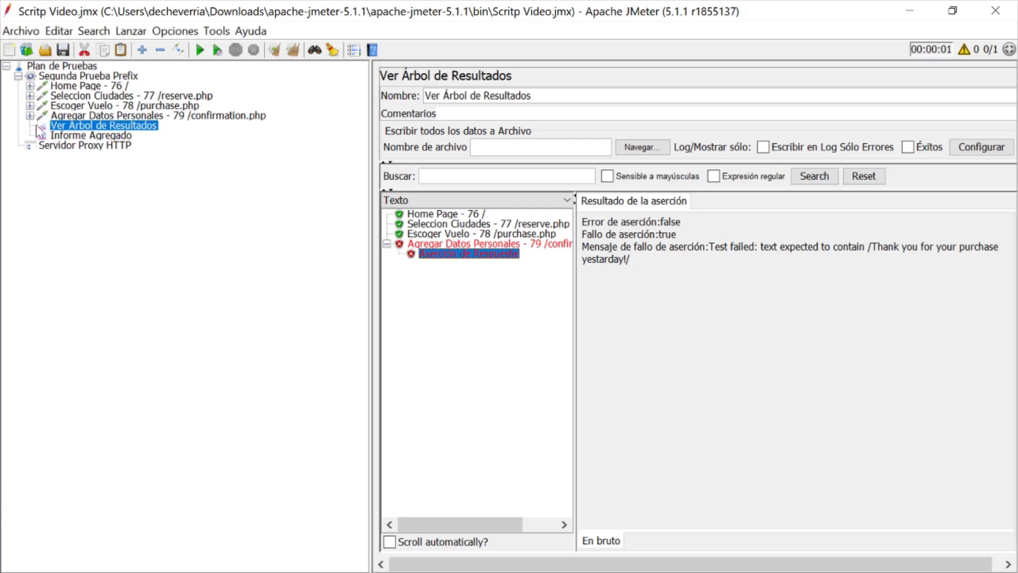
# - Add an Aserción de Duración to the Seleccion Ciudades request with a duration of 5000 milliseconds
pyautogui.click(62, 117)
pyautogui.rightClick(68, 119)
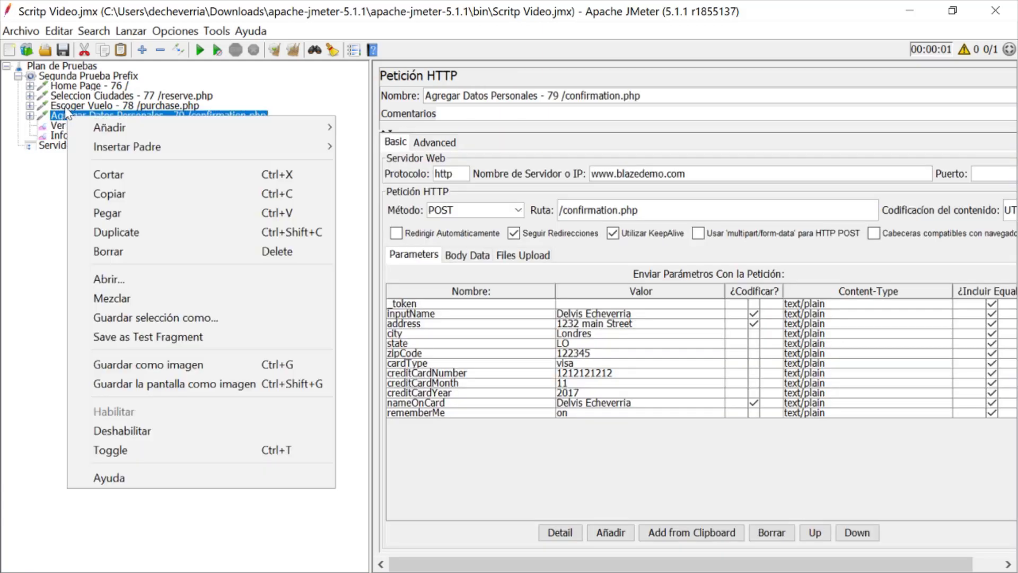
pyautogui.click(63, 98)
pyautogui.click(64, 98)
pyautogui.rightClick(63, 99)
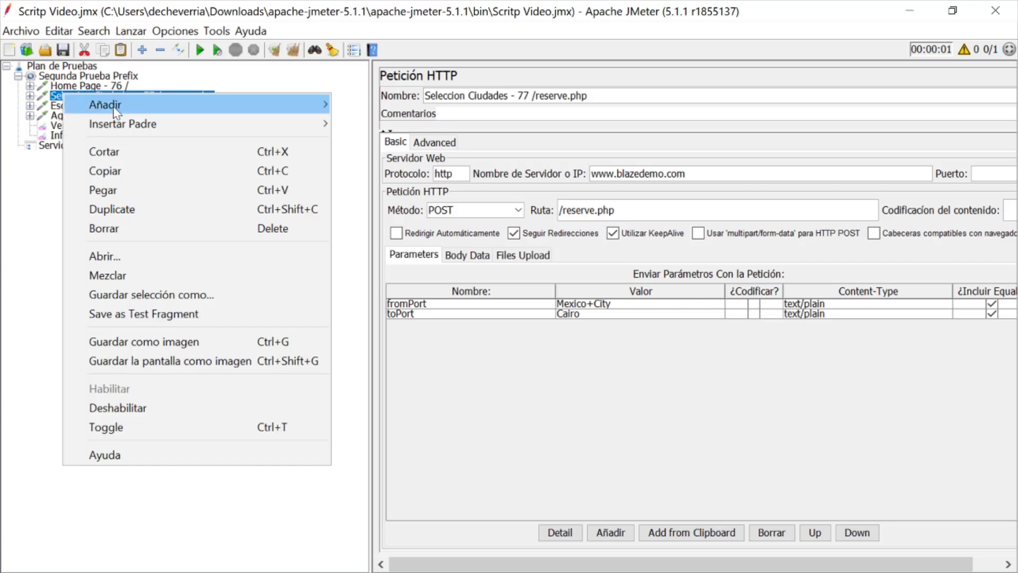
pyautogui.moveTo(307, 104)
pyautogui.moveTo(409, 108)
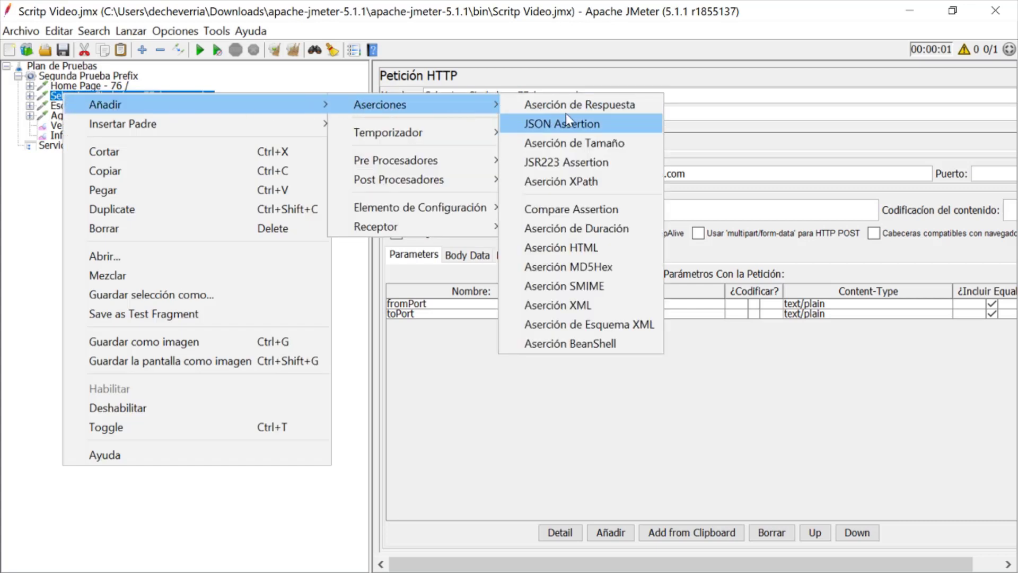
pyautogui.click(614, 229)
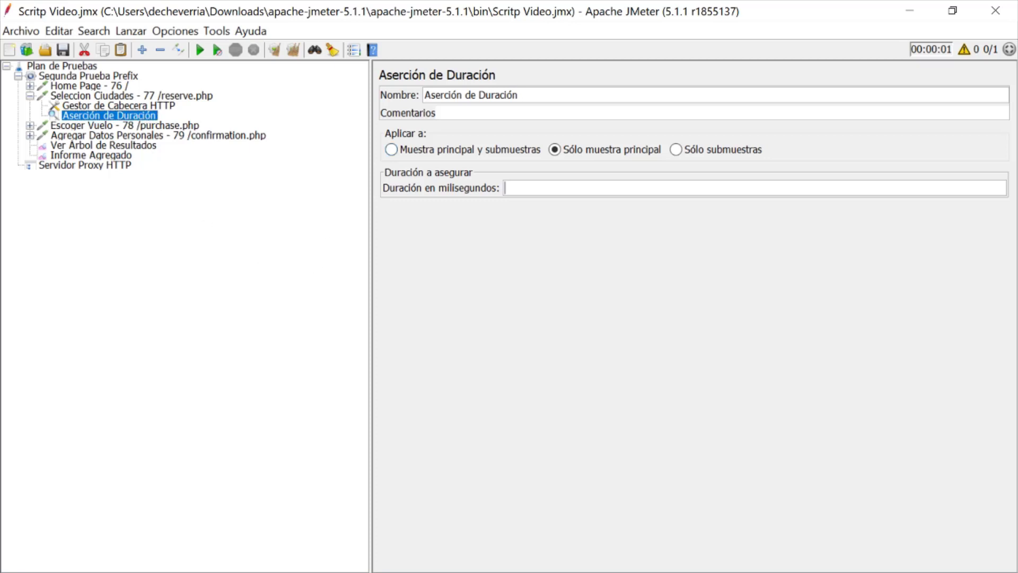
pyautogui.write('5000')
# - Run the test and check Informe Agregado and the Escoger Vuelo sample in Ver Árbol de Resultados
pyautogui.click(200, 51)
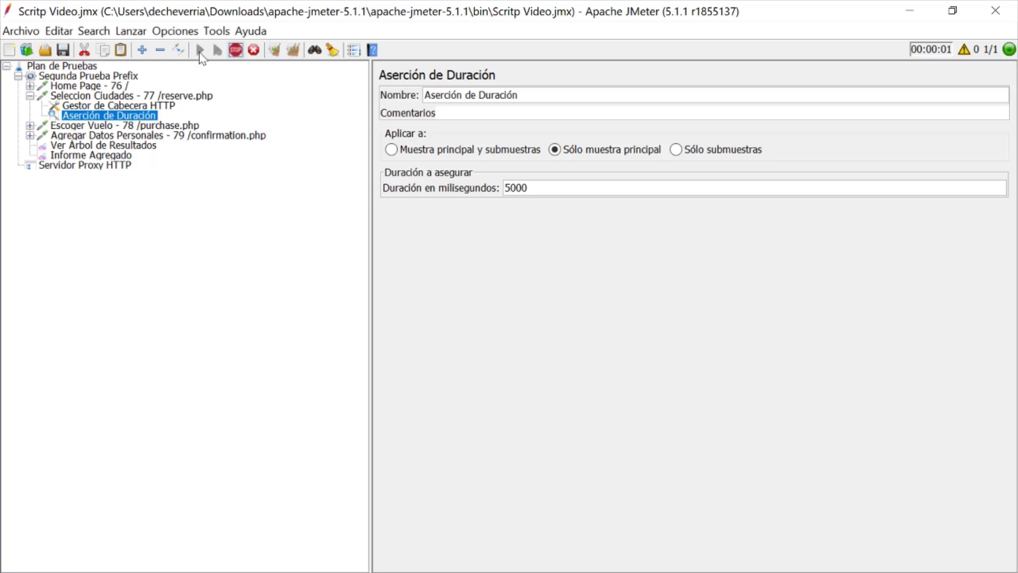
pyautogui.click(74, 155)
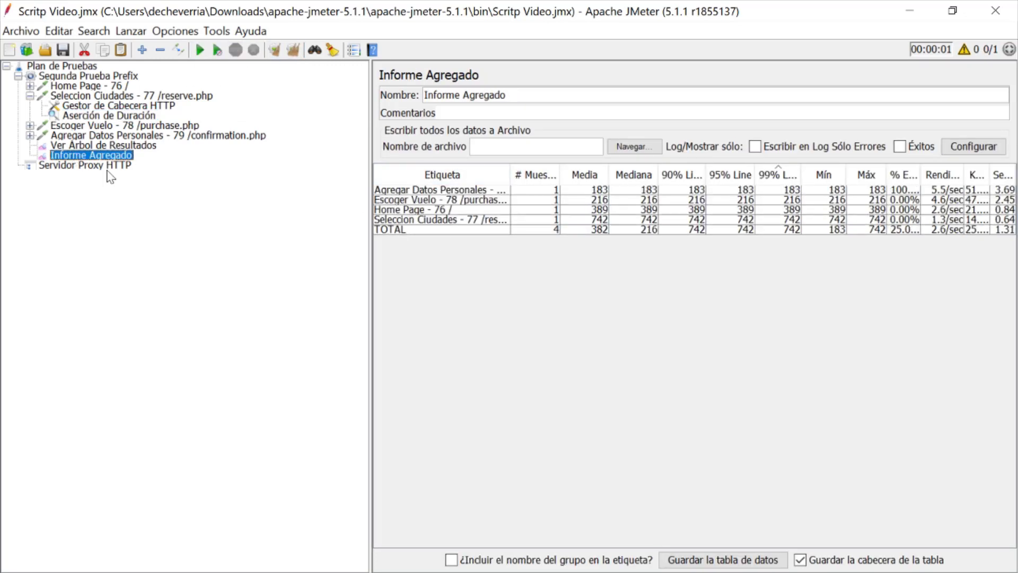
pyautogui.click(113, 146)
pyautogui.click(474, 234)
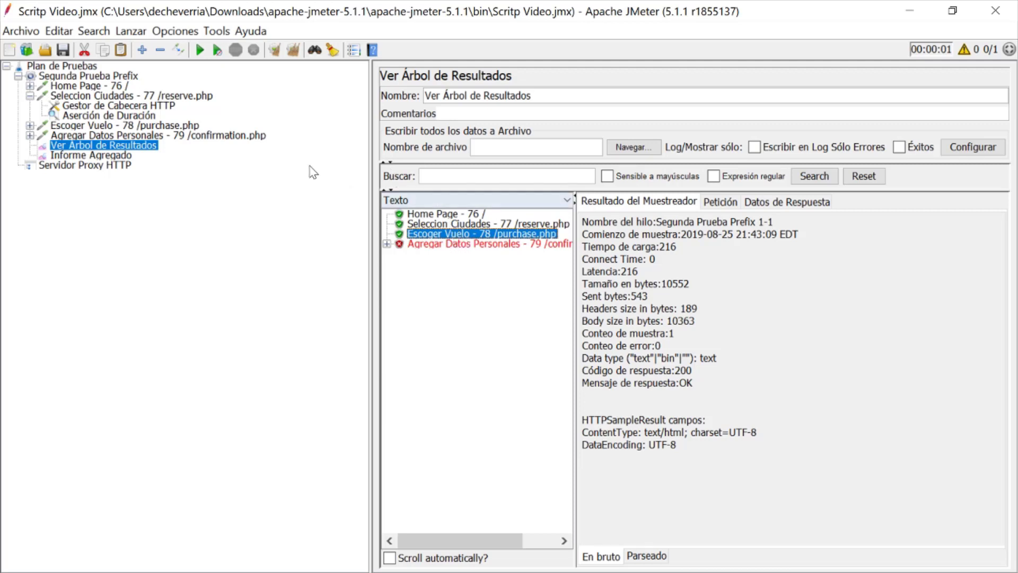
# - Set the duration assertion's limit to 50 milliseconds and clear all previous results
pyautogui.click(150, 116)
pyautogui.doubleClick(515, 187)
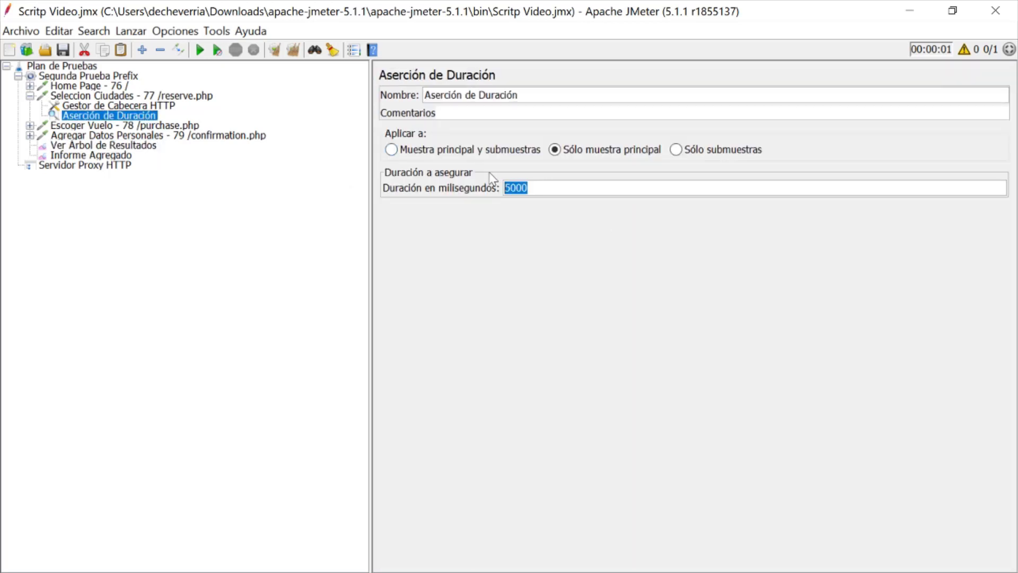
pyautogui.write('50')
pyautogui.click(294, 50)
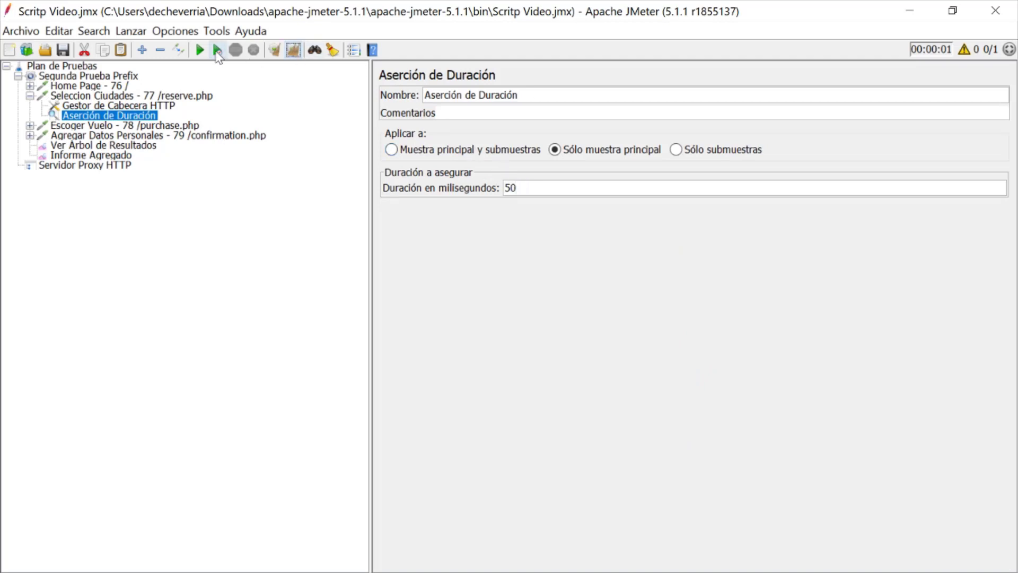
# - Run the test and examine the duration assertion result under Seleccion Ciudades in the results tree
pyautogui.click(150, 137)
pyautogui.click(143, 146)
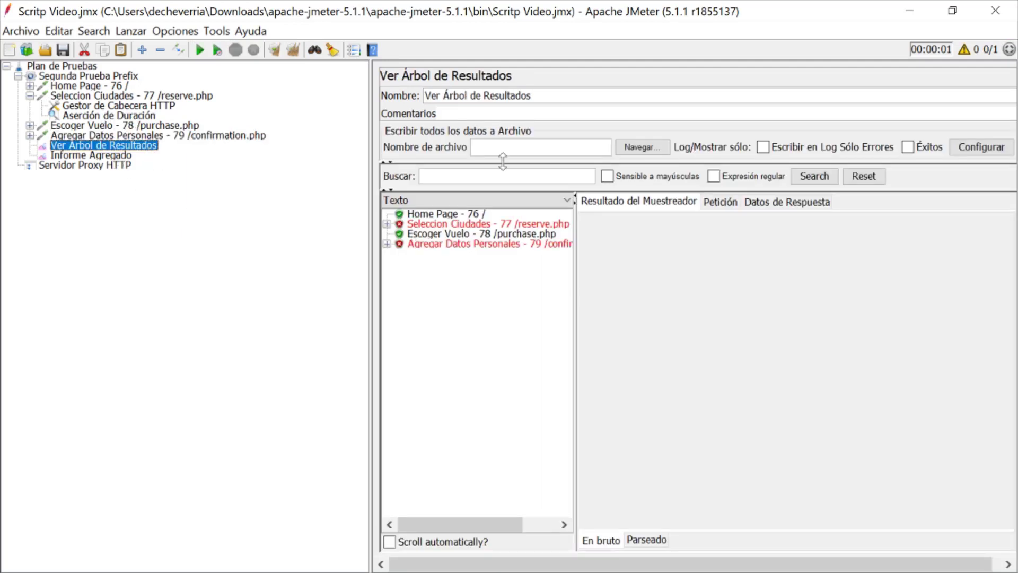
pyautogui.click(387, 224)
pyautogui.click(448, 227)
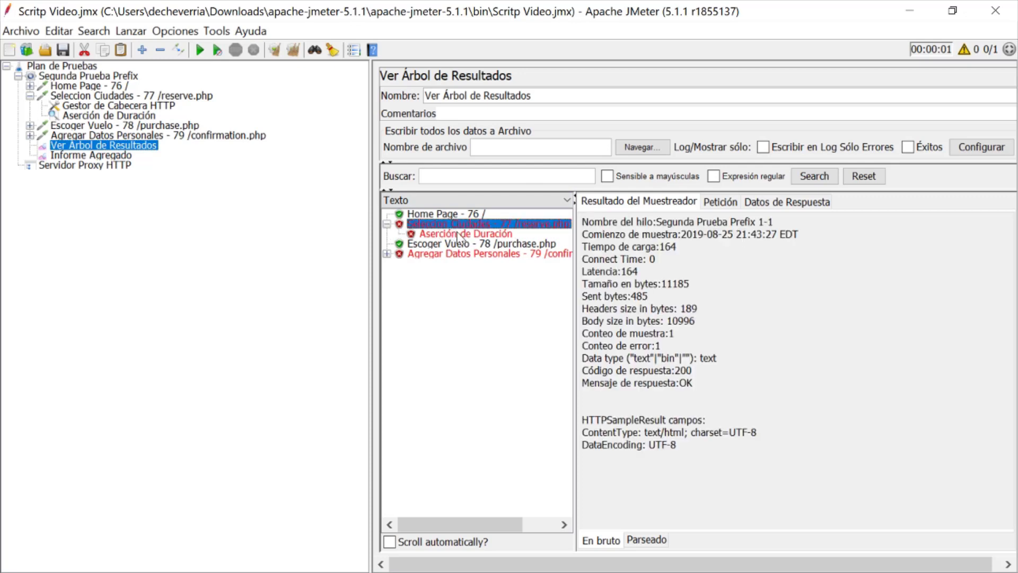
pyautogui.click(459, 234)
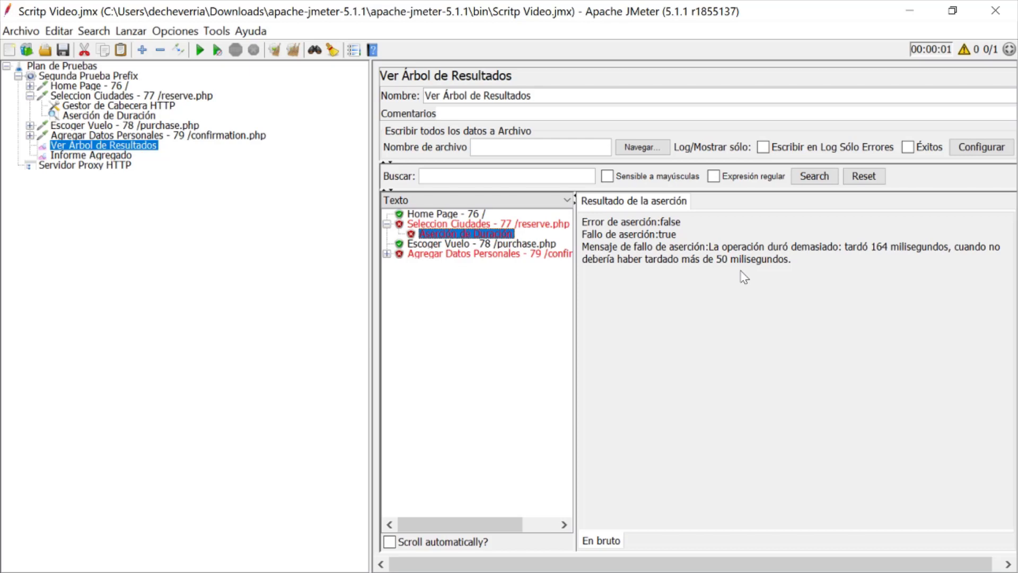
# - Review the duration assertion's millisecond setting and its place under the Seleccion Ciudades request
pyautogui.click(133, 115)
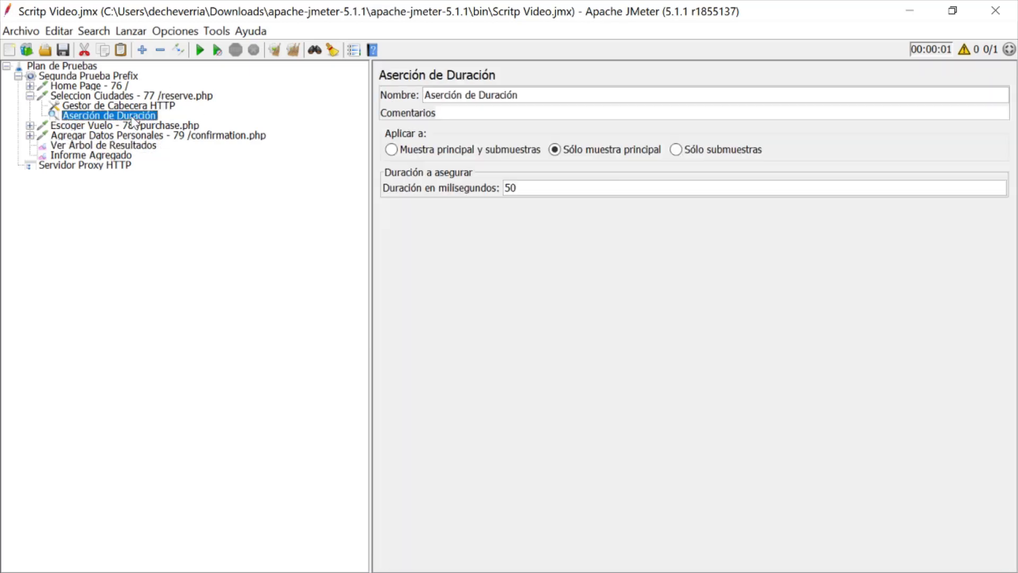
pyautogui.doubleClick(510, 188)
pyautogui.click(30, 96)
pyautogui.click(30, 96)
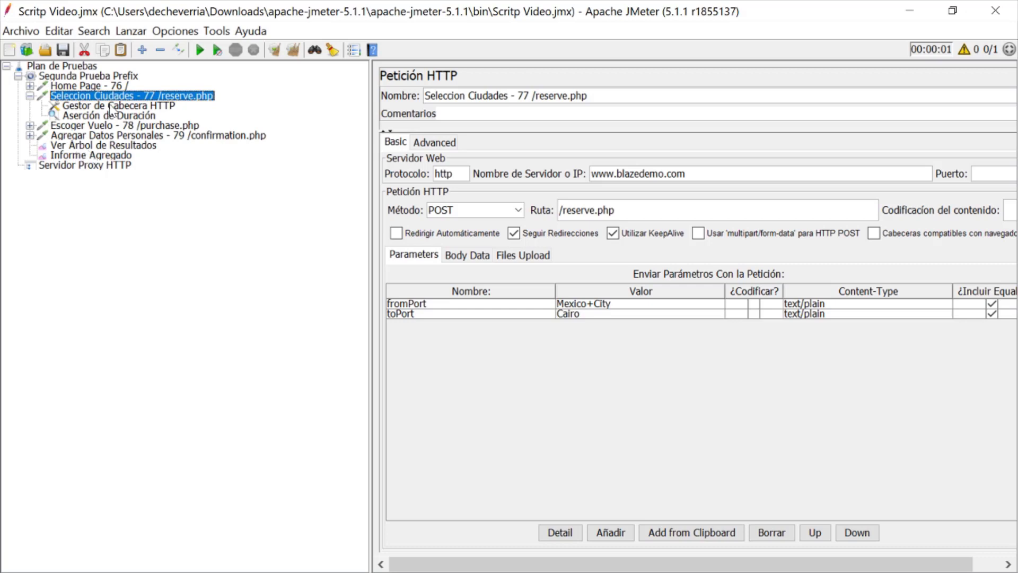
# - Delete the Aserción de Duración from the Seleccion Ciudades request and confirm its removal
pyautogui.click(86, 116)
pyautogui.rightClick(103, 115)
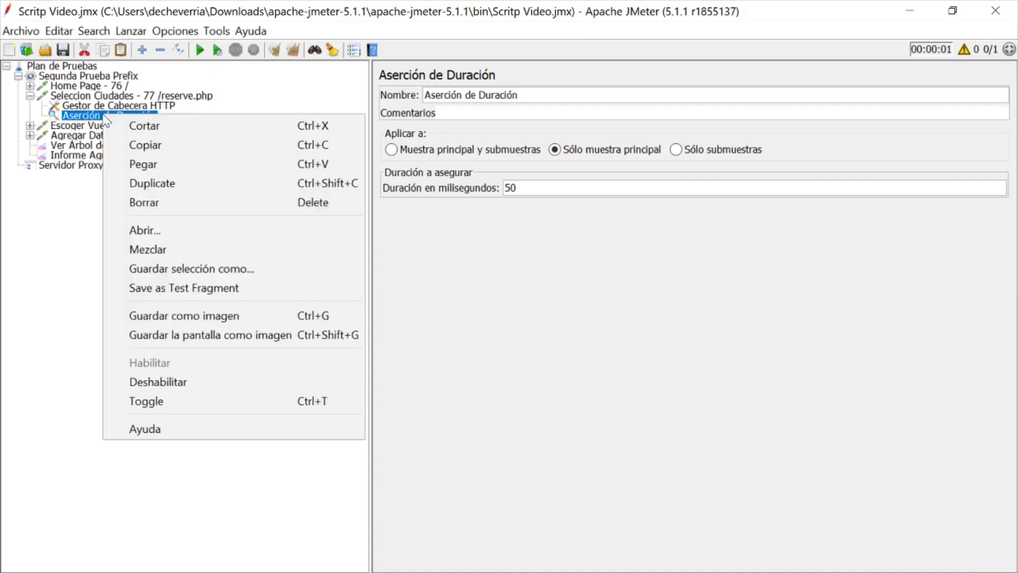
pyautogui.click(176, 201)
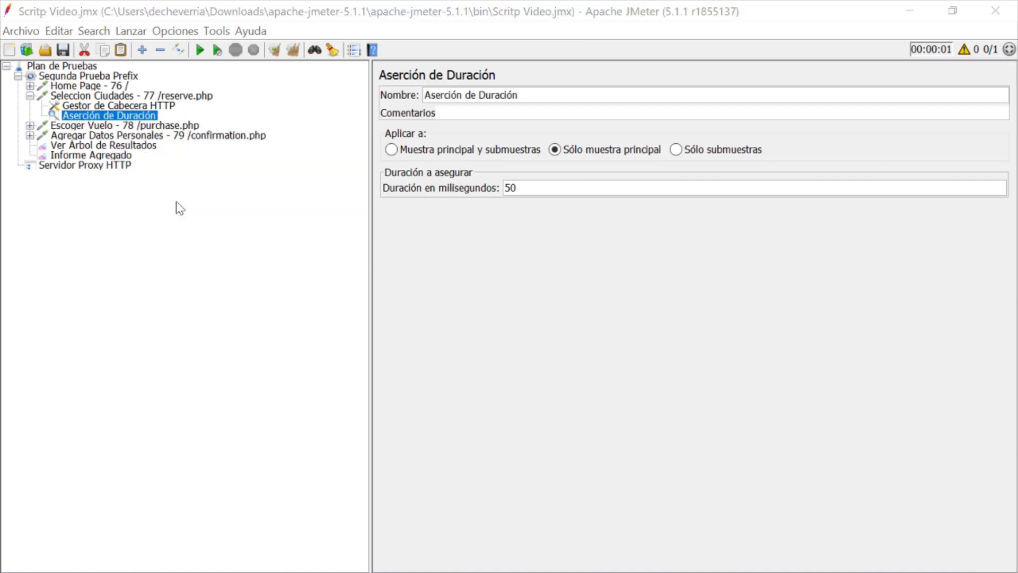
pyautogui.click(484, 310)
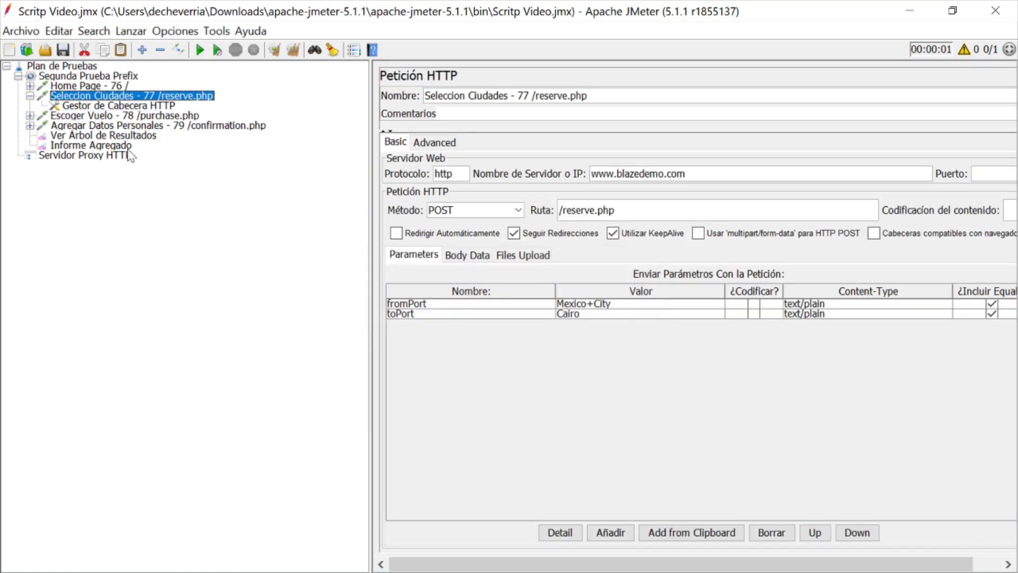
# - Delete the Aserción de Respuesta from the Agregar Datos Personales request and collapse the expanded requests in the test plan
pyautogui.click(30, 125)
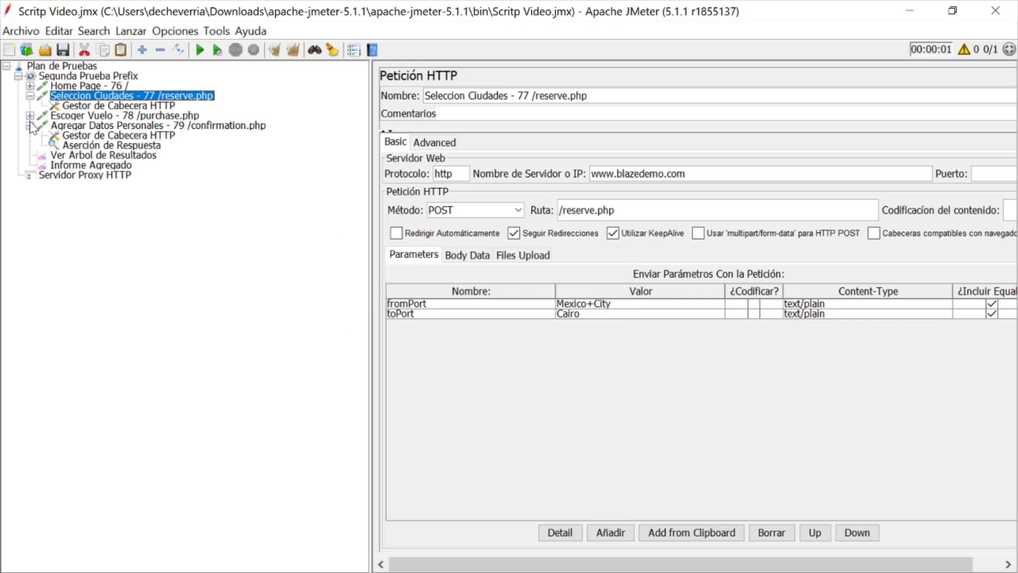
pyautogui.click(105, 146)
pyautogui.rightClick(104, 144)
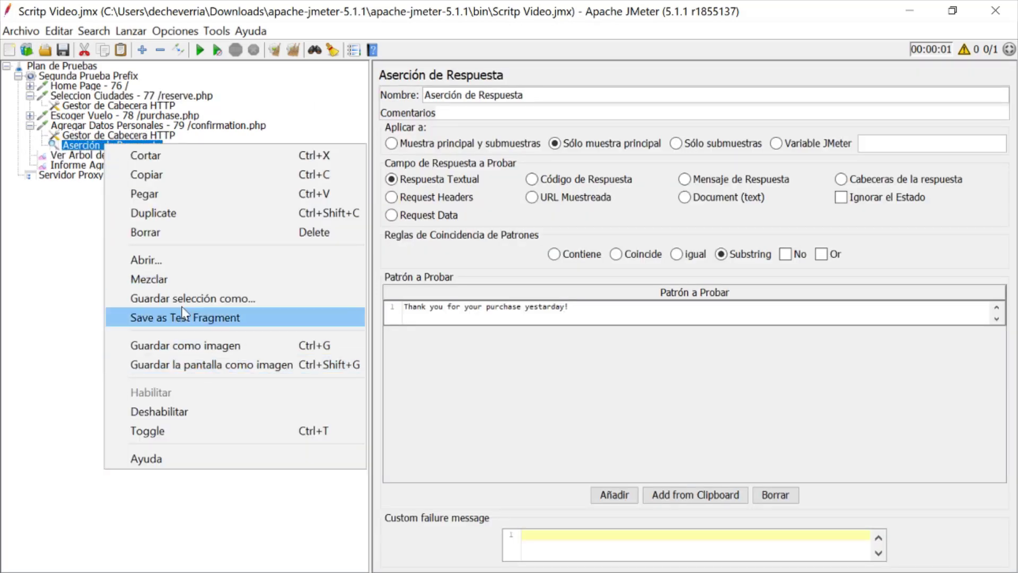
pyautogui.click(178, 232)
pyautogui.press('Return')
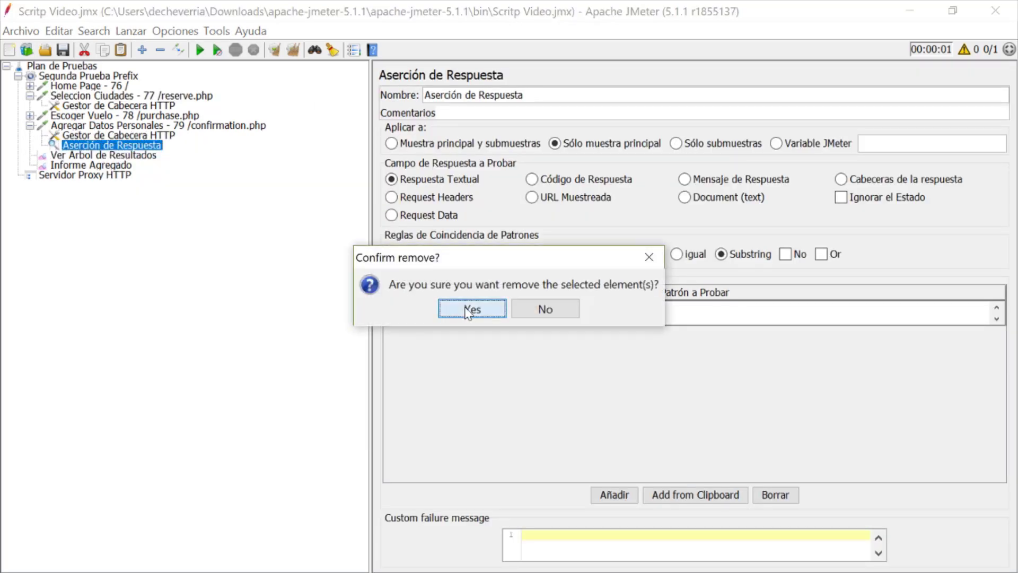
pyautogui.click(29, 96)
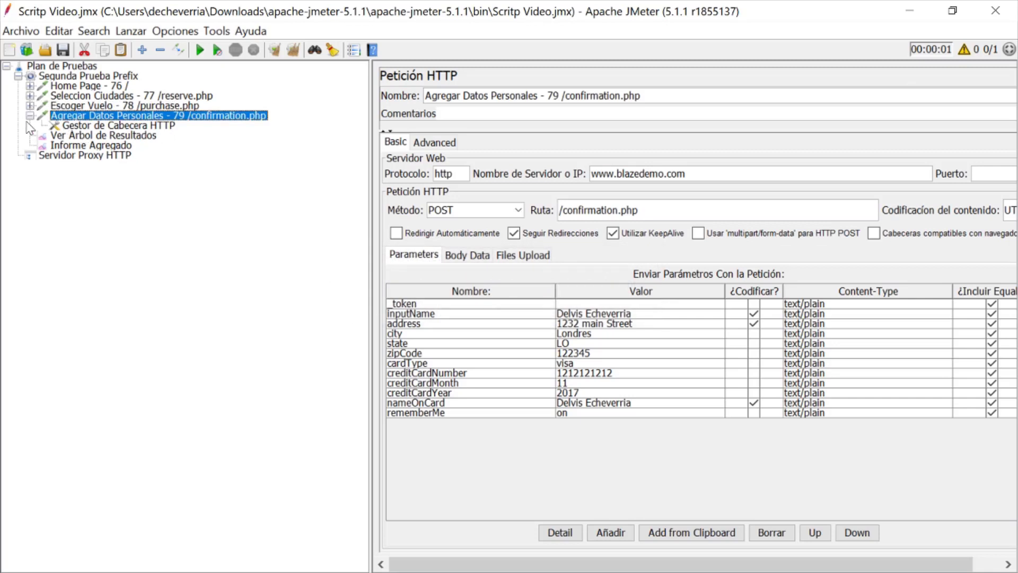
pyautogui.click(31, 115)
# - Set the number of threads in the Segunda Prueba Prefix group to 3 and run the test
pyautogui.click(82, 78)
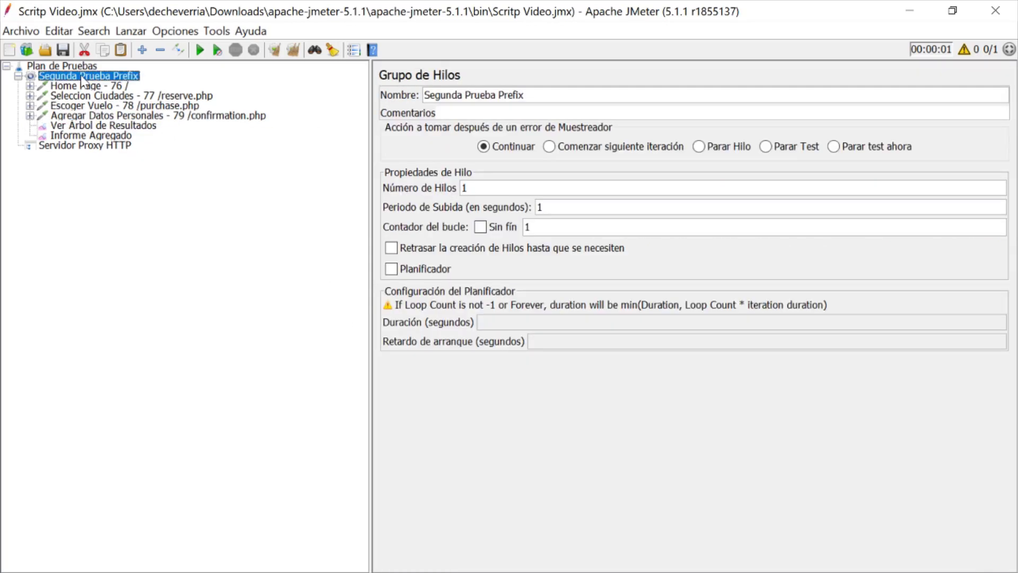
pyautogui.moveTo(370, 149); pyautogui.dragTo(295, 149)
pyautogui.doubleClick(389, 187)
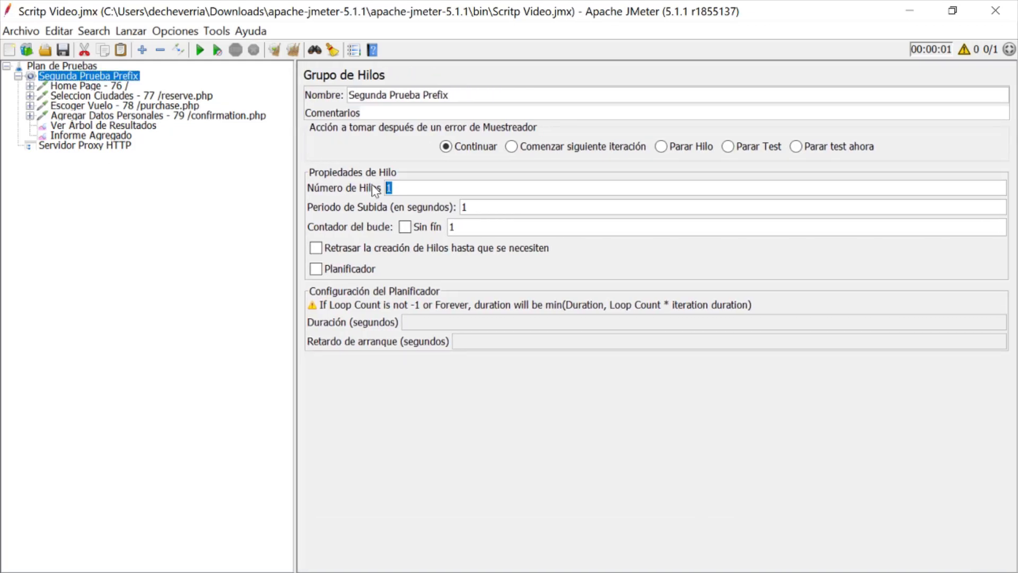
pyautogui.write('3')
pyautogui.click(199, 50)
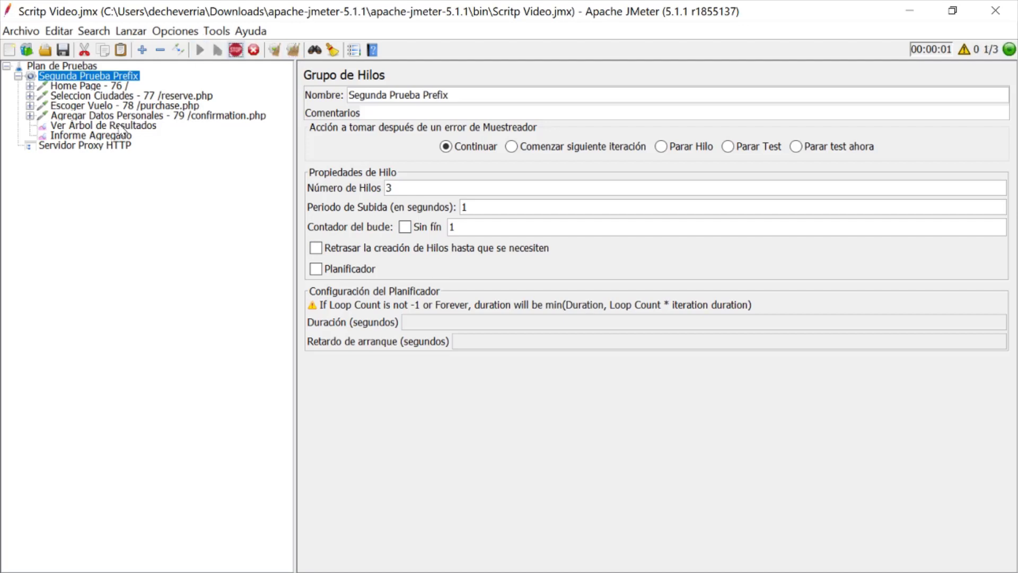
# - Inspect the samples in Ver Árbol de Resultados and the request body of a Seleccion Ciudades sample
pyautogui.click(124, 126)
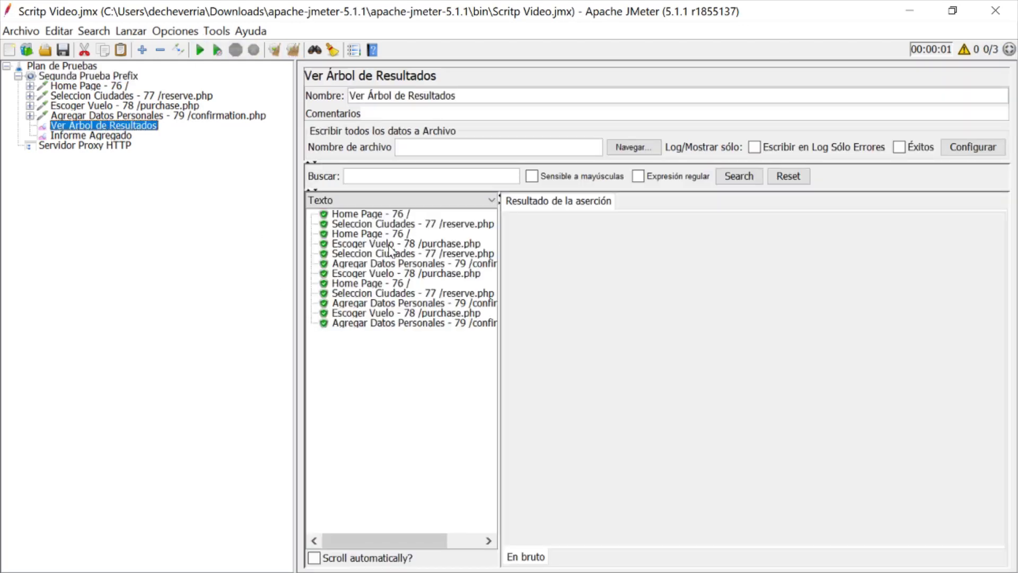
pyautogui.click(389, 223)
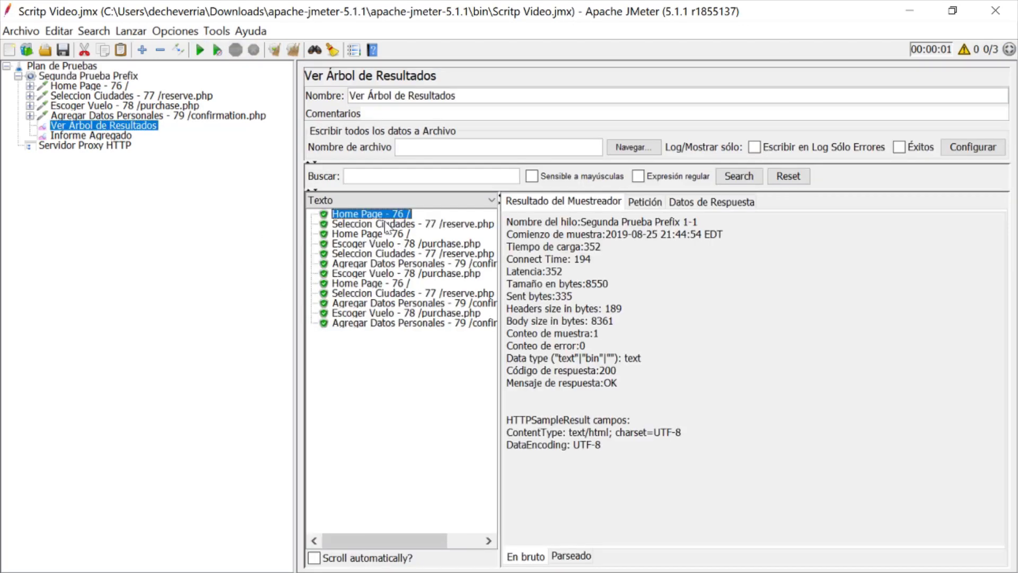
pyautogui.click(388, 233)
pyautogui.click(395, 244)
pyautogui.click(398, 253)
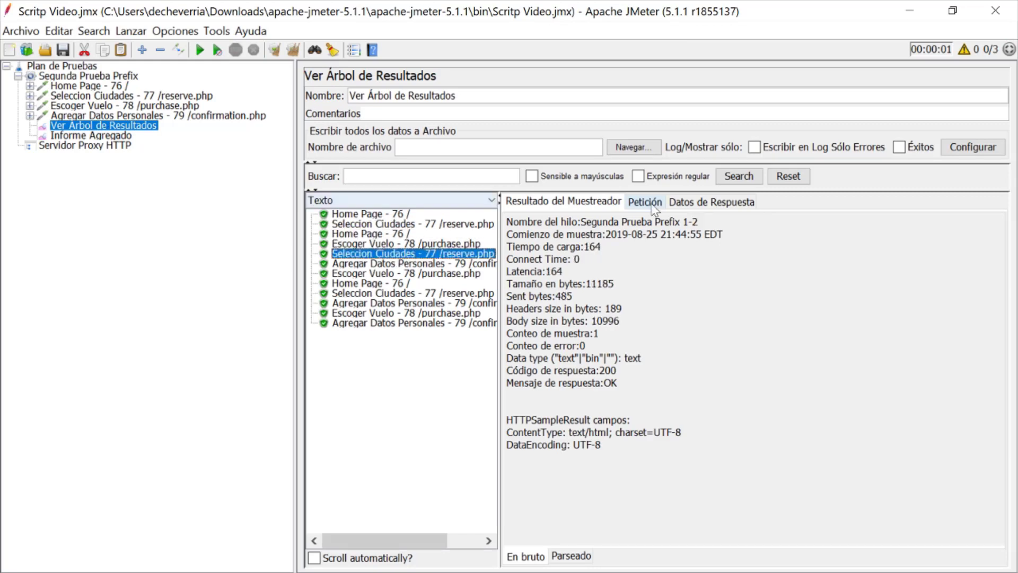
pyautogui.click(650, 203)
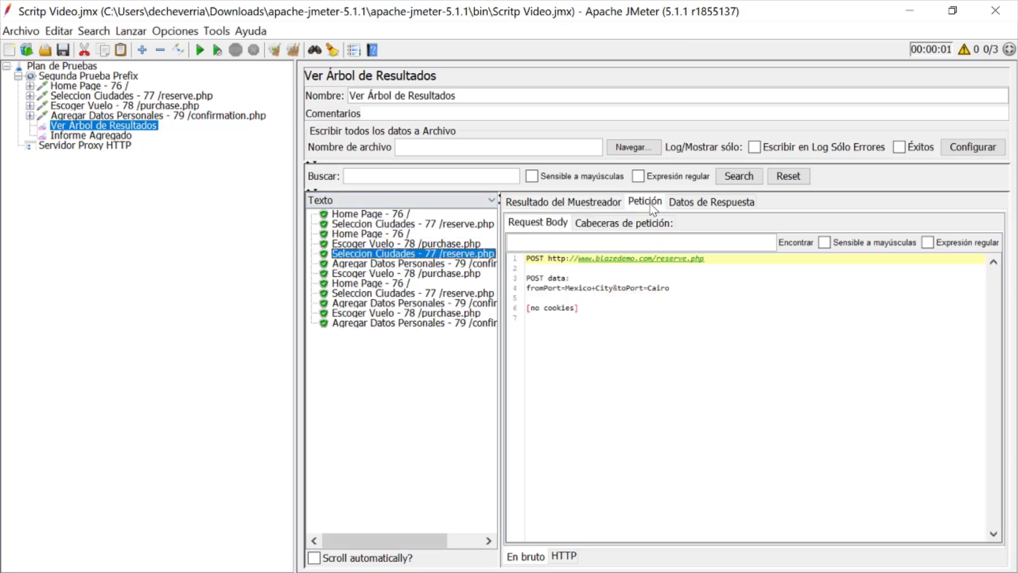
# - Compare the name and address data sent in the request bodies of the different Agregar Datos Personales samples
pyautogui.click(395, 304)
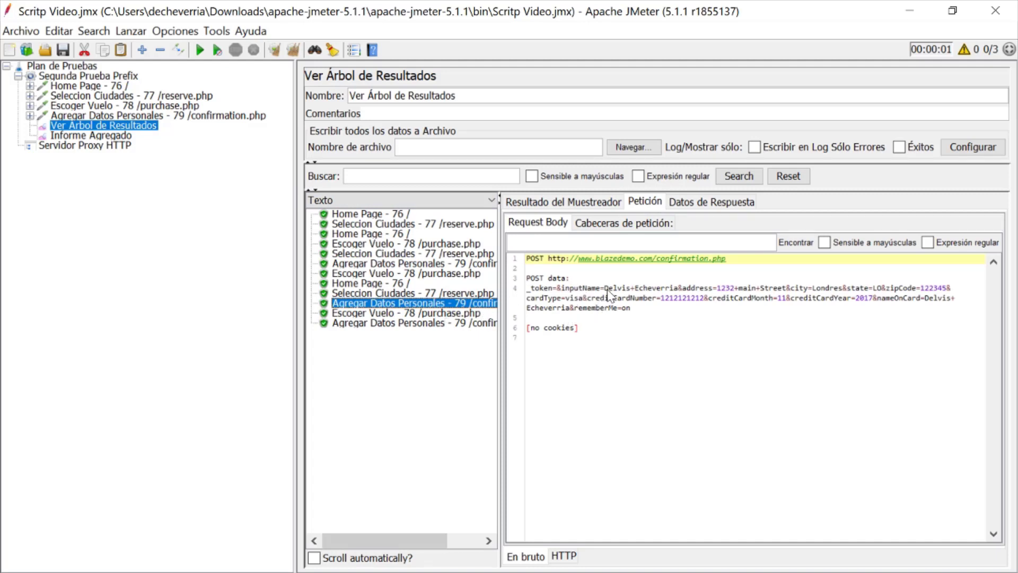
pyautogui.moveTo(605, 288); pyautogui.dragTo(800, 290)
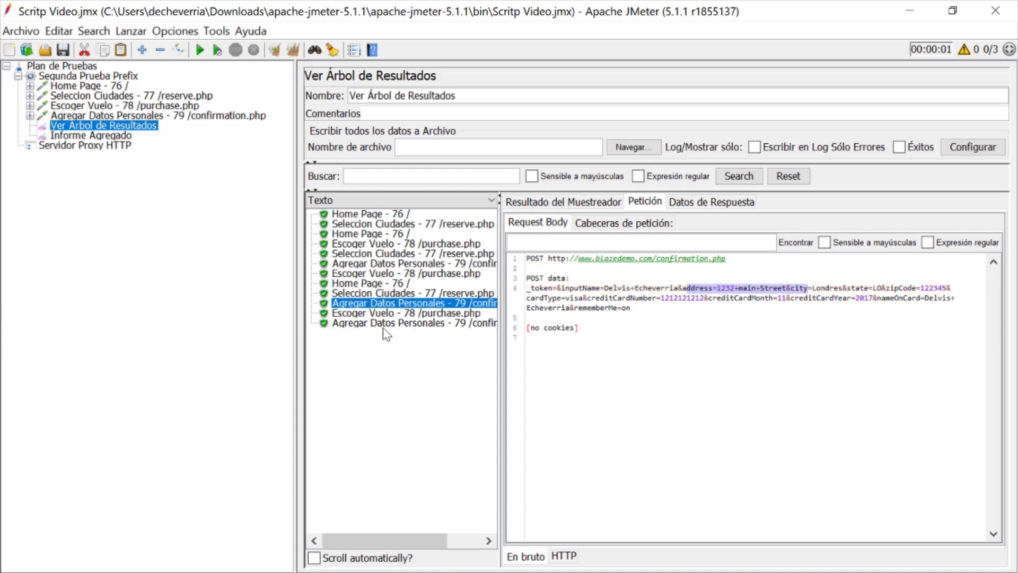
pyautogui.click(389, 314)
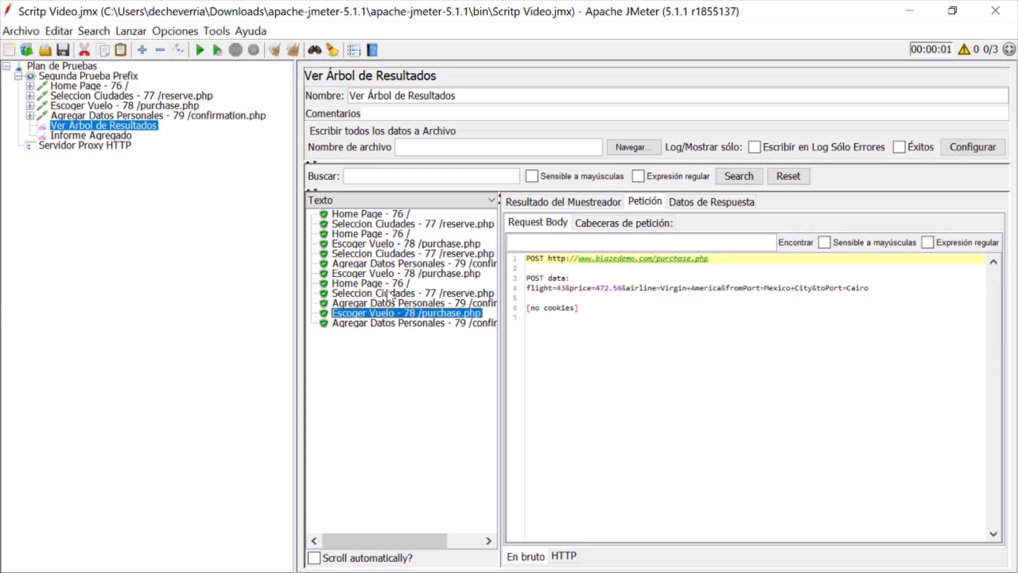
pyautogui.click(387, 265)
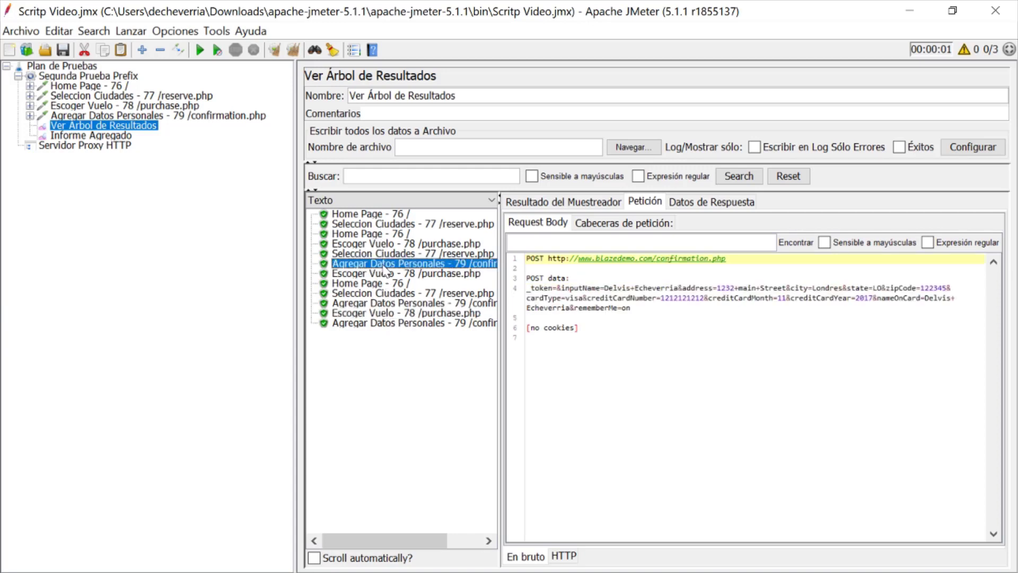
pyautogui.moveTo(605, 289); pyautogui.dragTo(739, 291)
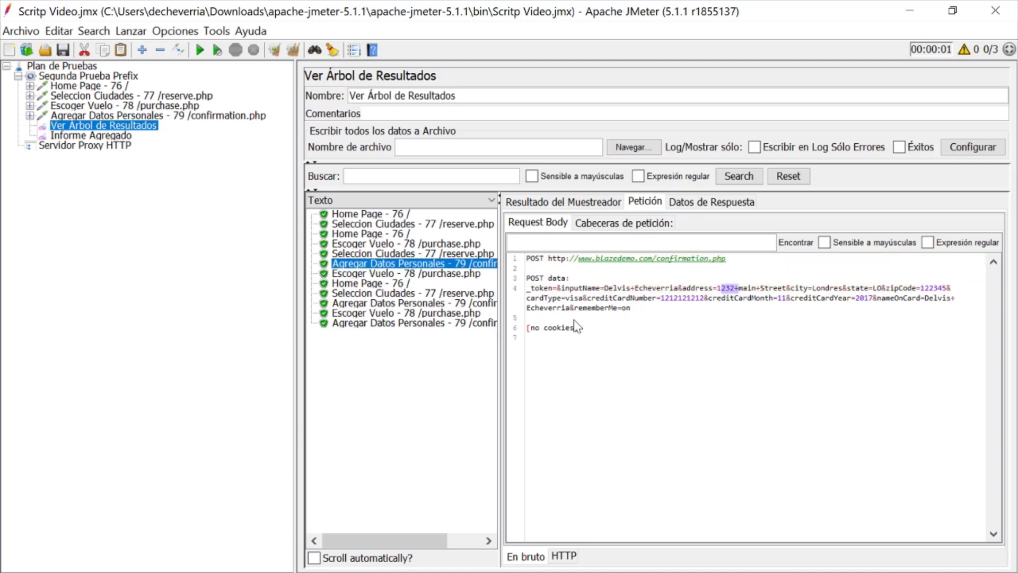
pyautogui.click(403, 304)
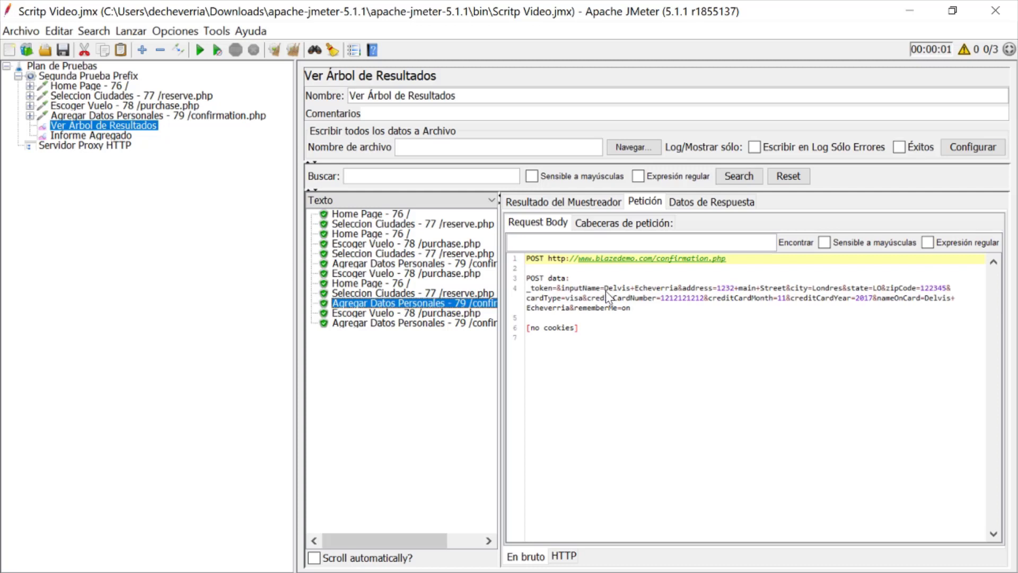
pyautogui.moveTo(605, 289); pyautogui.dragTo(656, 290)
pyautogui.moveTo(718, 290); pyautogui.dragTo(739, 290)
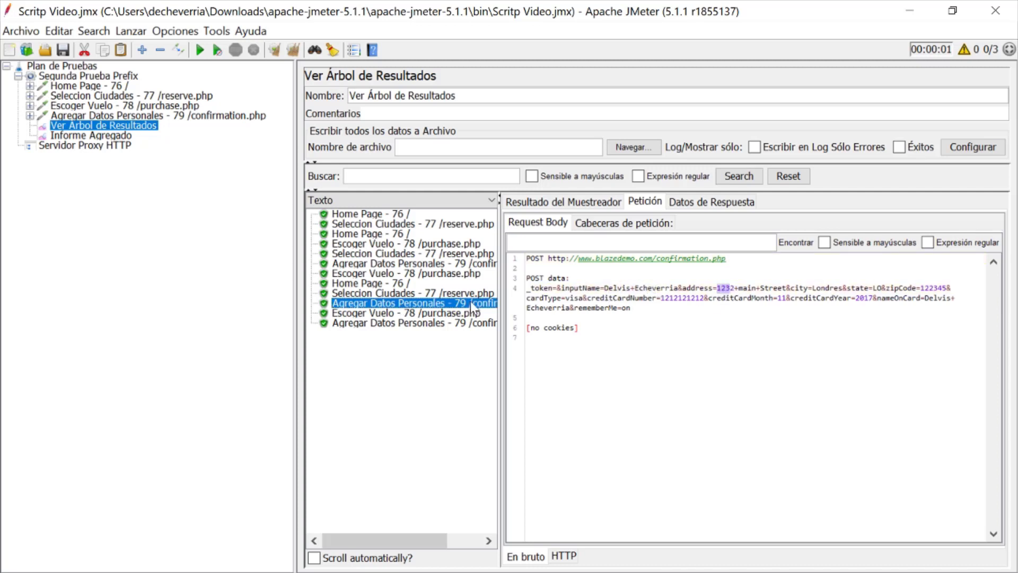
pyautogui.click(427, 323)
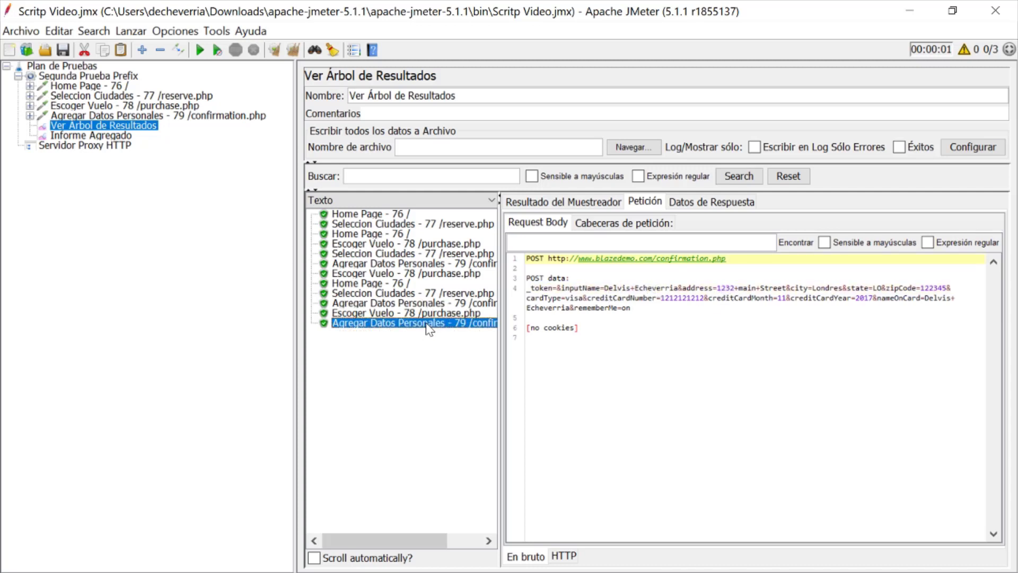
# - Examine the parameter values of the Agregar Datos Personales request, from inputName through nameOnCard
pyautogui.click(111, 116)
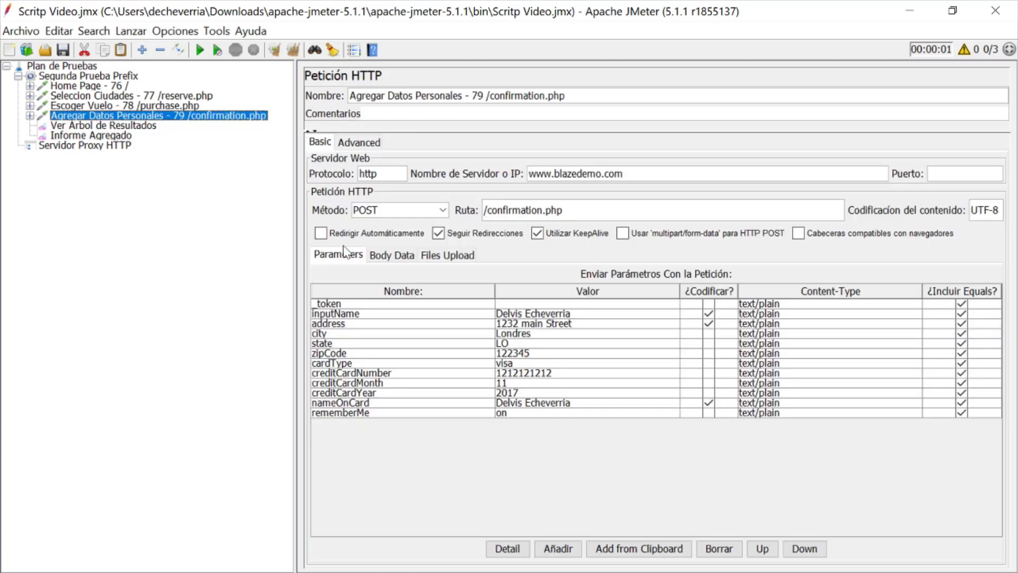
pyautogui.click(521, 314)
pyautogui.click(524, 323)
pyautogui.click(525, 333)
pyautogui.click(524, 344)
pyautogui.click(522, 353)
pyautogui.click(519, 363)
pyautogui.click(517, 373)
pyautogui.click(518, 382)
pyautogui.click(519, 393)
pyautogui.click(519, 403)
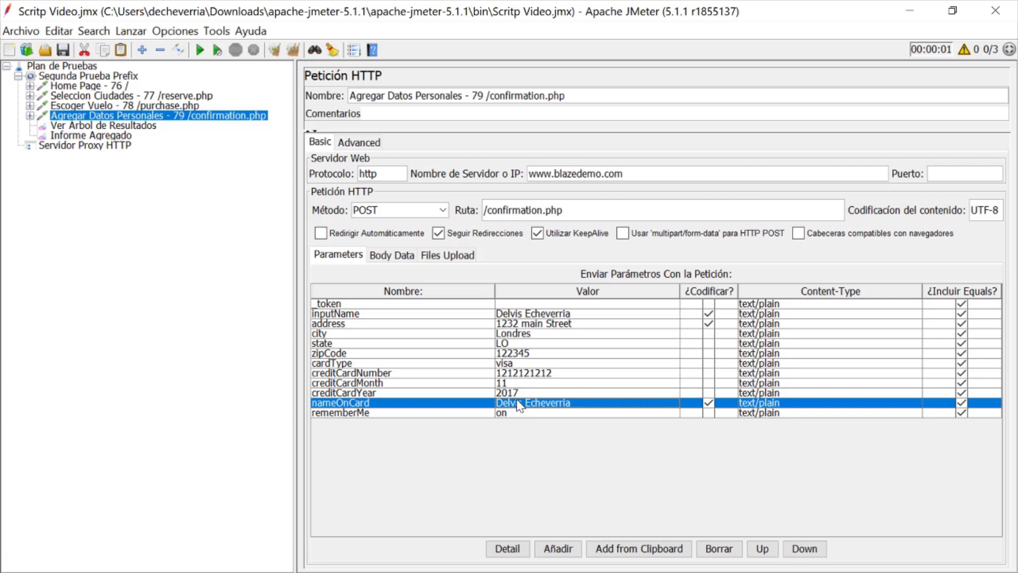
# - Review the thread count of Segunda Prueba Prefix and the settings of each HTTP request the threads execute
pyautogui.click(99, 75)
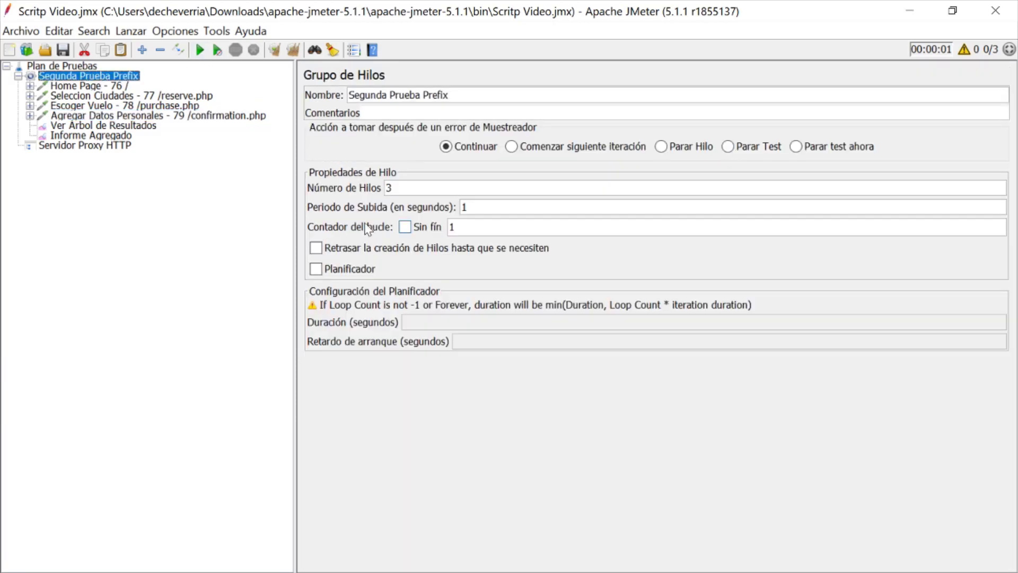
pyautogui.doubleClick(389, 188)
pyautogui.click(391, 188)
pyautogui.click(148, 116)
pyautogui.click(125, 105)
pyautogui.click(111, 96)
pyautogui.click(109, 86)
pyautogui.click(112, 96)
pyautogui.click(124, 105)
pyautogui.click(135, 126)
pyautogui.click(147, 117)
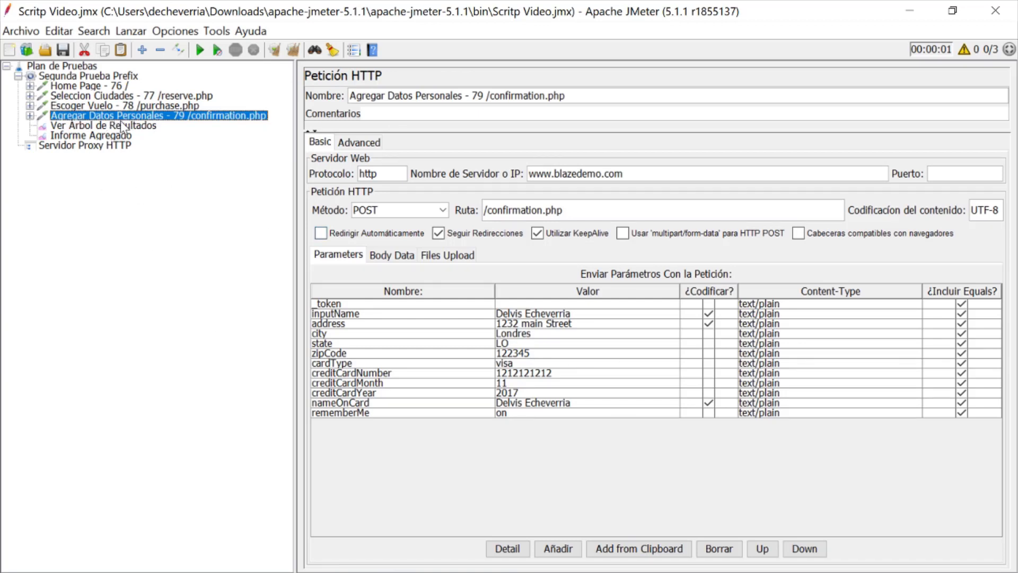
# - Add a CSV Data Set configuration element to the Agregar Datos Personales request
pyautogui.click(31, 116)
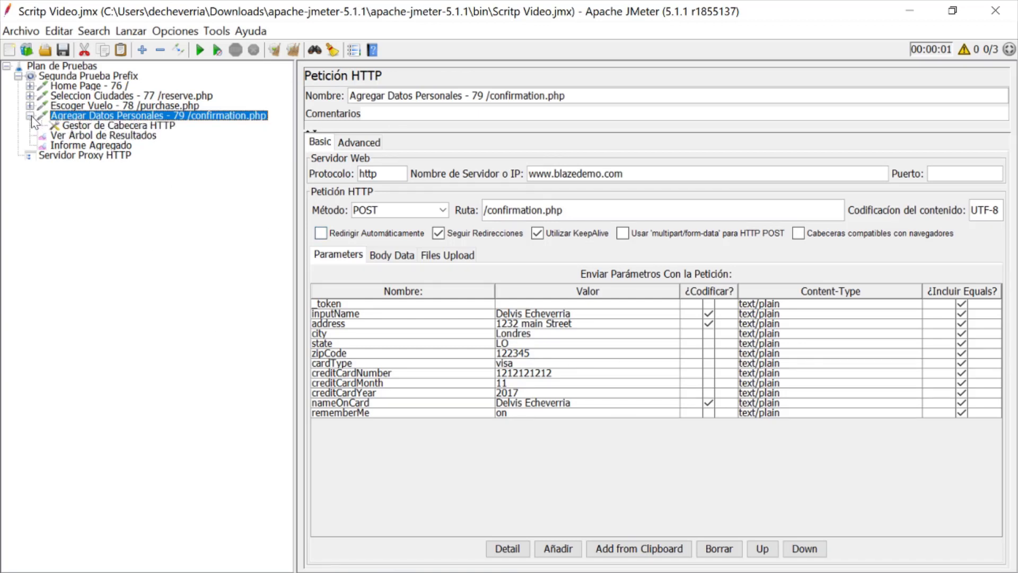
pyautogui.rightClick(74, 122)
pyautogui.moveTo(322, 123)
pyautogui.moveTo(377, 129)
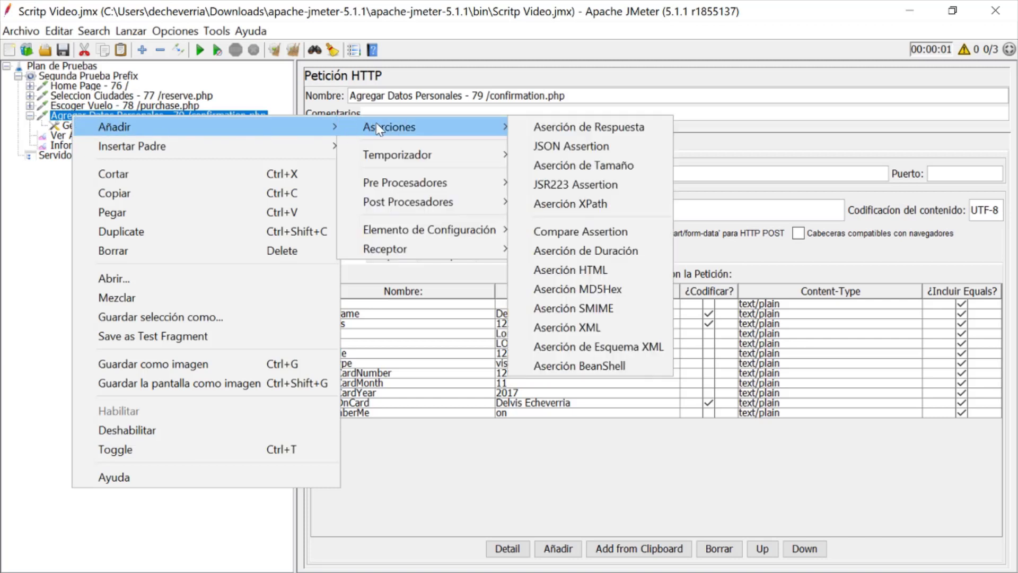
pyautogui.moveTo(431, 227)
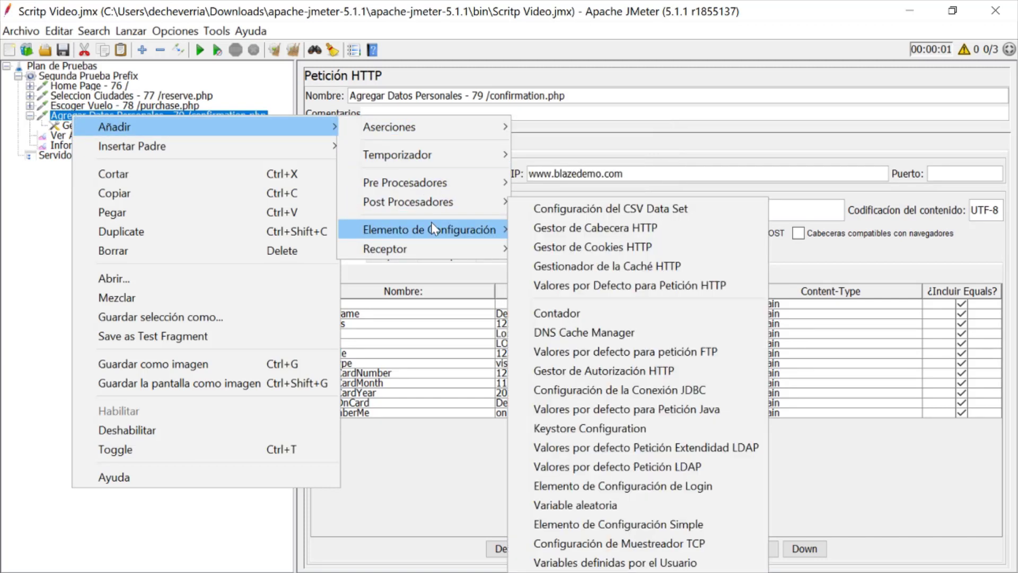
pyautogui.click(587, 210)
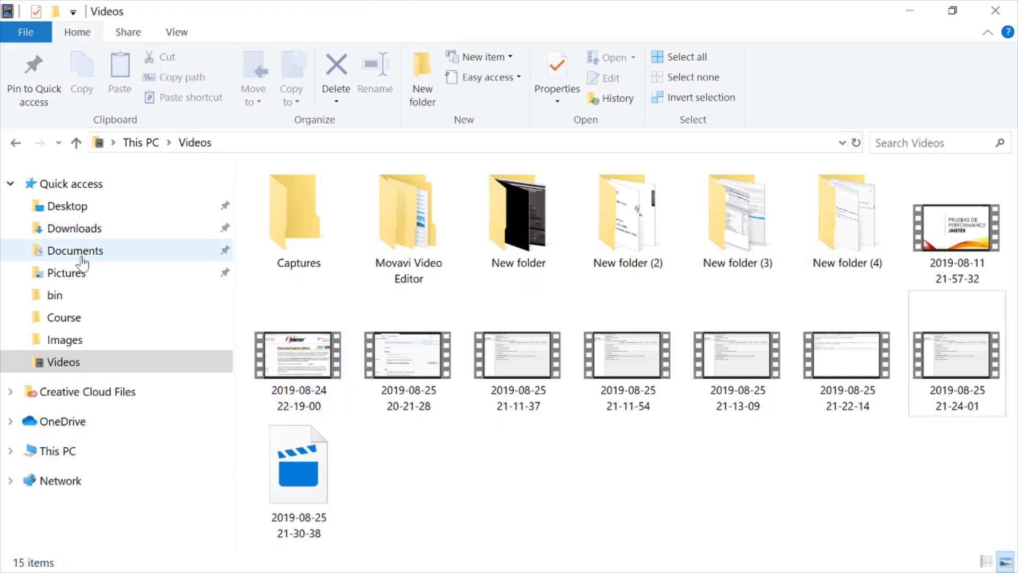
# - In File Explorer, open the datos text file from the bin folder of apache-jmeter-5.1.1 in Downloads
pyautogui.click(91, 229)
pyautogui.doubleClick(350, 227)
pyautogui.doubleClick(351, 203)
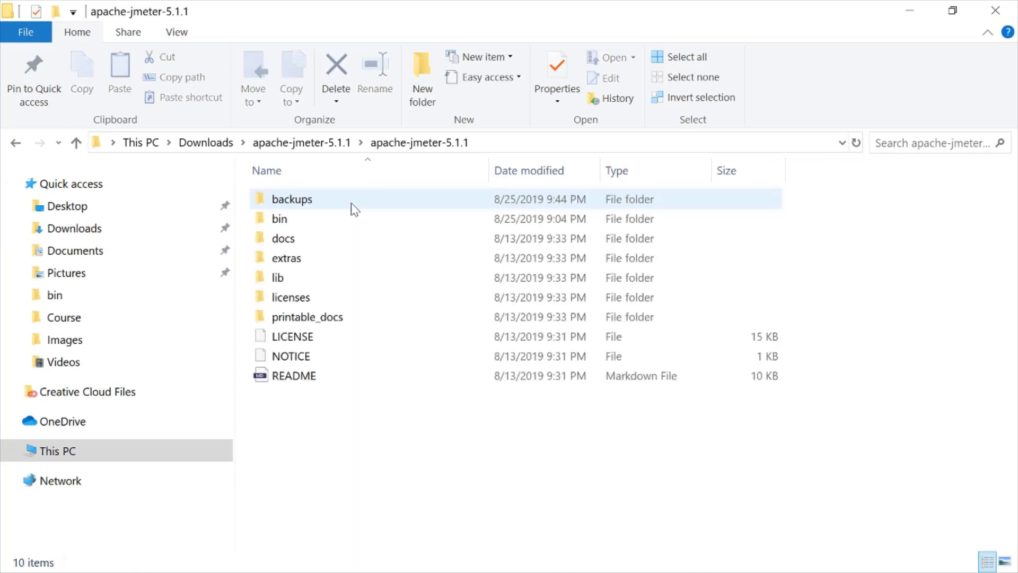
pyautogui.doubleClick(314, 221)
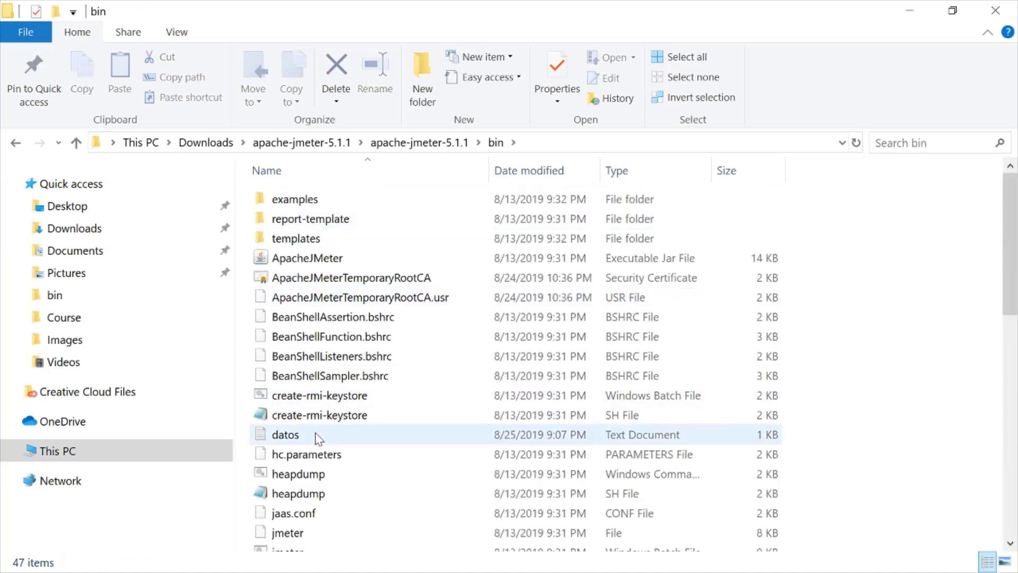
pyautogui.doubleClick(318, 436)
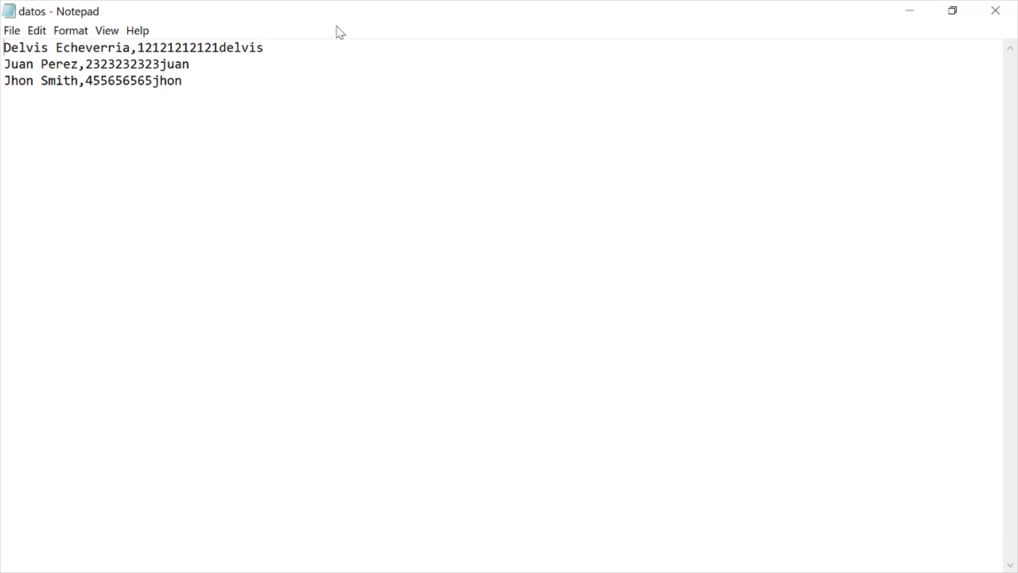
# - Examine the first record of the datos file, highlighting the full name and the value after the comma
pyautogui.hotkey('ctrl', 'a')
pyautogui.press('Right')
pyautogui.hotkey('ctrl', 'Home')
pyautogui.hotkey('shift', 'Right')
pyautogui.hotkey('shift', 'Right')
pyautogui.hotkey('shift', 'Right')
pyautogui.hotkey('shift', 'Right')
pyautogui.hotkey('shift', 'Right')
pyautogui.hotkey('shift', 'Right')
pyautogui.hotkey('shift', 'Right')
pyautogui.hotkey('shift', 'Right')
pyautogui.hotkey('shift', 'Right')
pyautogui.hotkey('shift', 'Right')
pyautogui.hotkey('shift', 'Right')
pyautogui.hotkey('shift', 'Right')
pyautogui.hotkey('shift', 'Right')
pyautogui.hotkey('shift', 'Right')
pyautogui.hotkey('shift', 'Right')
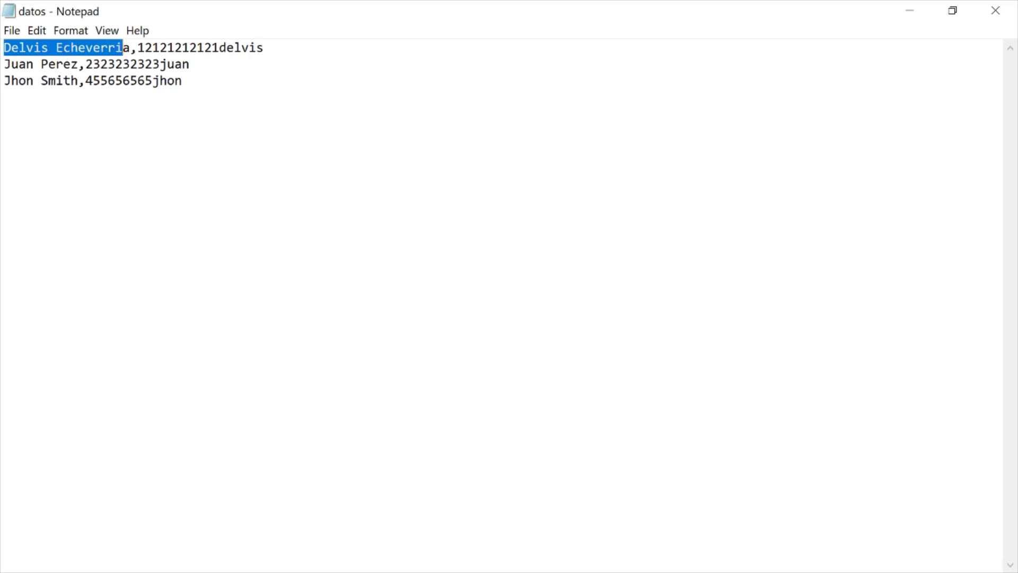
pyautogui.press('Right')
pyautogui.press('Right')
pyautogui.press('Right')
pyautogui.press('Right')
pyautogui.hotkey('shift', 'End')
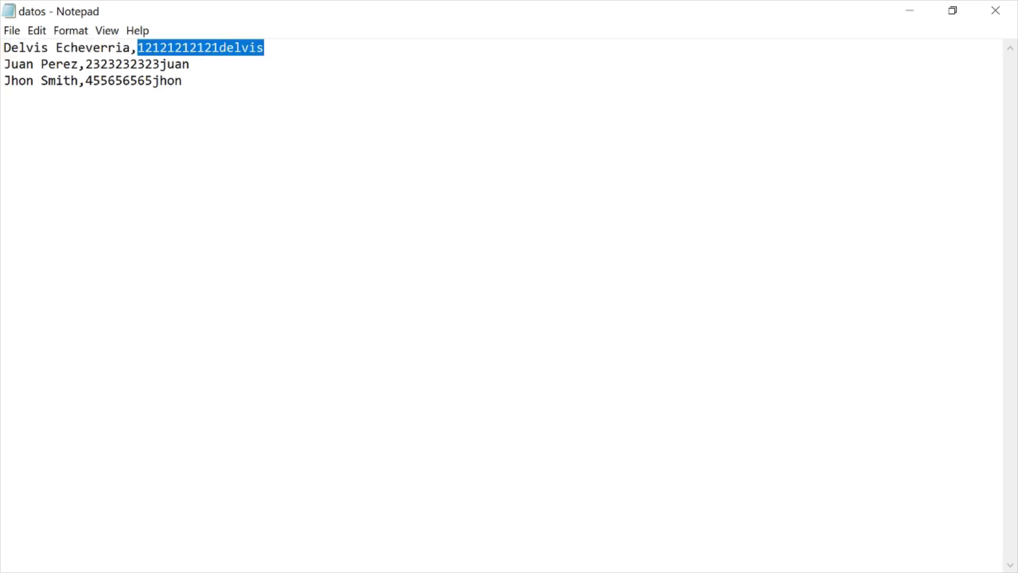
# - Examine the second and third records of the datos file, highlighting their comma-separated values, and close the file
pyautogui.press('Down')
pyautogui.press('Home')
pyautogui.hotkey('shift', 'Right')
pyautogui.hotkey('shift', 'Right')
pyautogui.hotkey('shift', 'Right')
pyautogui.hotkey('shift', 'Right')
pyautogui.hotkey('shift', 'Right')
pyautogui.hotkey('shift', 'Right')
pyautogui.hotkey('shift', 'Right')
pyautogui.hotkey('shift', 'Right')
pyautogui.hotkey('shift', 'Right')
pyautogui.hotkey('shift', 'Right')
pyautogui.press('Right')
pyautogui.press('Right')
pyautogui.hotkey('shift', 'Right')
pyautogui.hotkey('shift', 'Right')
pyautogui.hotkey('shift', 'Right')
pyautogui.hotkey('shift', 'Right')
pyautogui.hotkey('shift', 'Right')
pyautogui.hotkey('shift', 'Right')
pyautogui.hotkey('shift', 'Right')
pyautogui.hotkey('shift', 'Right')
pyautogui.hotkey('shift', 'Right')
pyautogui.hotkey('shift', 'Right')
pyautogui.hotkey('shift', 'Right')
pyautogui.hotkey('shift', 'Right')
pyautogui.hotkey('shift', 'Right')
pyautogui.hotkey('shift', 'Right')
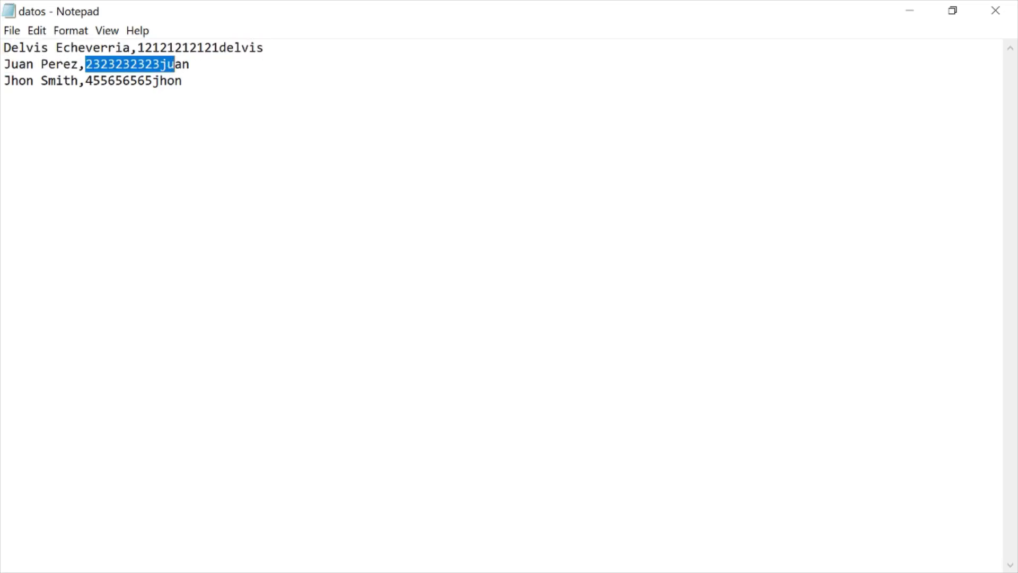
pyautogui.press('Down')
pyautogui.press('Home')
pyautogui.hotkey('shift', 'End')
pyautogui.press('End')
pyautogui.click(989, 22)
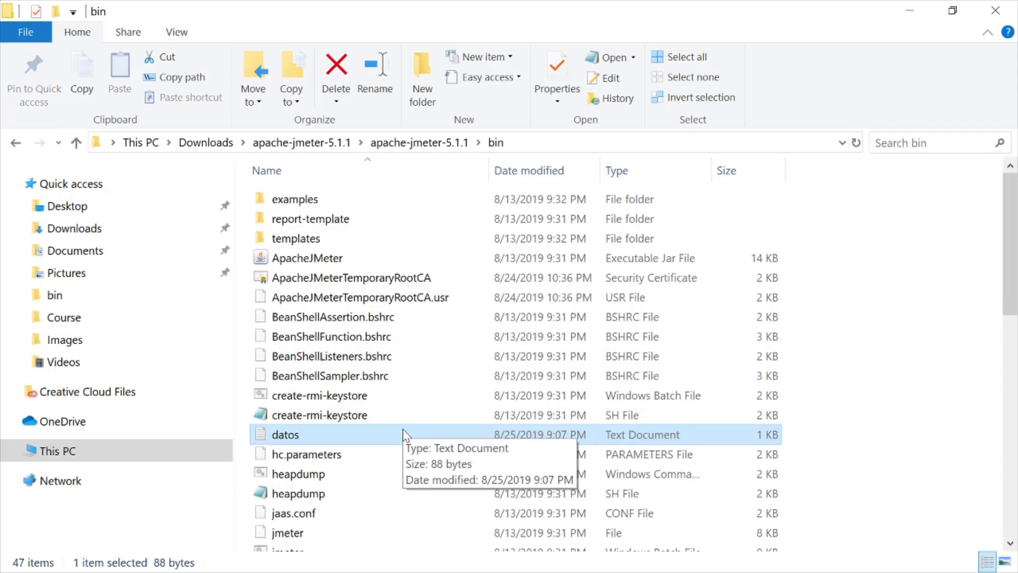
# - Reopen the datos file, highlight all three records, and switch back to JMeter
pyautogui.doubleClick(382, 435)
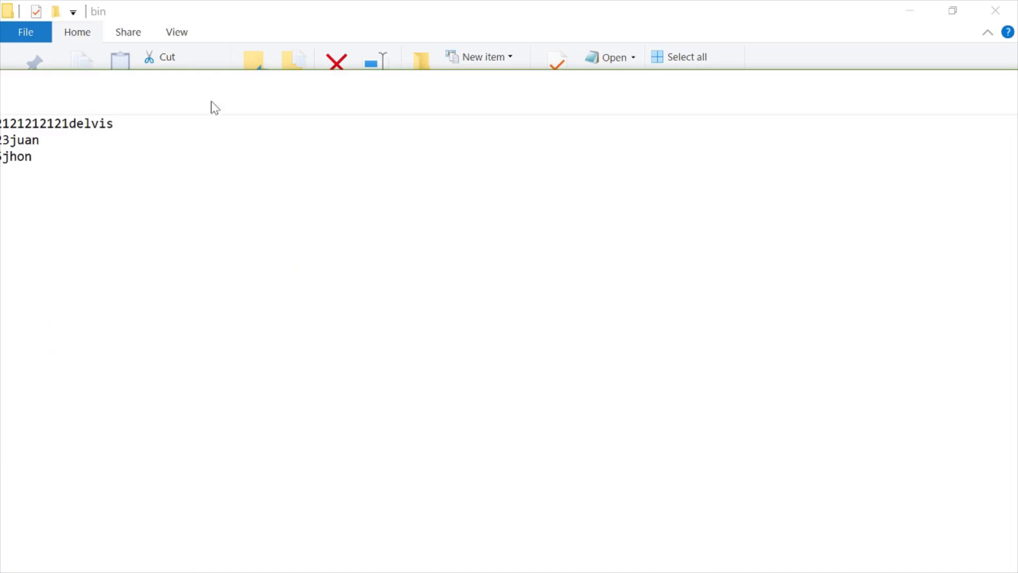
pyautogui.moveTo(183, 81); pyautogui.dragTo(4, 47)
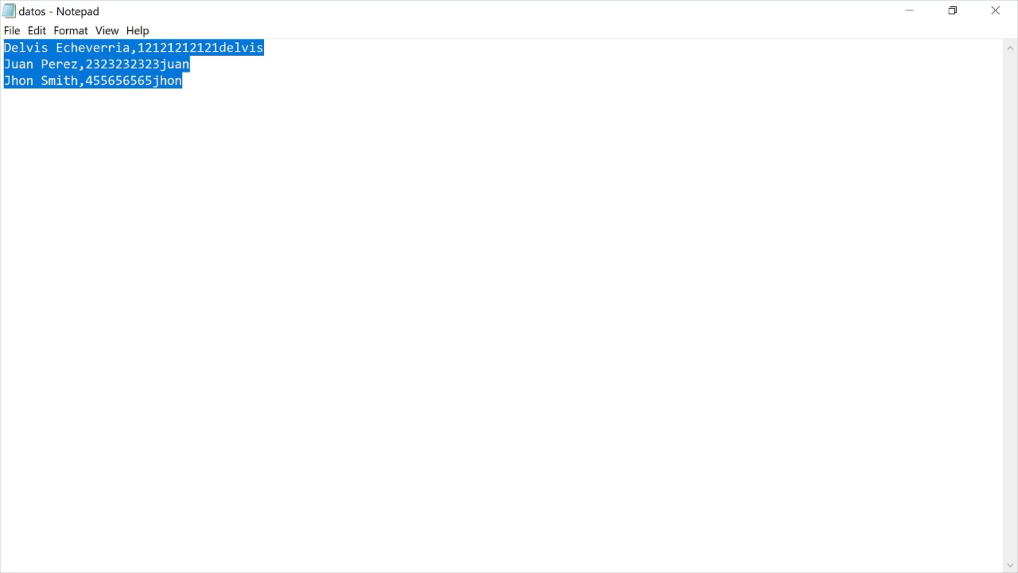
pyautogui.click(908, 10)
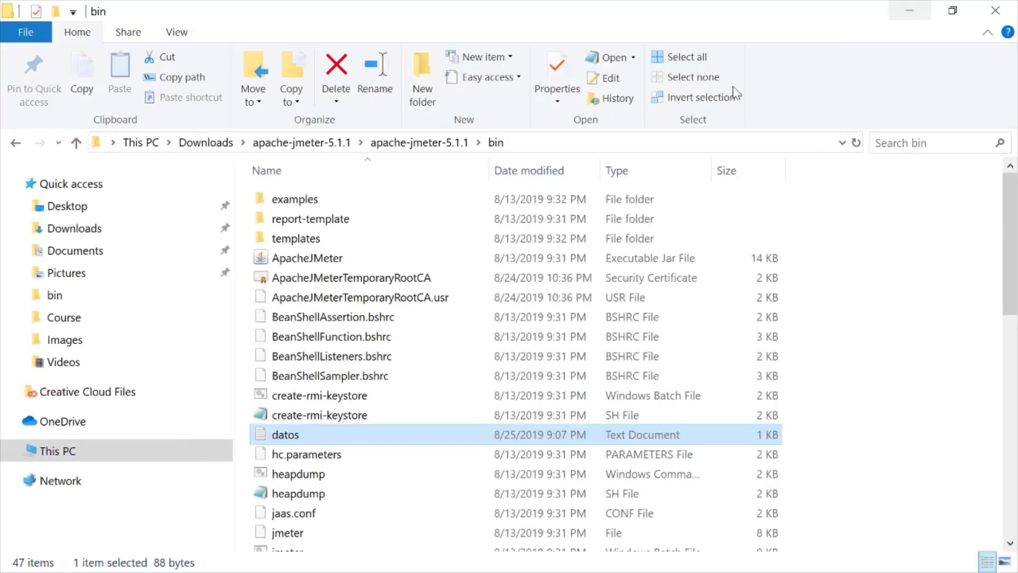
pyautogui.hotkey('alt', 'Tab')
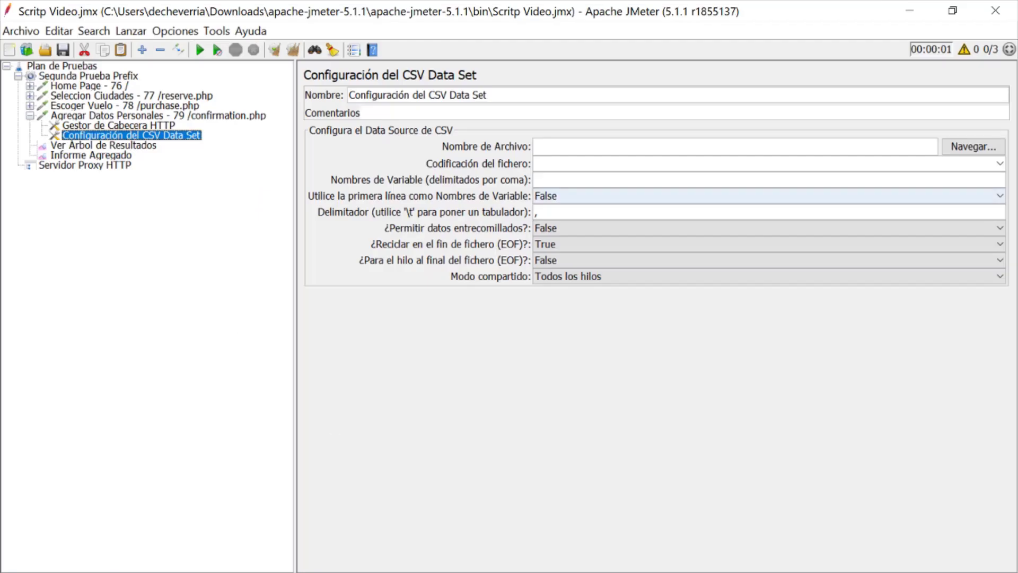
# - Review the inputName, cardType and creditCardNumber parameters of the Agregar Datos Personales request, and return to its CSV Data Set configuration
pyautogui.click(136, 115)
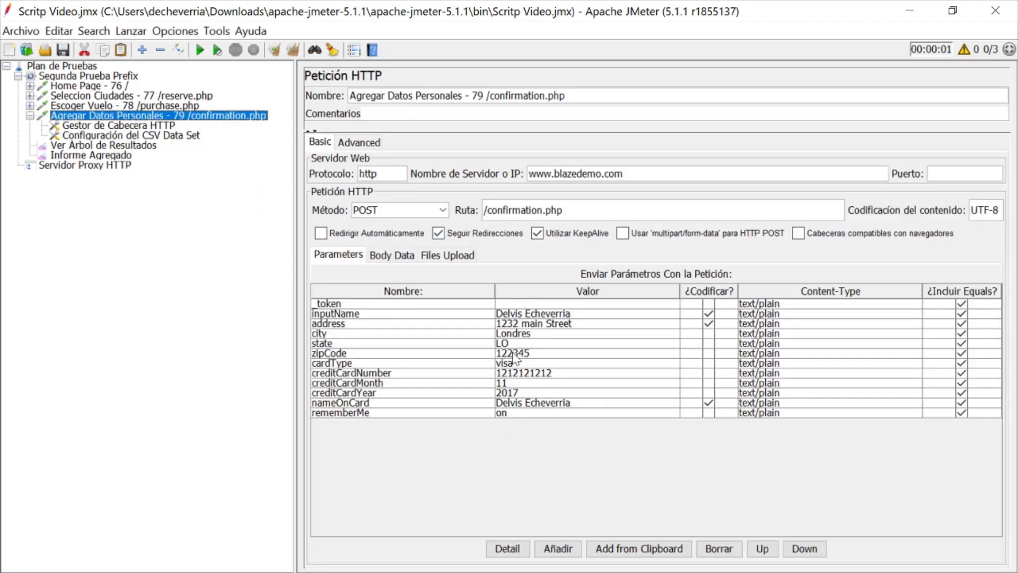
pyautogui.click(507, 316)
pyautogui.click(519, 376)
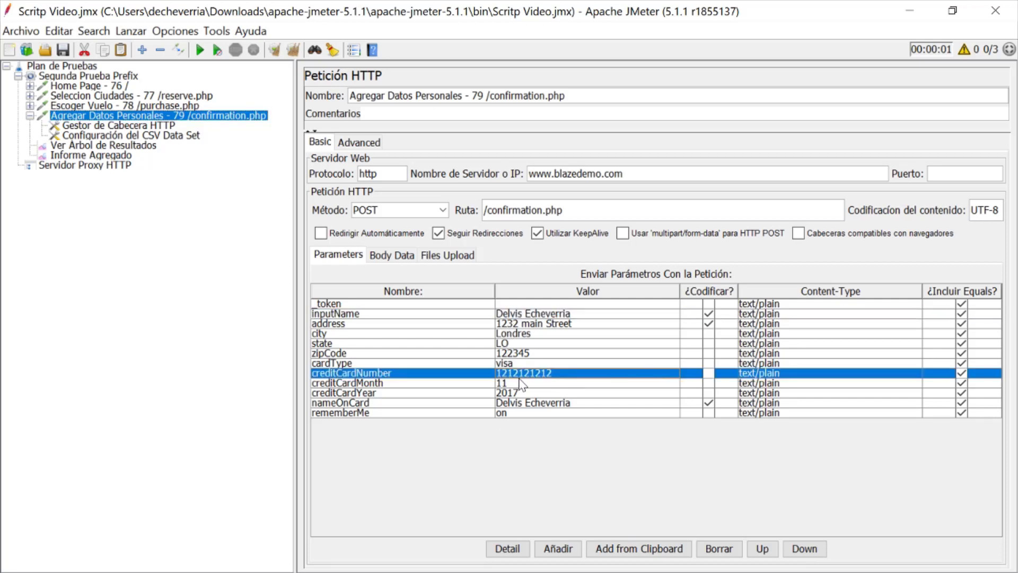
pyautogui.click(522, 365)
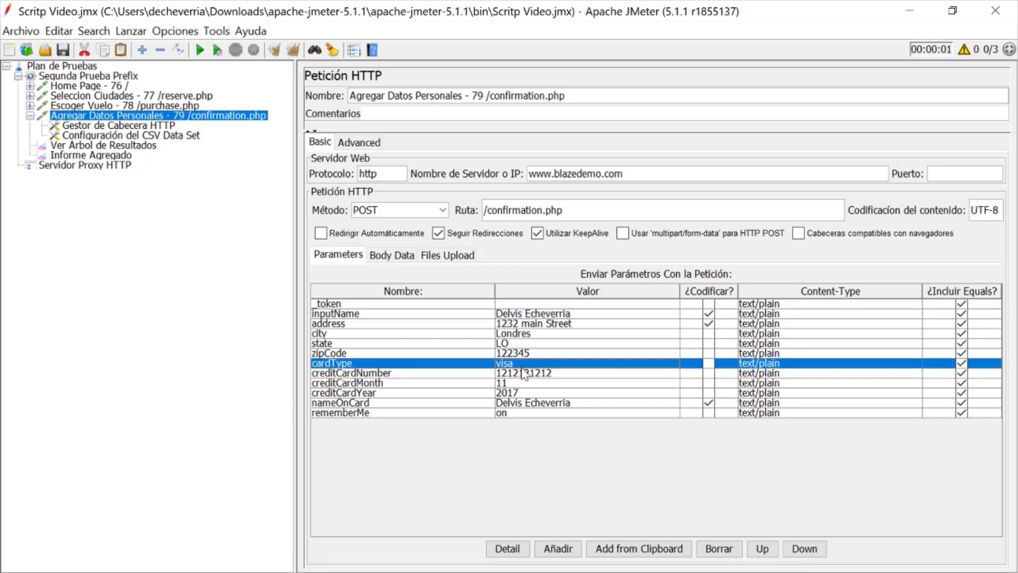
pyautogui.click(152, 136)
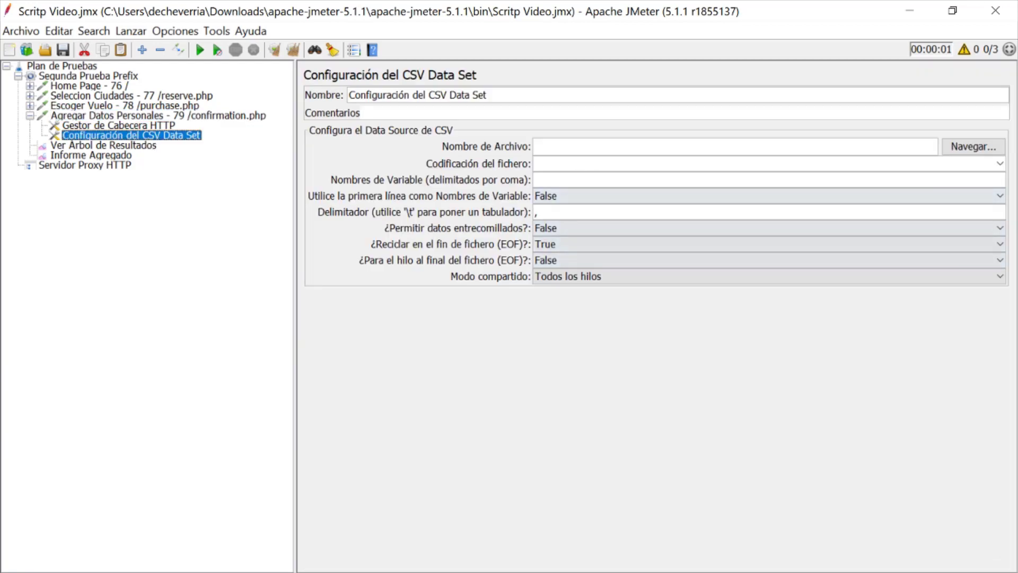
pyautogui.click(970, 153)
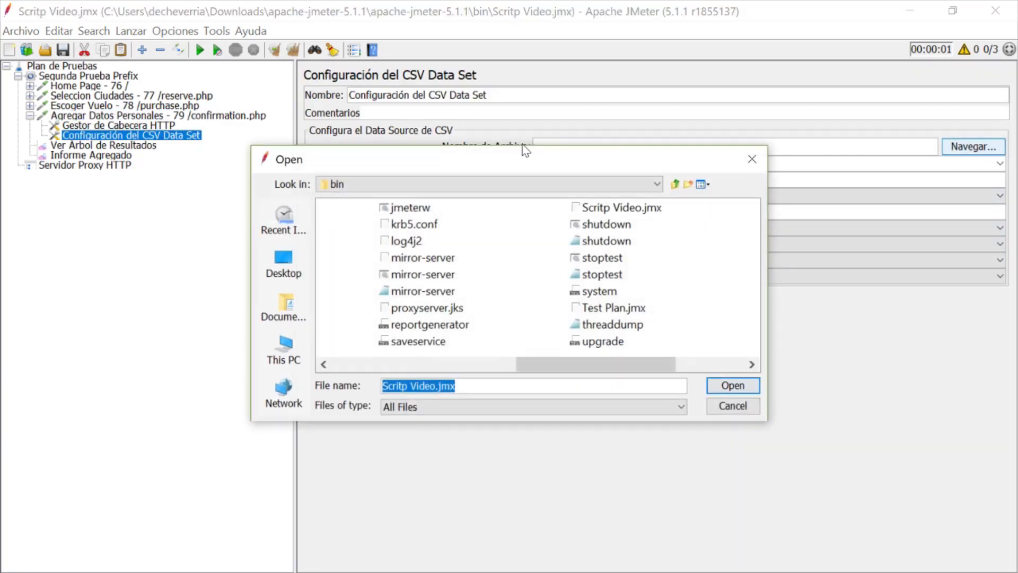
pyautogui.moveTo(518, 155); pyautogui.dragTo(504, 105)
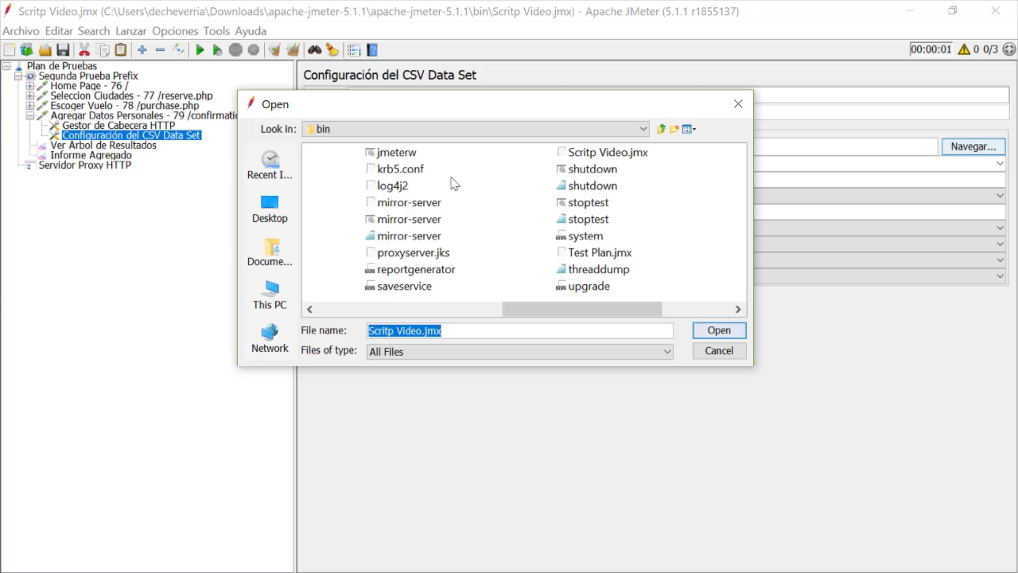
pyautogui.click(740, 95)
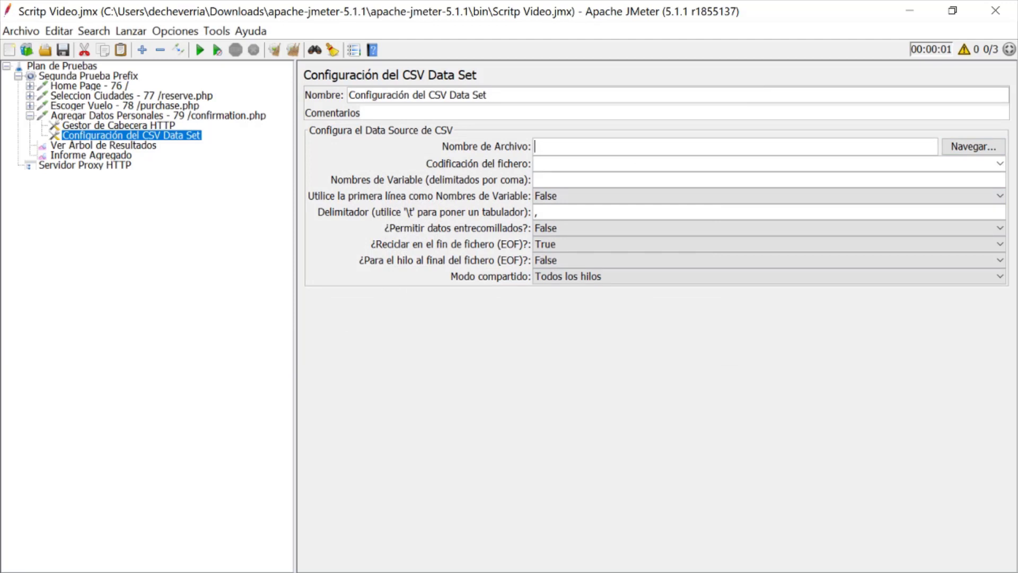
# - Set the file name of the CSV Data Set configuration to datos.txt
pyautogui.write('datos.txt')
pyautogui.hotkey('shift', 'Left')
pyautogui.hotkey('shift', 'Left')
pyautogui.hotkey('shift', 'Left')
pyautogui.hotkey('shift', 'Left')
pyautogui.hotkey('shift', 'Left')
pyautogui.hotkey('shift', 'Left')
pyautogui.hotkey('shift', 'Left')
pyautogui.hotkey('shift', 'Left')
pyautogui.hotkey('shift', 'Left')
# - Try choosing datos from the bin folder by browsing, and replace the resulting full path with datos.txt
pyautogui.click(972, 149)
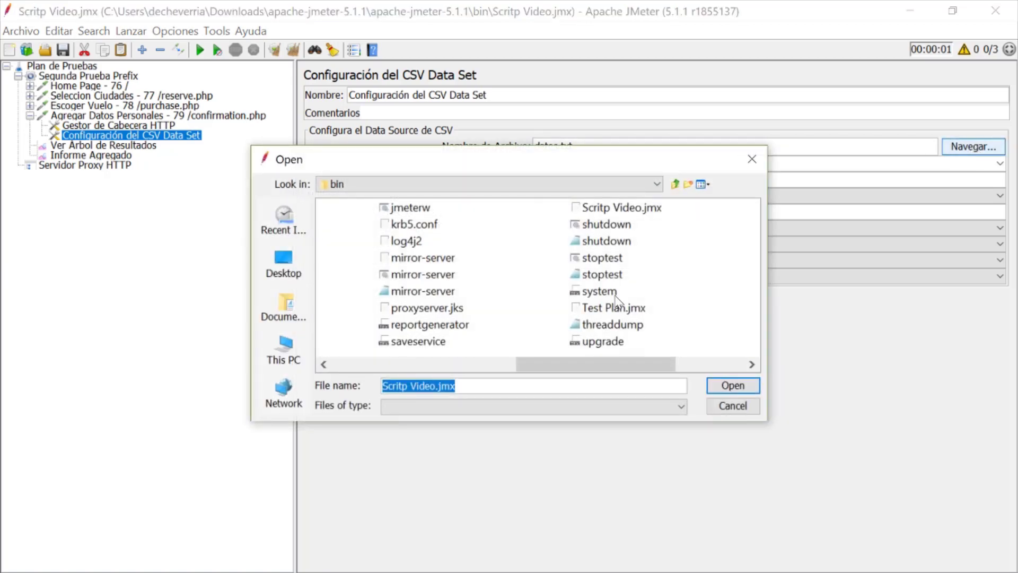
pyautogui.write('datos')
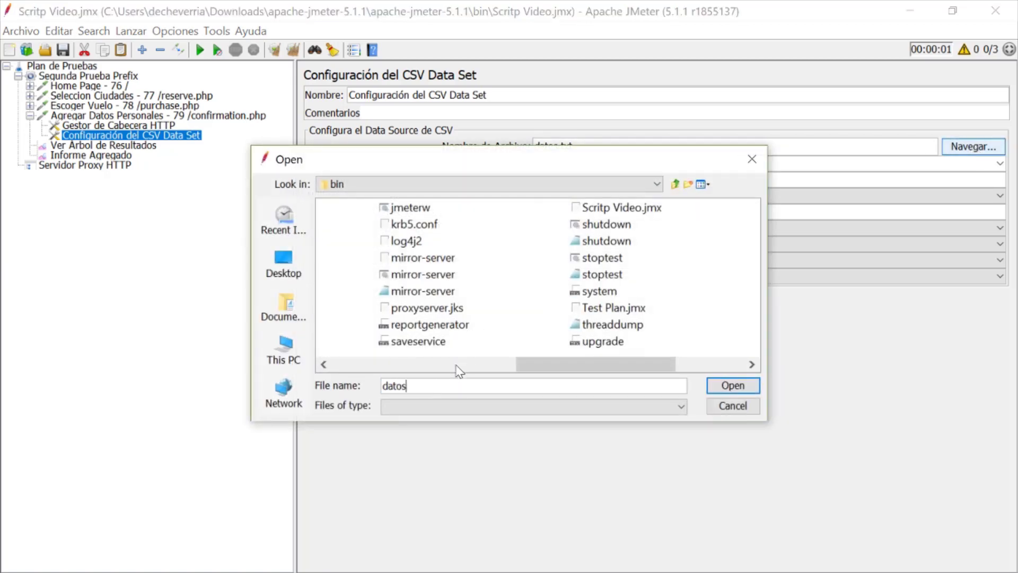
pyautogui.click(726, 383)
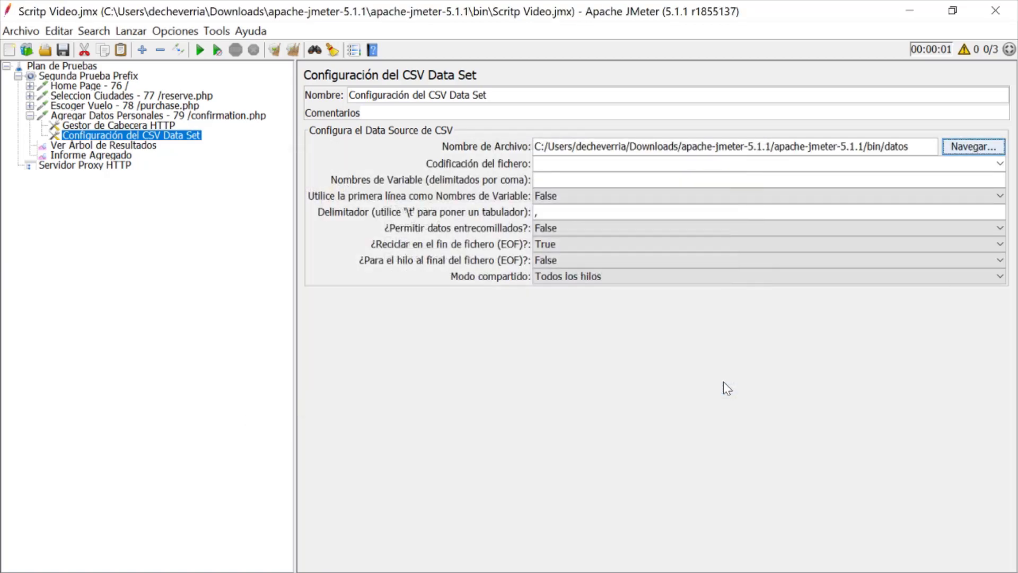
pyautogui.moveTo(535, 147); pyautogui.dragTo(486, 140)
pyautogui.write('datos.txt')
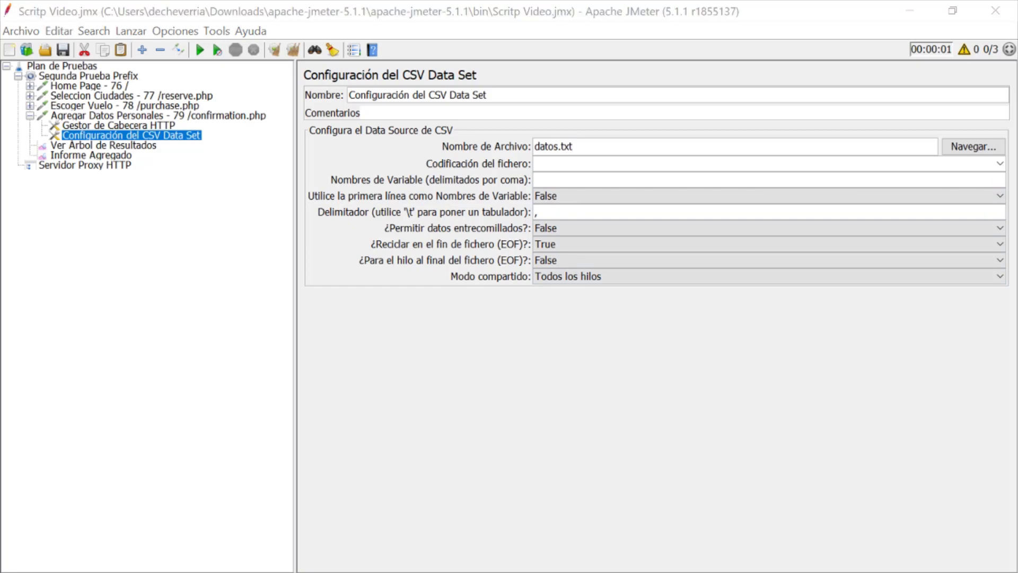
# - Consult the first record of the datos file in Notepad, and set the CSV variable names to nombre,card
pyautogui.hotkey('alt', 'Tab')
pyautogui.doubleClick(283, 11)
pyautogui.click(153, 92)
pyautogui.click(175, 109)
pyautogui.moveTo(92, 109); pyautogui.dragTo(345, 109)
pyautogui.moveTo(448, 75); pyautogui.dragTo(701, 220)
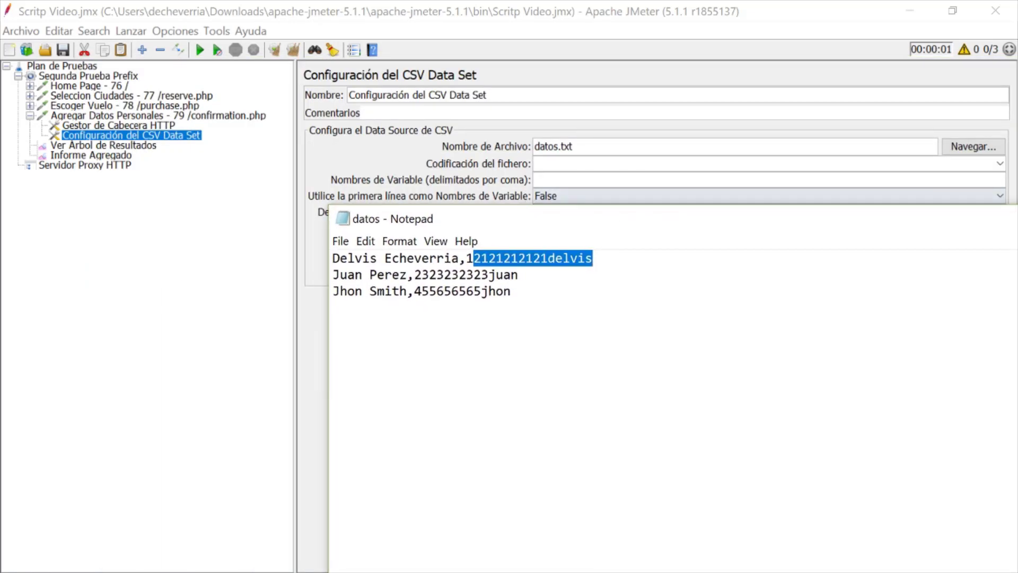
pyautogui.click(584, 180)
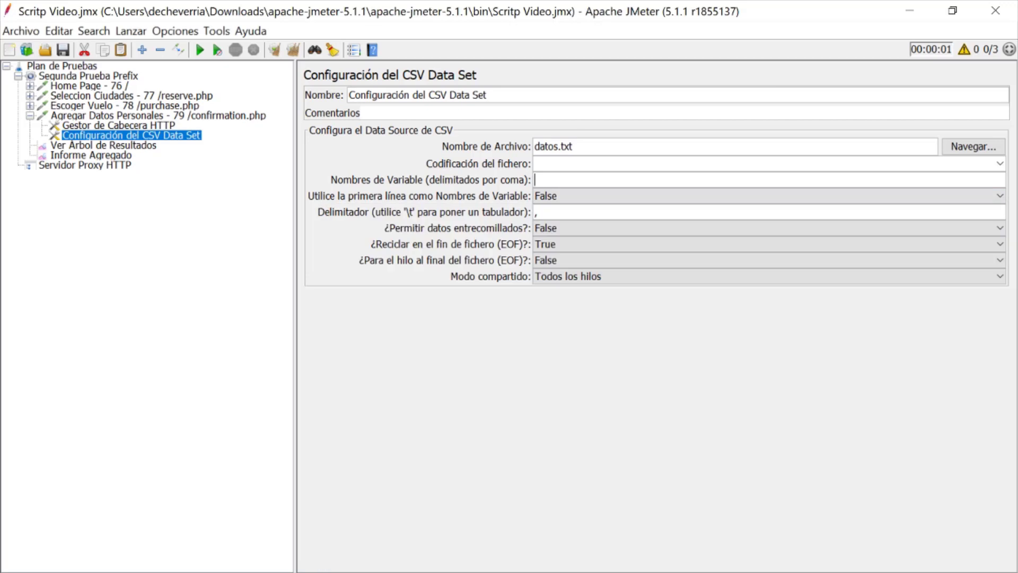
pyautogui.write('nombre,card')
# - Compare the CSV variable names with the two fields of the first datos record, placing Notepad below the variable names field
pyautogui.hotkey('alt', 'Tab')
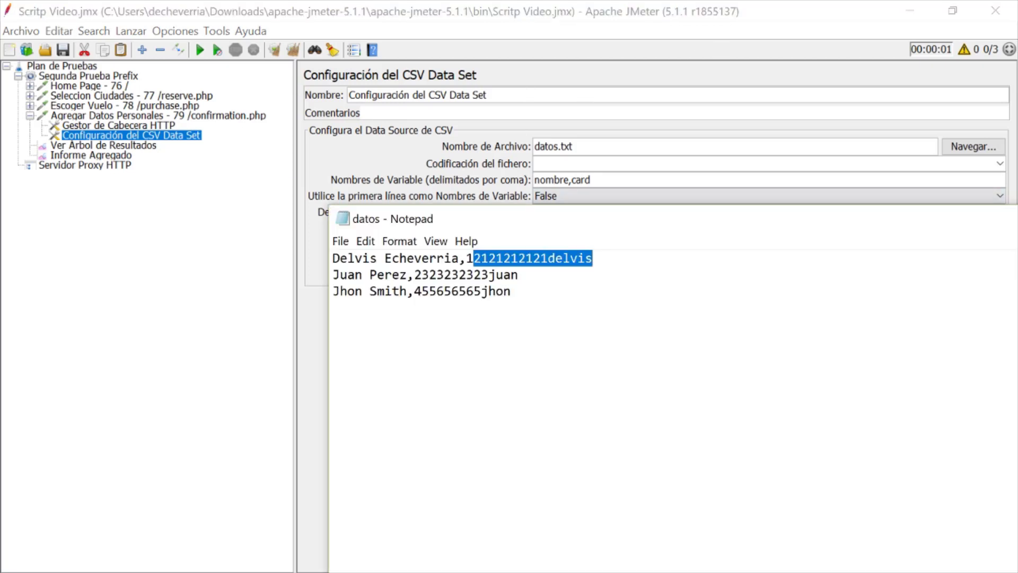
pyautogui.hotkey('alt', 'Tab')
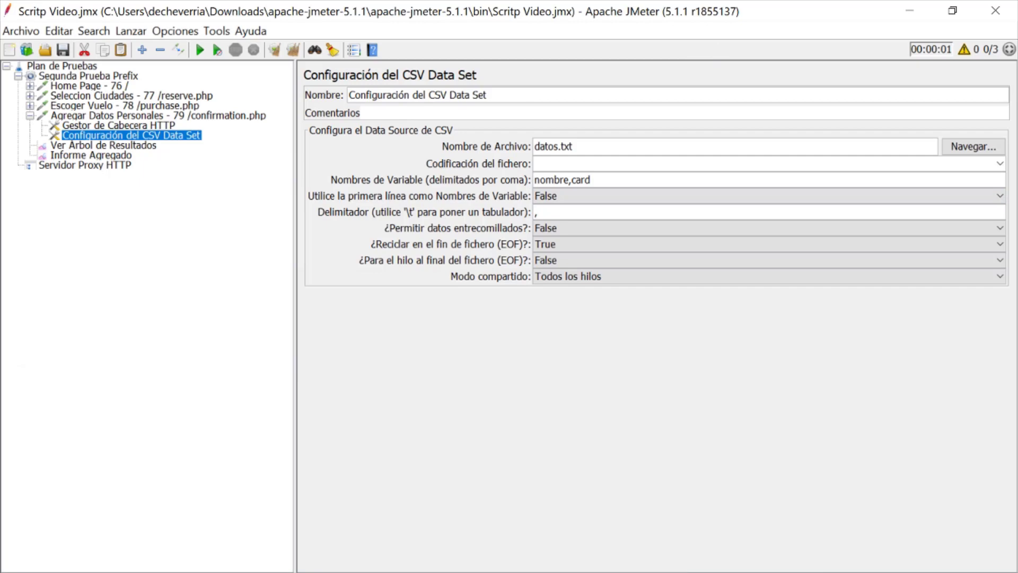
pyautogui.hotkey('alt', 'Tab')
pyautogui.moveTo(462, 220); pyautogui.dragTo(515, 241)
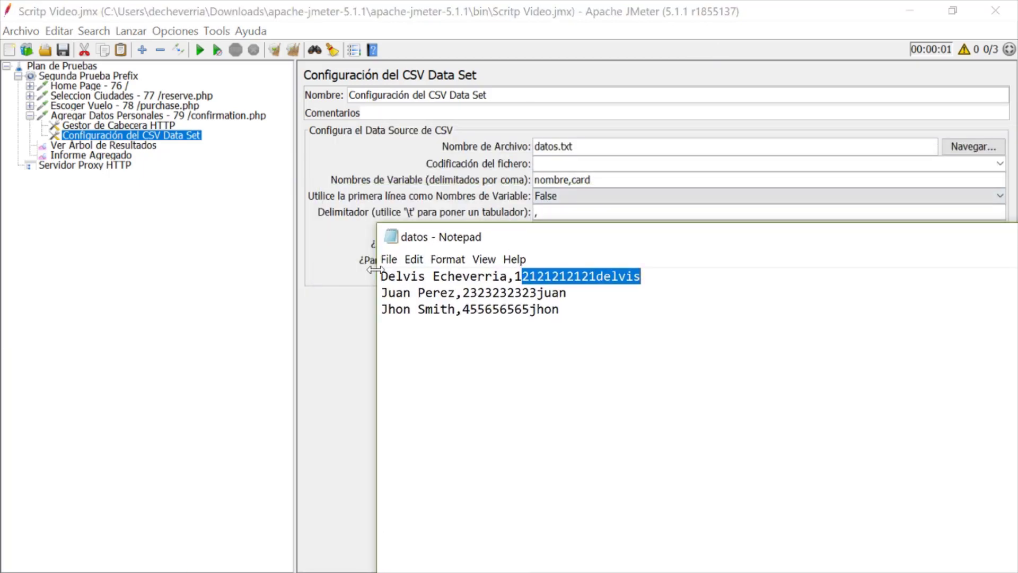
pyautogui.moveTo(382, 276); pyautogui.dragTo(641, 276)
pyautogui.moveTo(677, 248); pyautogui.dragTo(589, 286)
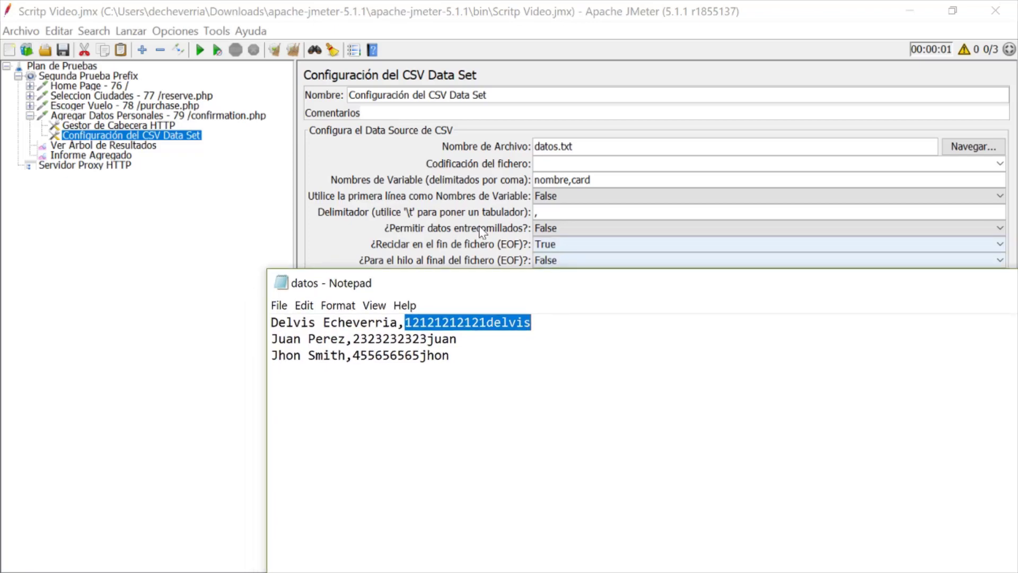
# - Review the address, city and state parameters of Agregar Datos Personales, and return to the CSV Data Set configuration
pyautogui.click(236, 116)
pyautogui.click(540, 324)
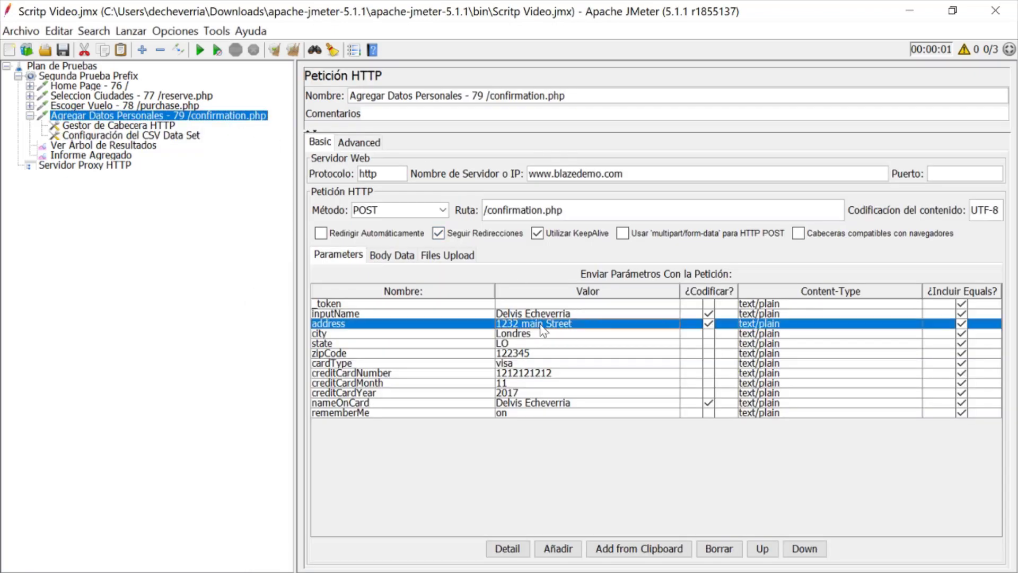
pyautogui.click(537, 334)
pyautogui.click(536, 345)
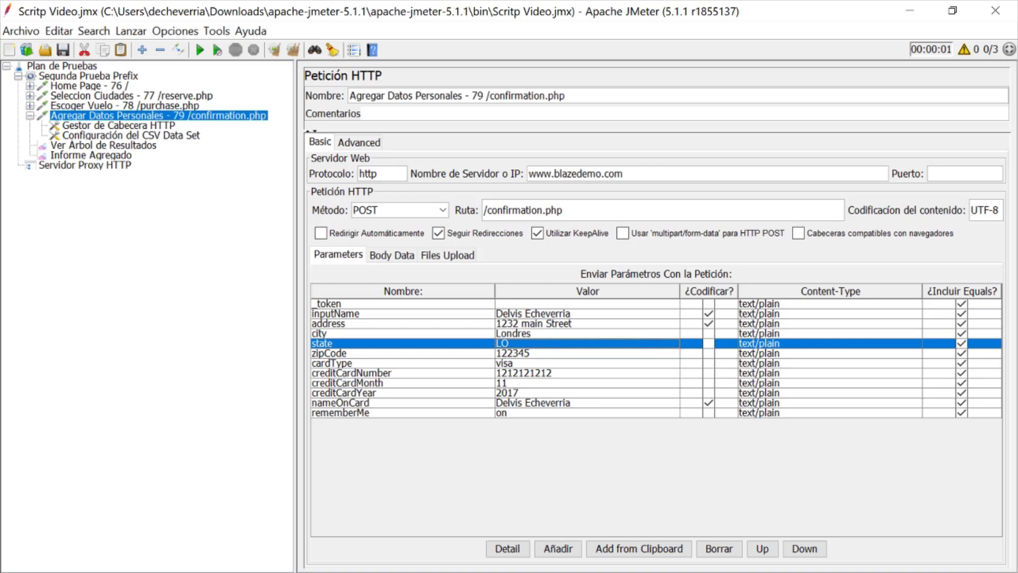
pyautogui.click(151, 136)
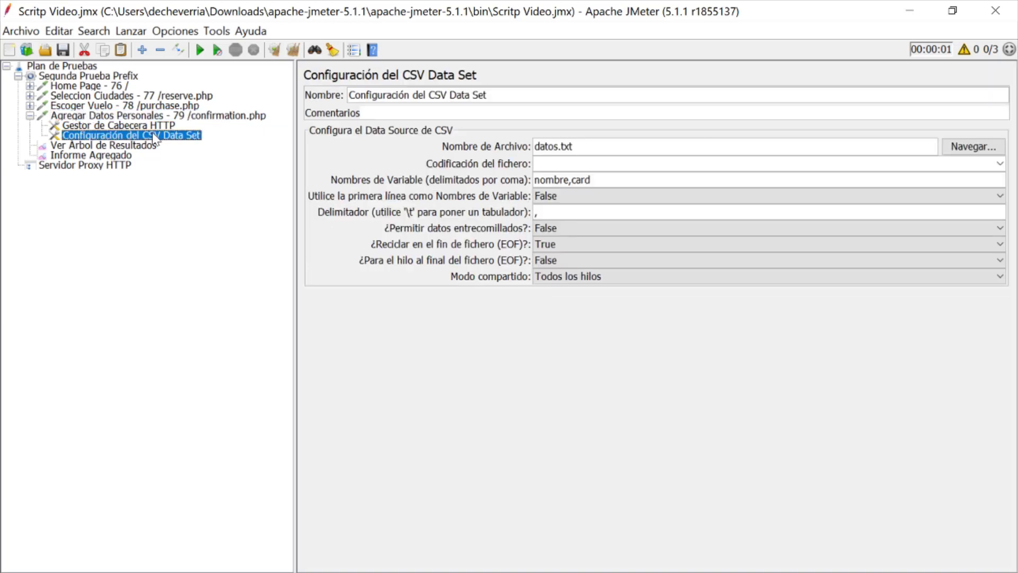
# - Try appending ",street,city........" to the CSV variable names as an example, and remove it again
pyautogui.click(645, 200)
pyautogui.click(645, 225)
pyautogui.write('street,city........')
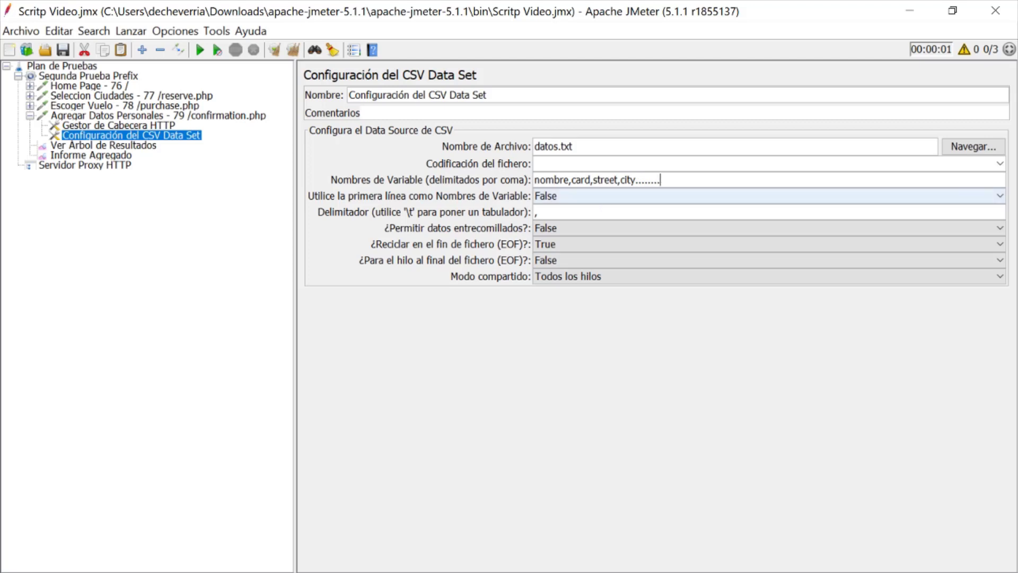
pyautogui.moveTo(590, 180); pyautogui.dragTo(661, 180)
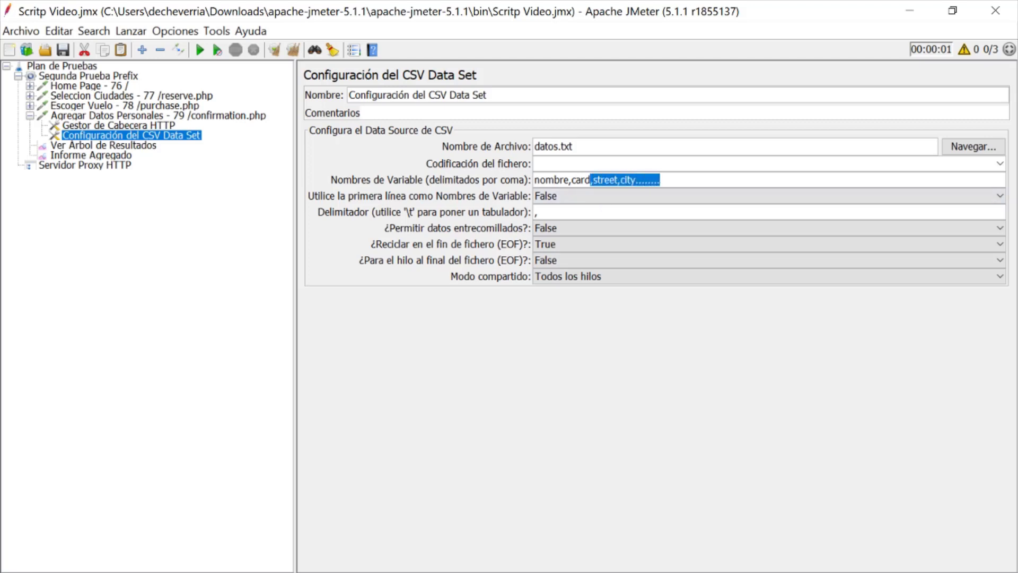
pyautogui.press('BackSpace')
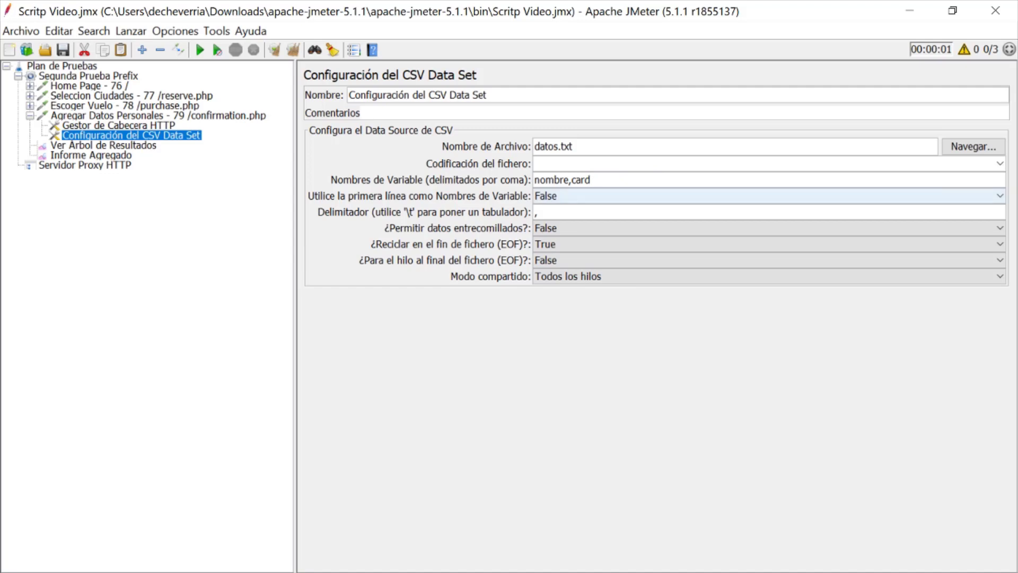
# - In the datos file, try adding a comma for another field after the first record, and remove it again
pyautogui.hotkey('alt', 'Tab')
pyautogui.hotkey('alt', 'Tab')
pyautogui.hotkey('alt', 'Tab')
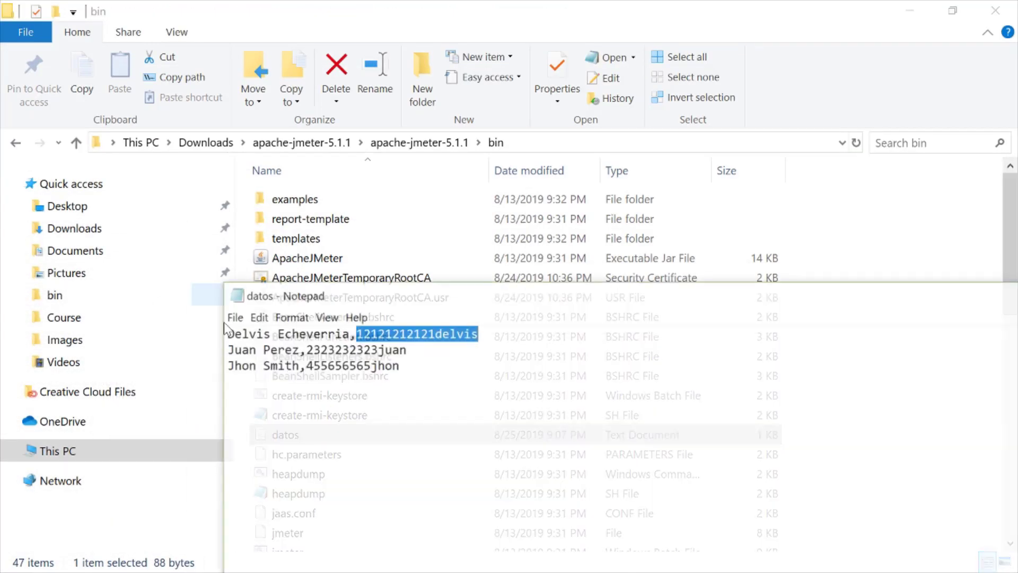
pyautogui.press('super+Up')
pyautogui.click(264, 48)
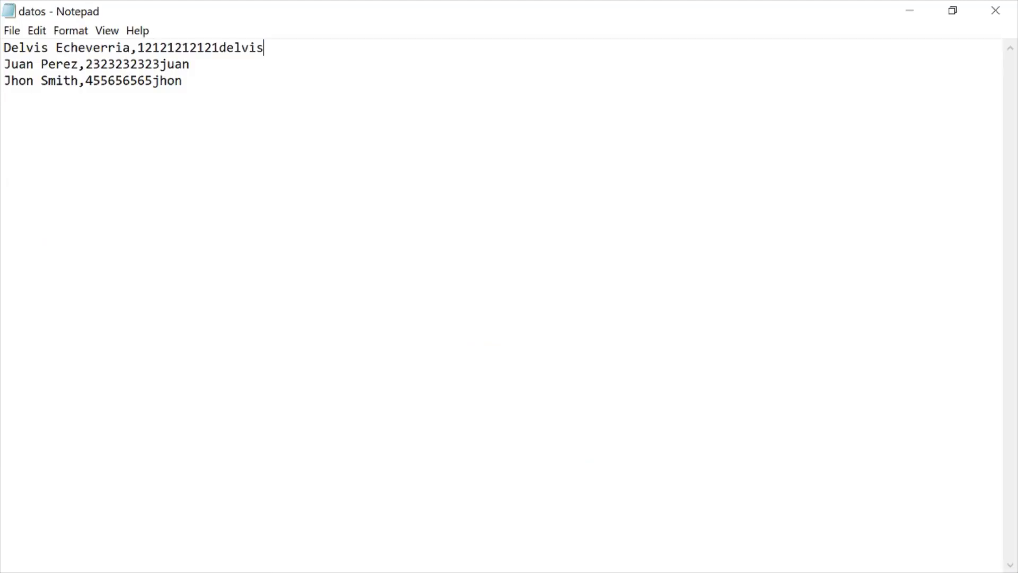
pyautogui.write(',')
pyautogui.press('BackSpace')
pyautogui.press('BackSpace')
pyautogui.moveTo(4, 48); pyautogui.dragTo(182, 81)
pyautogui.click(182, 81)
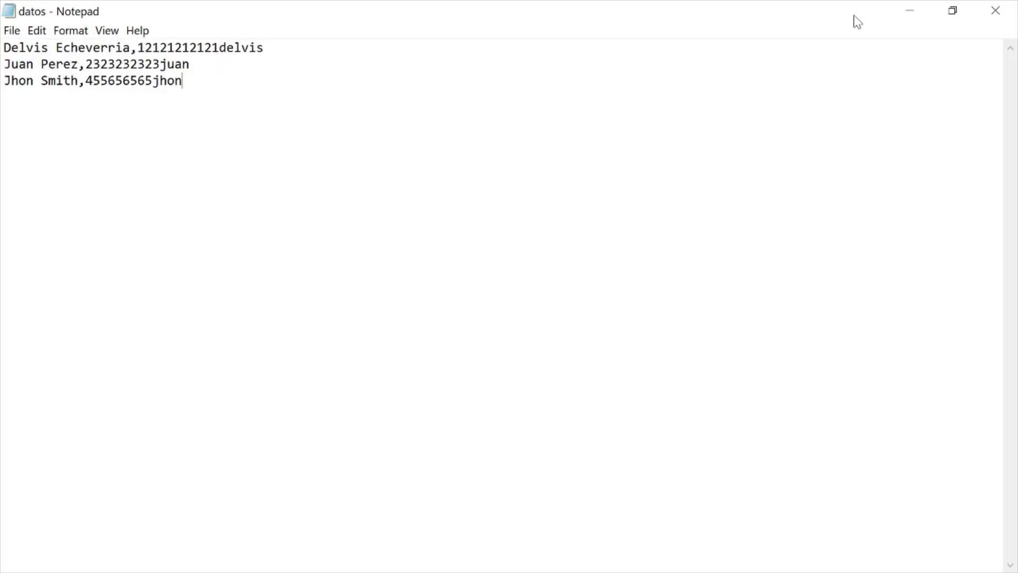
# - Close the datos file with its changes saved, and switch back to JMeter
pyautogui.click(997, 11)
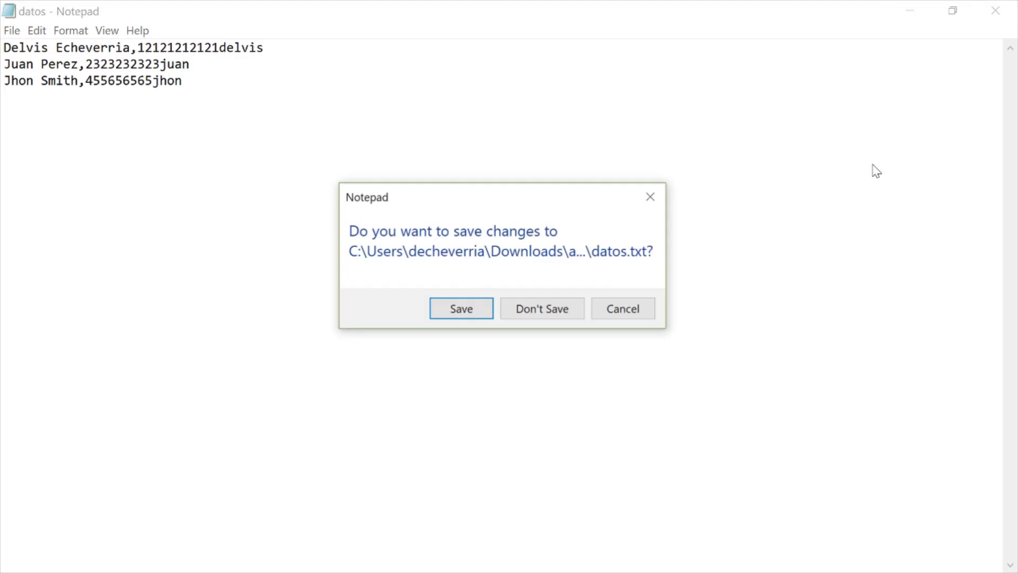
pyautogui.click(461, 309)
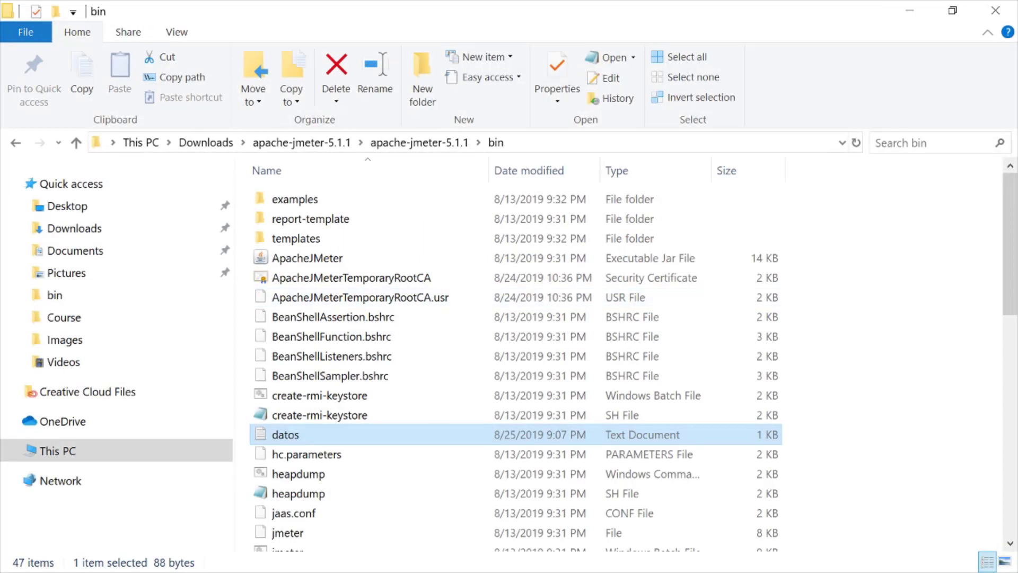
pyautogui.hotkey('alt', 'Tab')
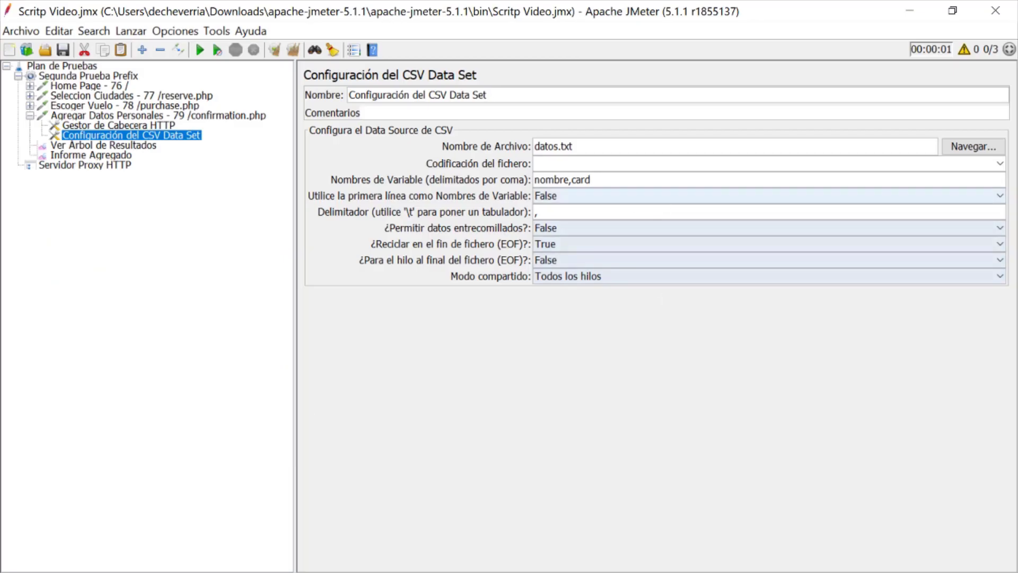
# - Highlight the variable names nombre,card in the CSV Data Set configuration
pyautogui.hotkey('shift', 'Left')
pyautogui.hotkey('shift', 'Left')
pyautogui.hotkey('shift', 'Left')
pyautogui.hotkey('shift', 'Left')
pyautogui.hotkey('shift', 'Left')
pyautogui.hotkey('shift', 'Left')
pyautogui.hotkey('shift', 'Left')
pyautogui.hotkey('shift', 'Left')
pyautogui.hotkey('shift', 'Left')
pyautogui.hotkey('shift', 'Left')
pyautogui.hotkey('shift', 'Left')
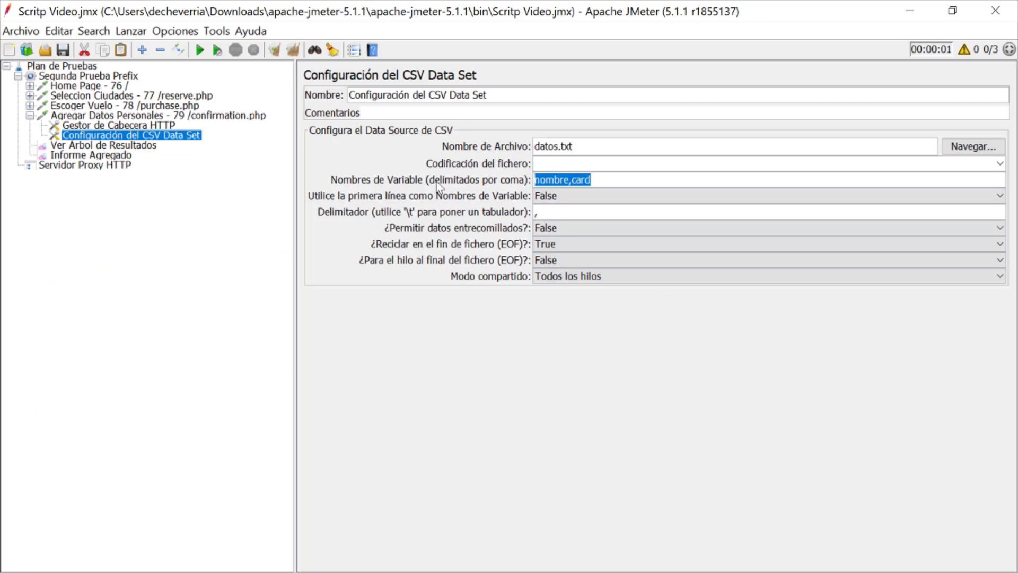
# - In the Agregar Datos Personales request, set the value of the inputName parameter to ${nombre}
pyautogui.click(157, 117)
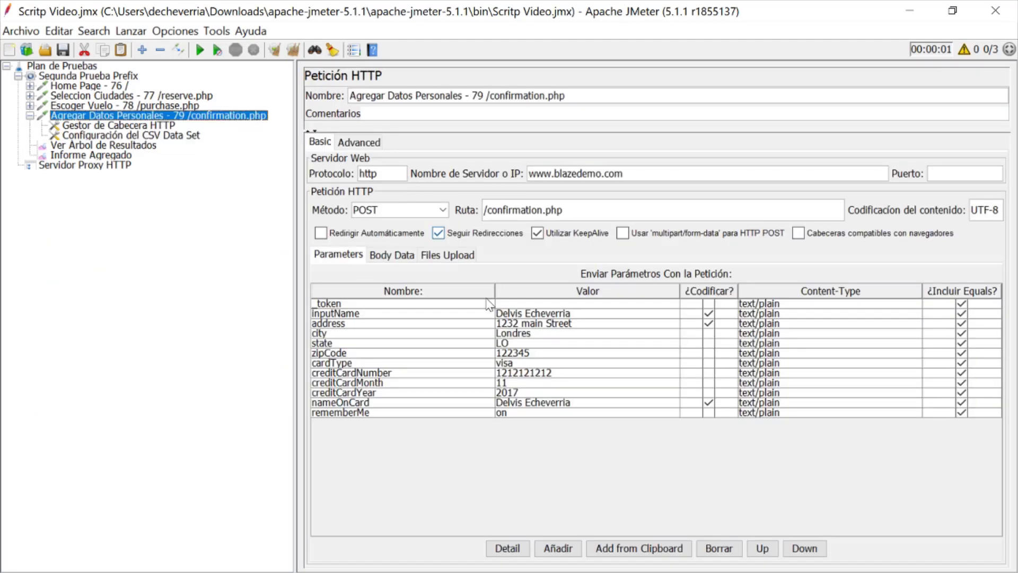
pyautogui.click(523, 316)
pyautogui.click(524, 317)
pyautogui.hotkey('ctrl', 'shift', 'Left')
pyautogui.hotkey('ctrl', 'shift', 'Left')
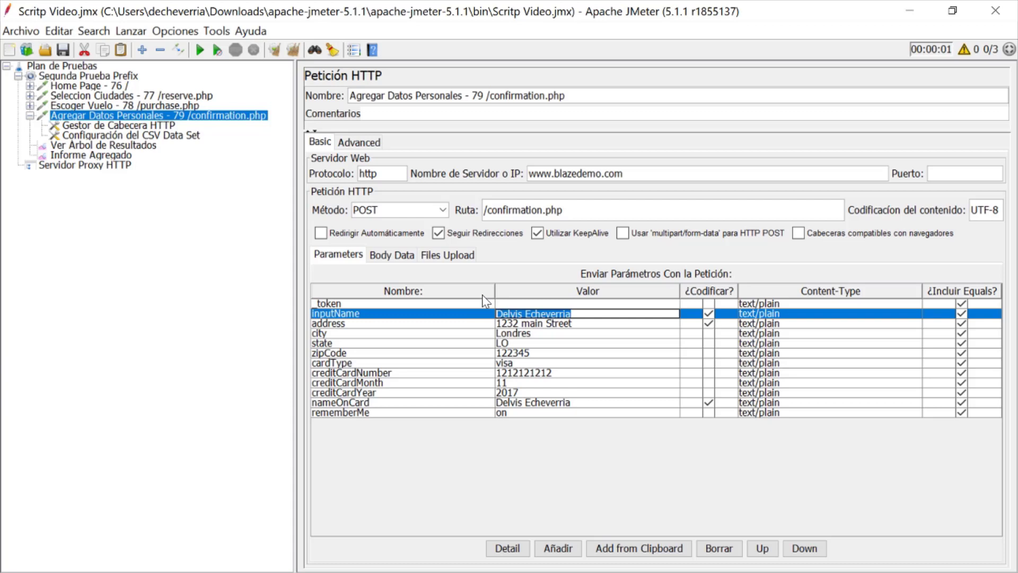
pyautogui.write('nombre')
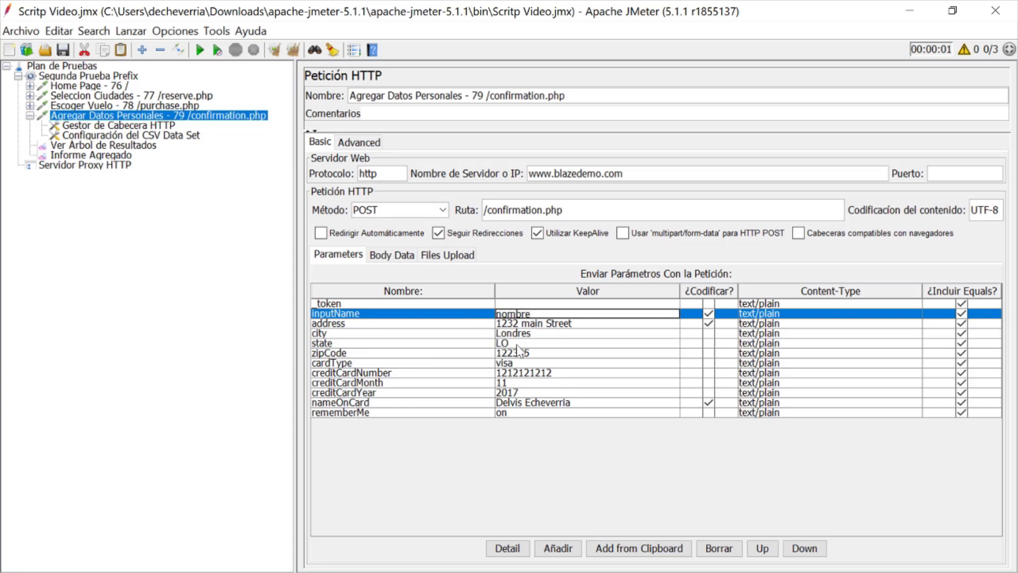
pyautogui.write('${}')
pyautogui.press('BackSpace')
pyautogui.write('}')
pyautogui.hotkey('shift', 'Left')
pyautogui.hotkey('shift', 'Left')
pyautogui.hotkey('shift', 'Left')
pyautogui.hotkey('shift', 'Left')
pyautogui.hotkey('shift', 'Left')
pyautogui.hotkey('shift', 'Left')
pyautogui.hotkey('shift', 'Left')
pyautogui.hotkey('shift', 'Left')
pyautogui.hotkey('shift', 'Left')
pyautogui.click(561, 325)
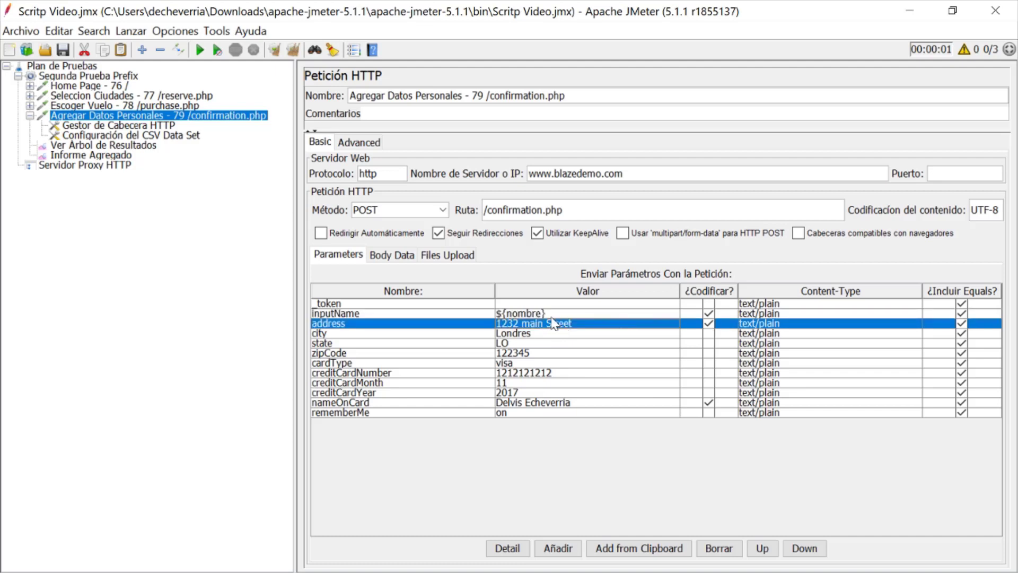
# - Compare the inputName value with the nombre variable and the datos.txt file name in the CSV Data Set configuration
pyautogui.click(514, 314)
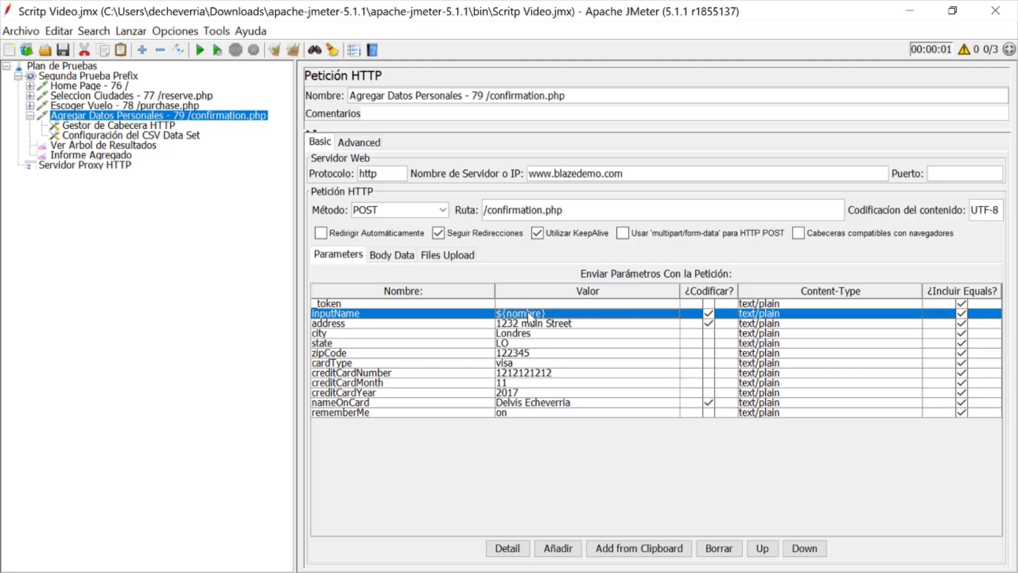
pyautogui.click(155, 136)
pyautogui.moveTo(572, 180); pyautogui.dragTo(535, 180)
pyautogui.moveTo(572, 146); pyautogui.dragTo(535, 147)
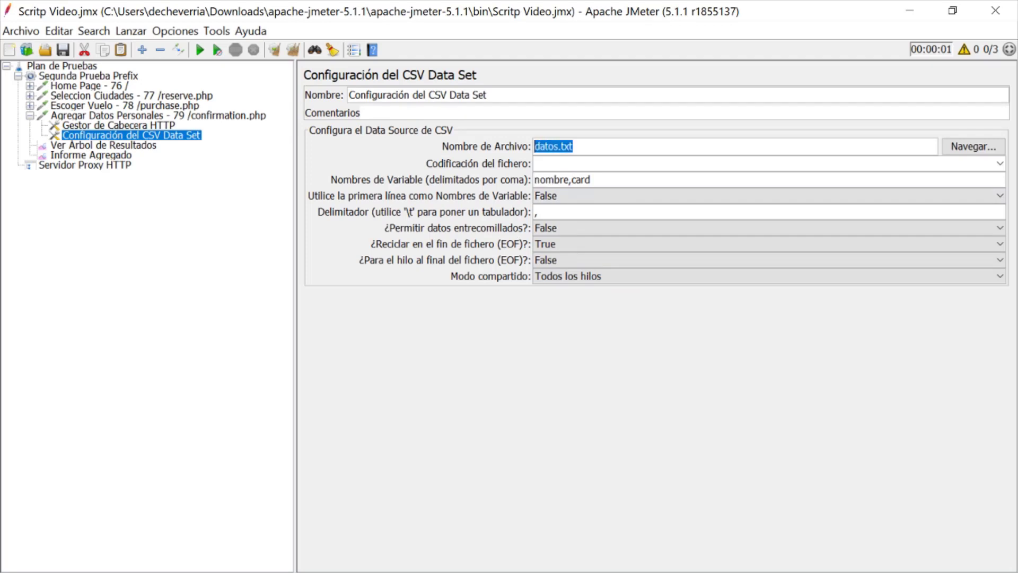
# - Set the creditCardNumber parameter of Agregar Datos Personales to ${card}, copying the variable name card from the CSV Data Set configuration
pyautogui.click(192, 116)
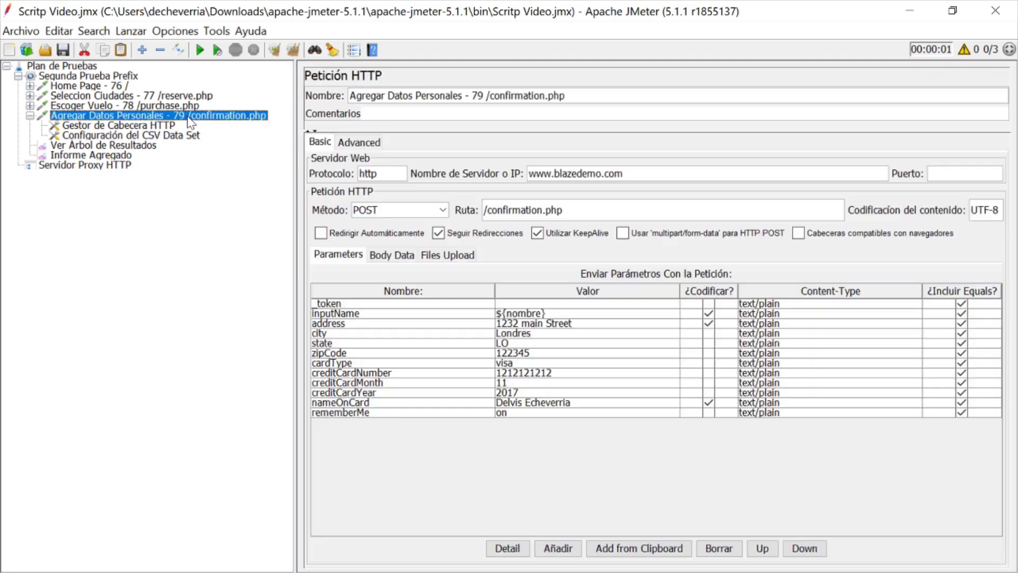
pyautogui.click(542, 371)
pyautogui.doubleClick(544, 373)
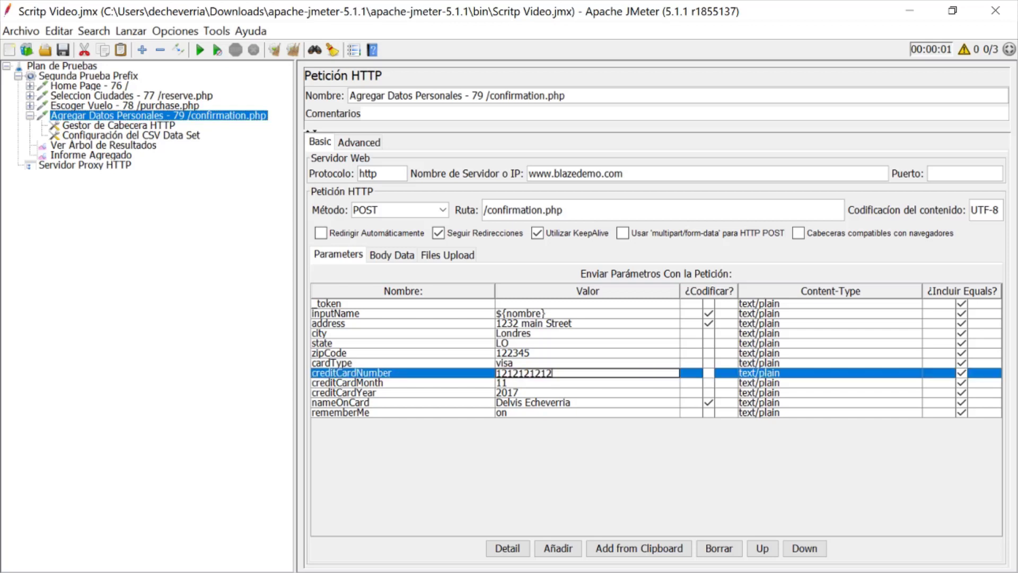
pyautogui.doubleClick(544, 372)
pyautogui.write('${}')
pyautogui.click(132, 136)
pyautogui.doubleClick(580, 180)
pyautogui.hotkey('ctrl', 'c')
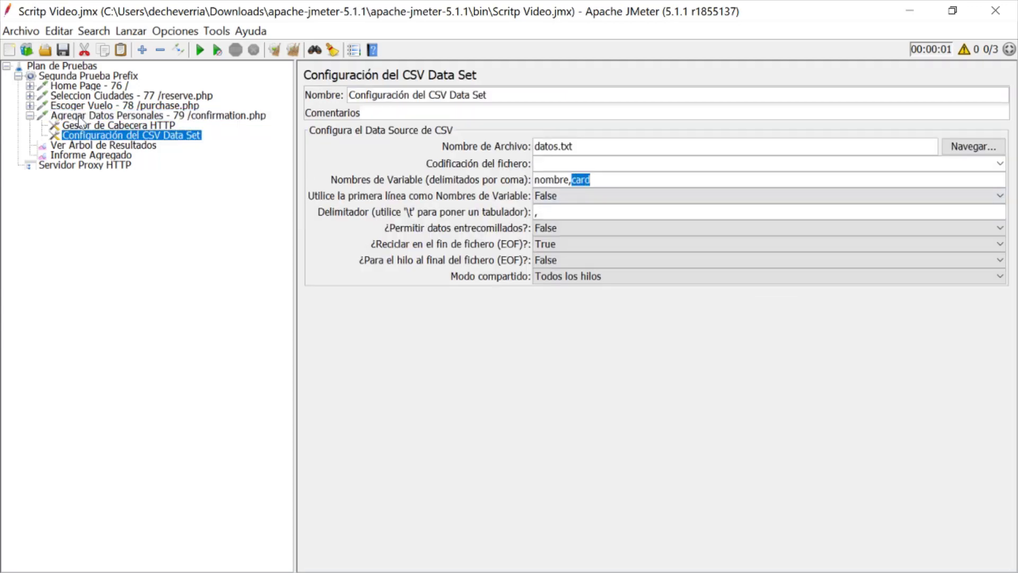
pyautogui.click(127, 116)
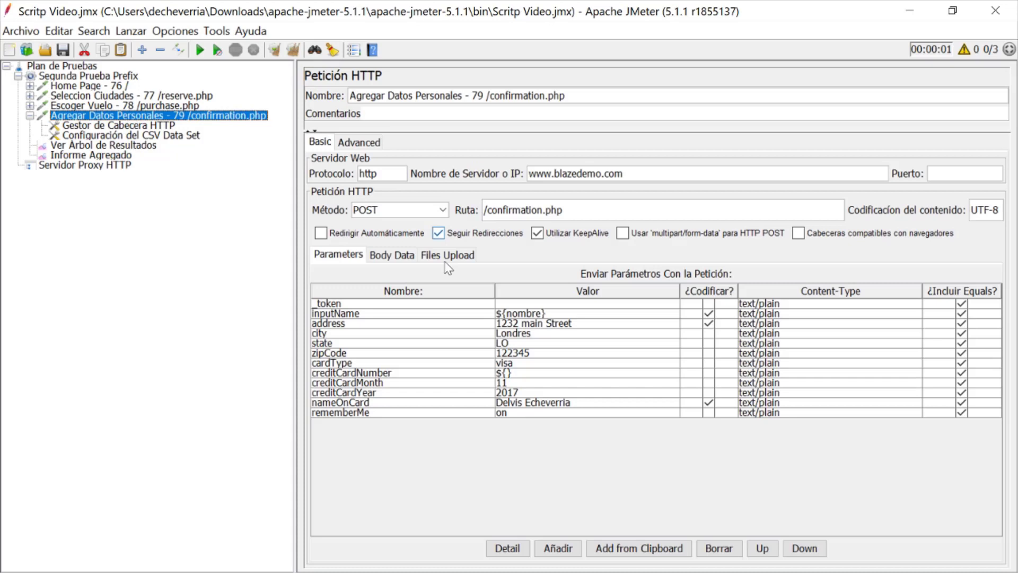
pyautogui.doubleClick(506, 372)
pyautogui.hotkey('ctrl', 'v')
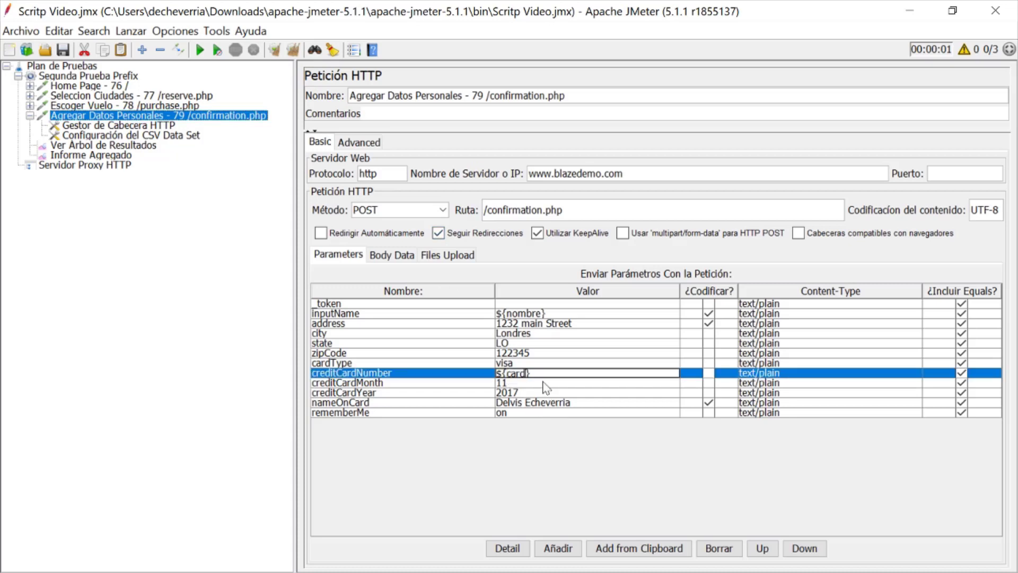
pyautogui.click(530, 324)
# - Review the request parameters from city through creditCardNumber in Agregar Datos Personales
pyautogui.click(534, 334)
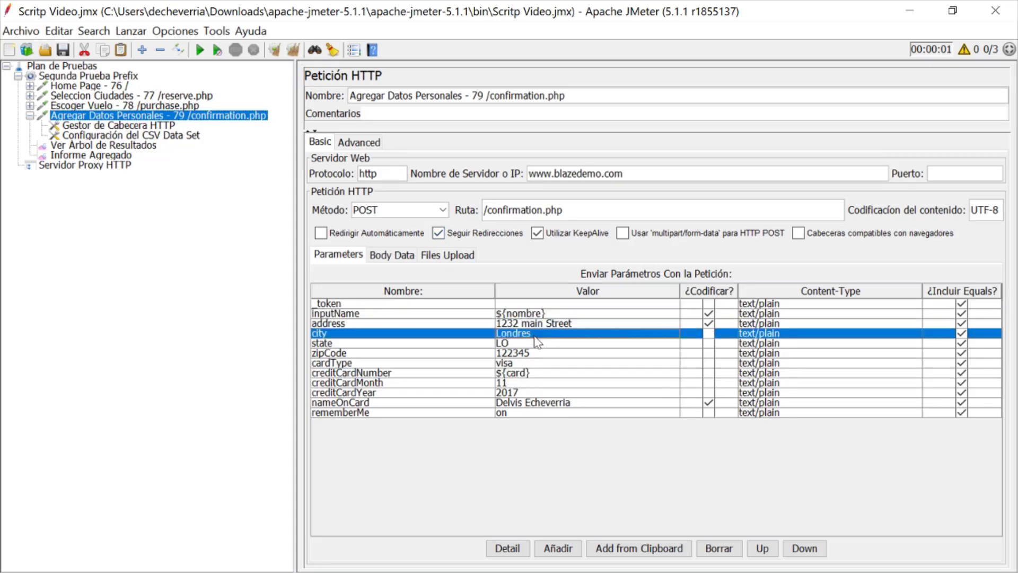
pyautogui.click(537, 343)
pyautogui.click(538, 354)
pyautogui.click(540, 363)
pyautogui.click(540, 373)
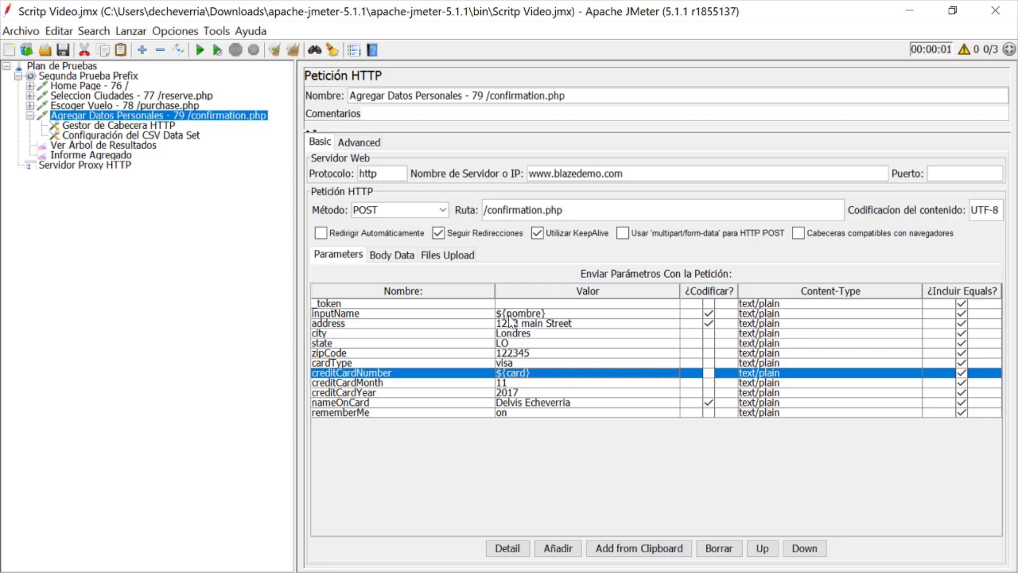
# - Collapse the Agregar Datos Personales node and review the Segunda Prueba Prefix thread group and its requests
pyautogui.click(30, 116)
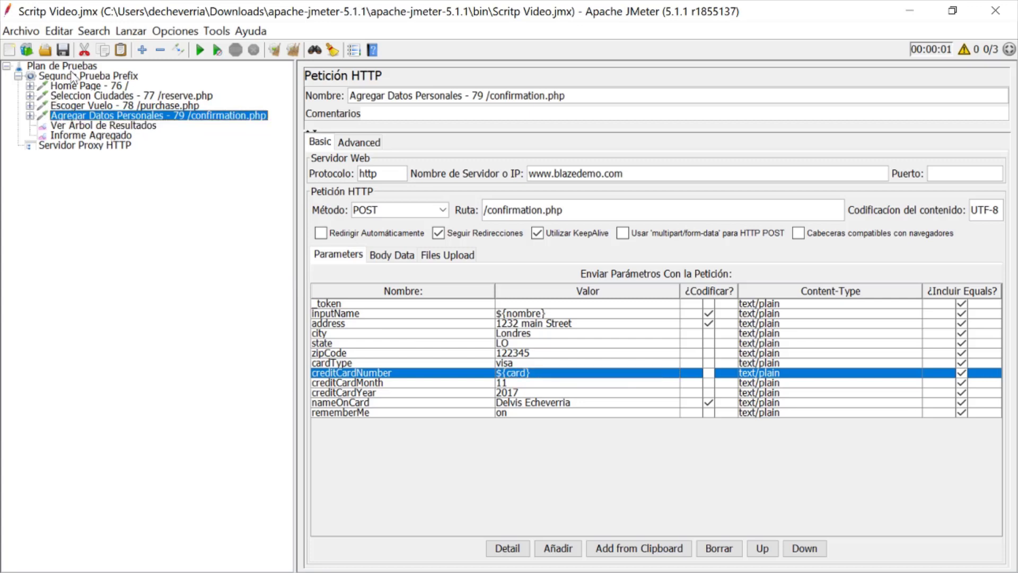
pyautogui.click(74, 76)
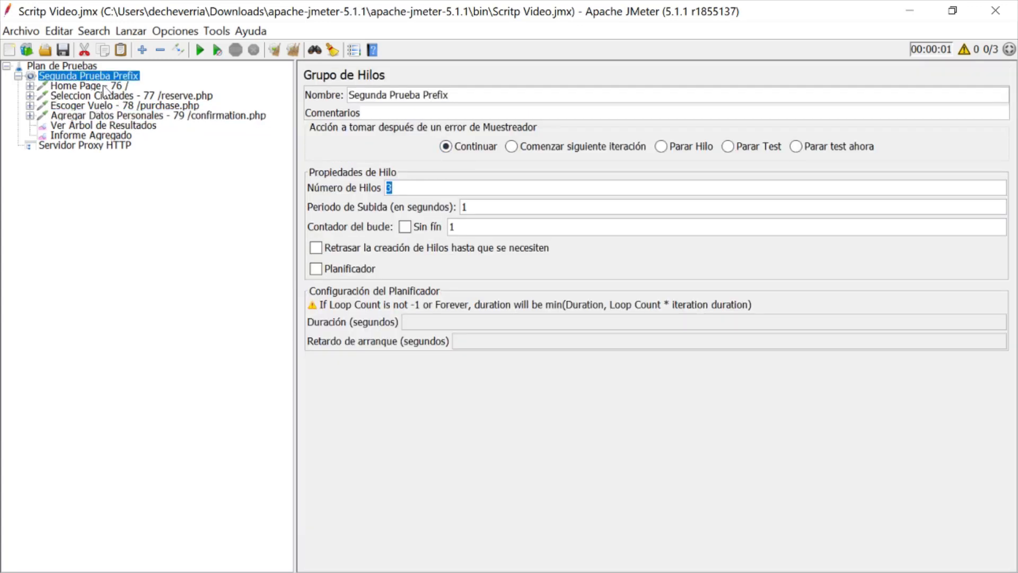
pyautogui.click(106, 96)
pyautogui.click(128, 116)
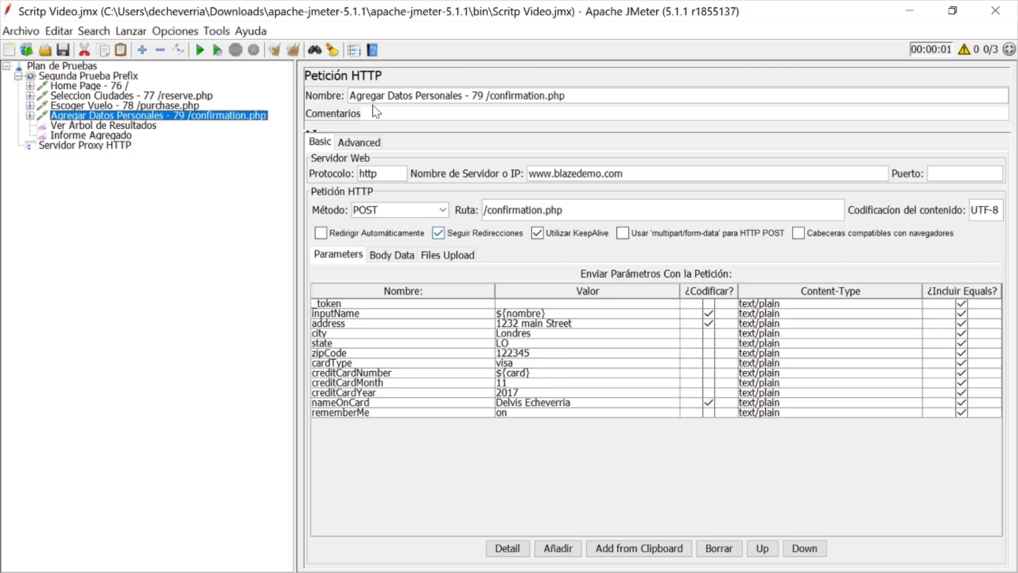
# - Clear all previous results and run the test plan, showing its samples in Ver Árbol de Resultados
pyautogui.click(294, 50)
pyautogui.click(200, 50)
pyautogui.click(130, 126)
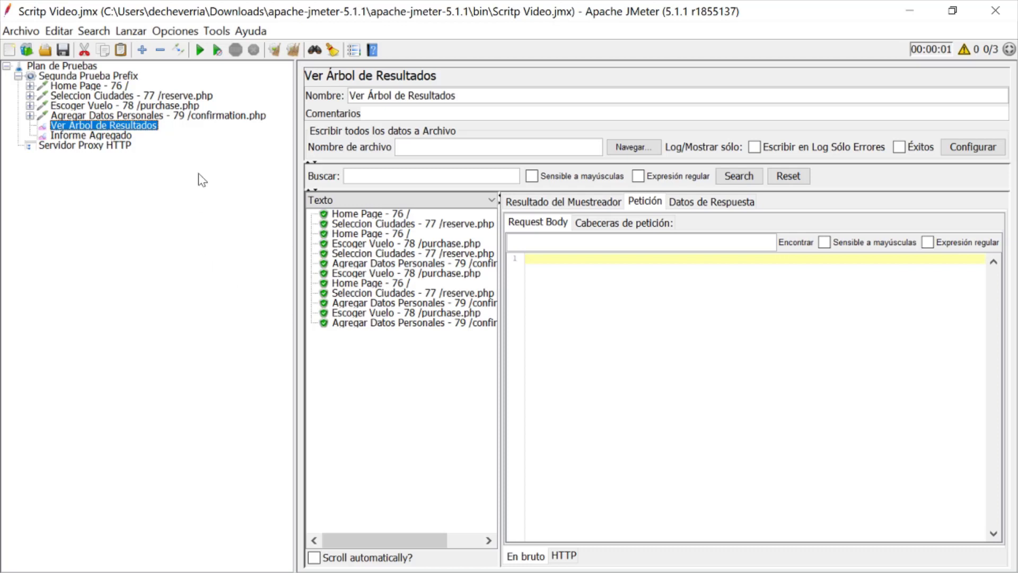
# - Examine the inputName and creditCardNumber values sent by the first Agregar Datos Personales sample in the results tree
pyautogui.click(181, 116)
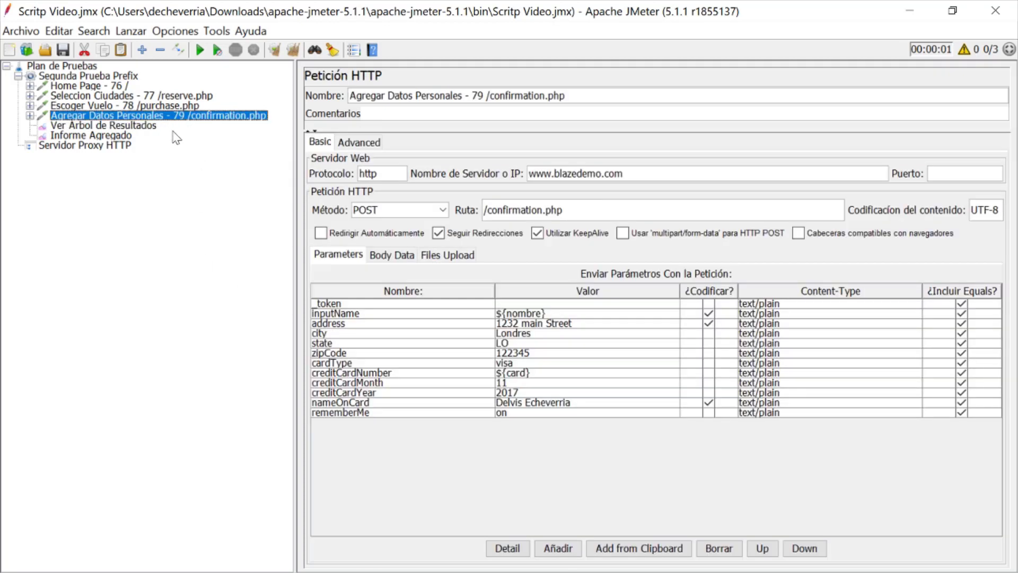
pyautogui.click(130, 126)
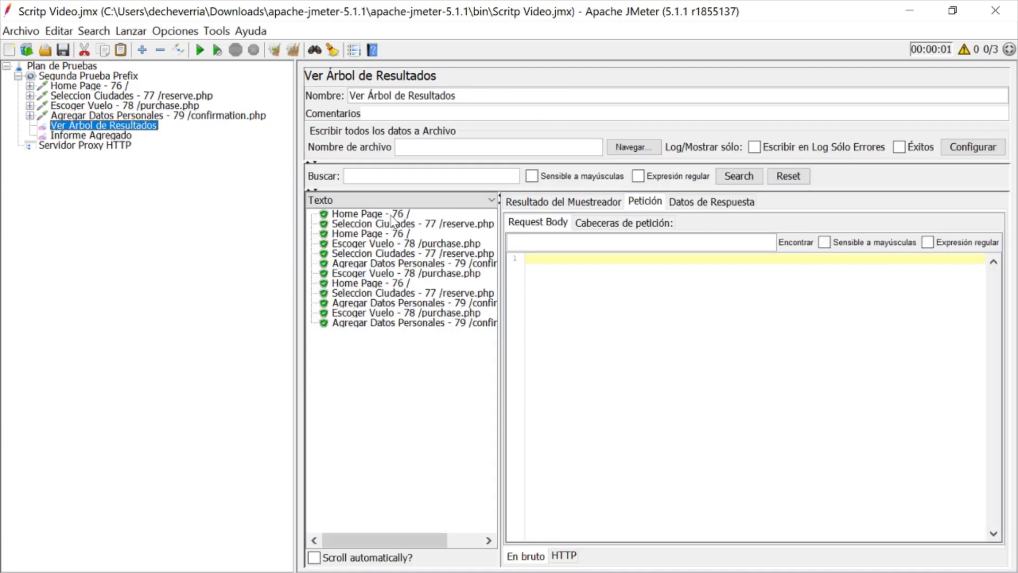
pyautogui.click(386, 264)
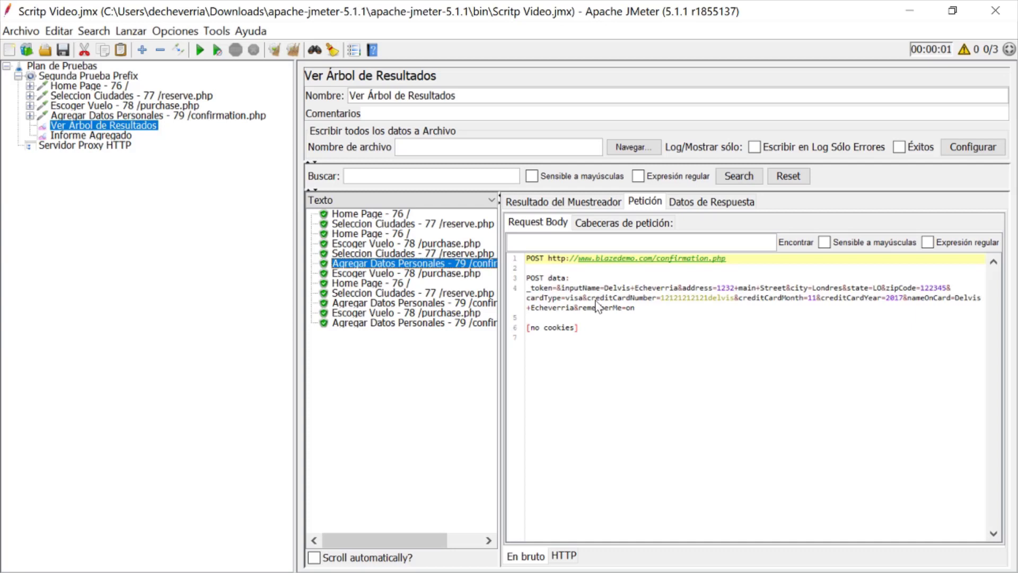
pyautogui.moveTo(604, 288); pyautogui.dragTo(679, 290)
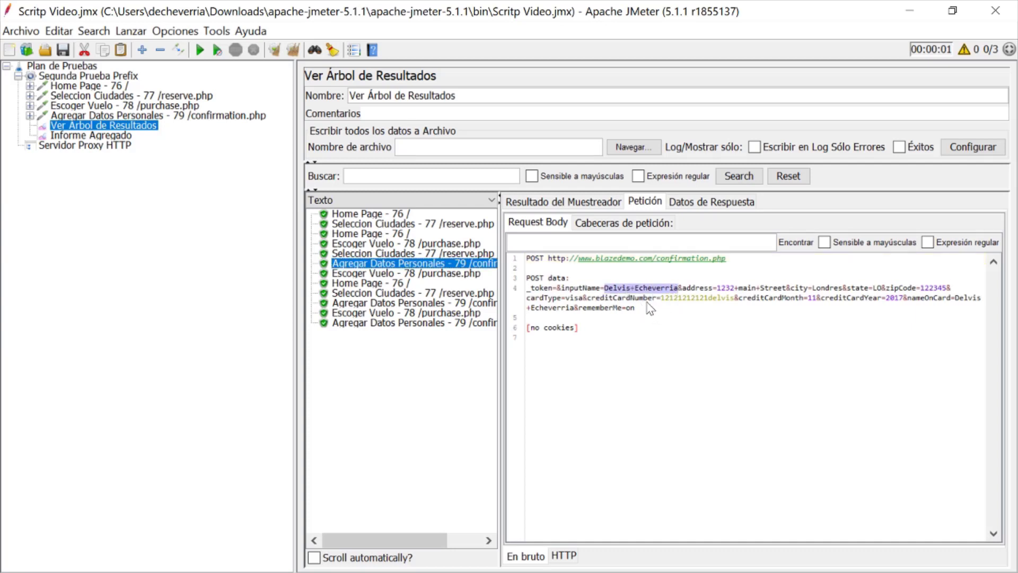
pyautogui.moveTo(659, 300); pyautogui.dragTo(734, 300)
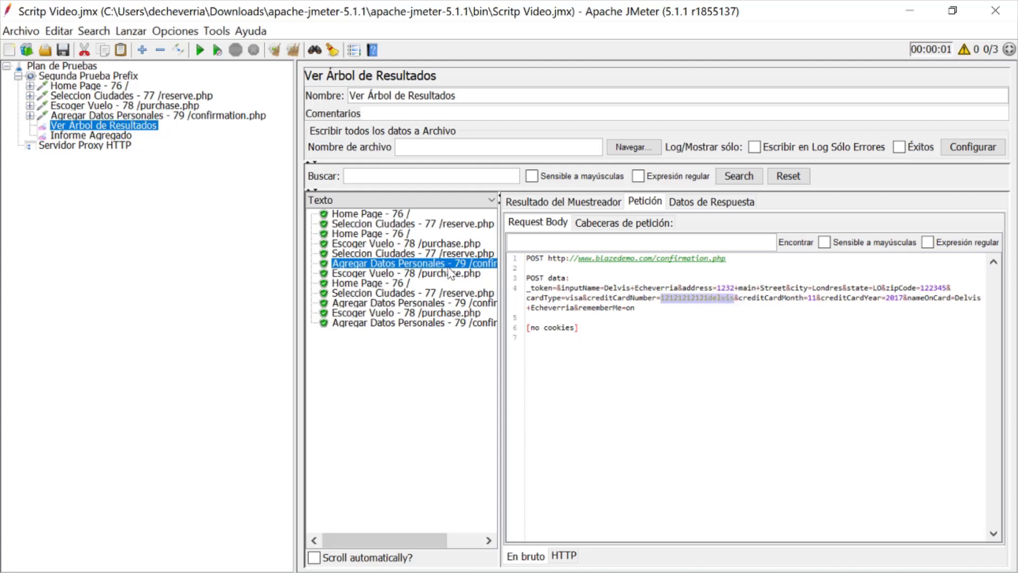
# - Examine the inputName and creditCardNumber values sent by the second and third Agregar Datos Personales samples
pyautogui.click(387, 303)
pyautogui.moveTo(605, 287); pyautogui.dragTo(642, 290)
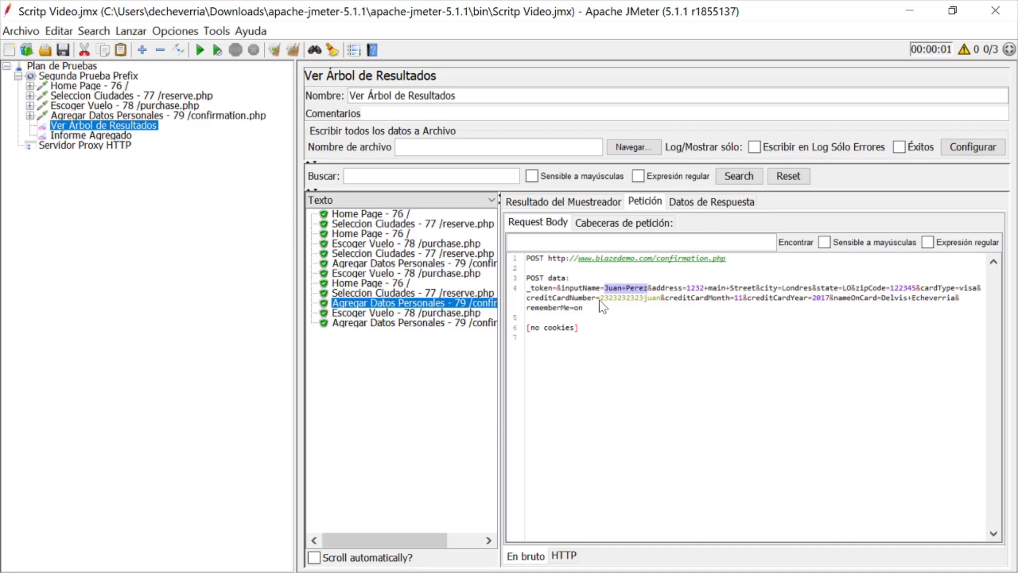
pyautogui.moveTo(605, 288)
pyautogui.mouseDown()
pyautogui.moveTo(663, 289)
pyautogui.moveTo(602, 300)
pyautogui.mouseUp()
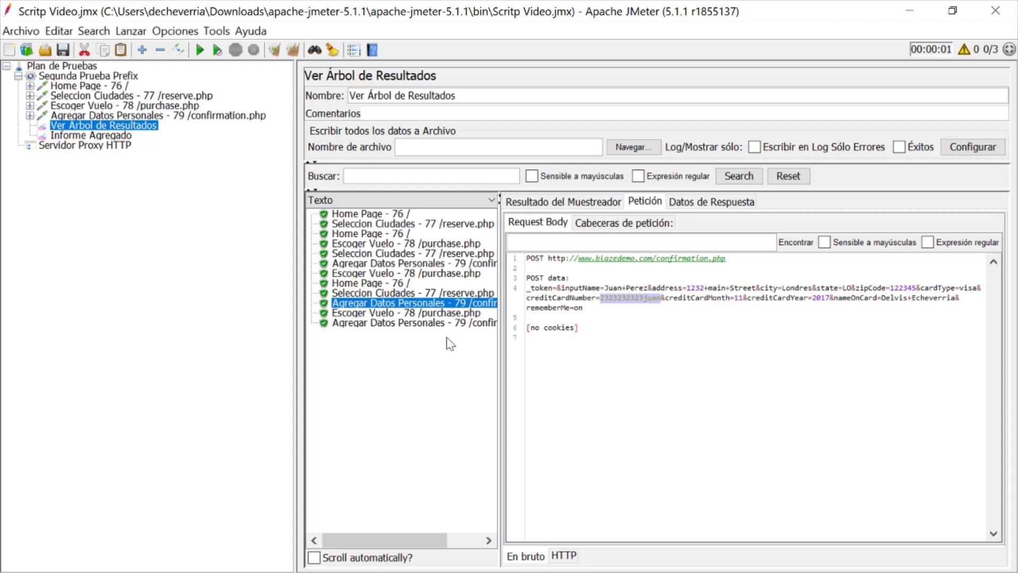
pyautogui.click(434, 324)
pyautogui.moveTo(605, 288); pyautogui.dragTo(653, 300)
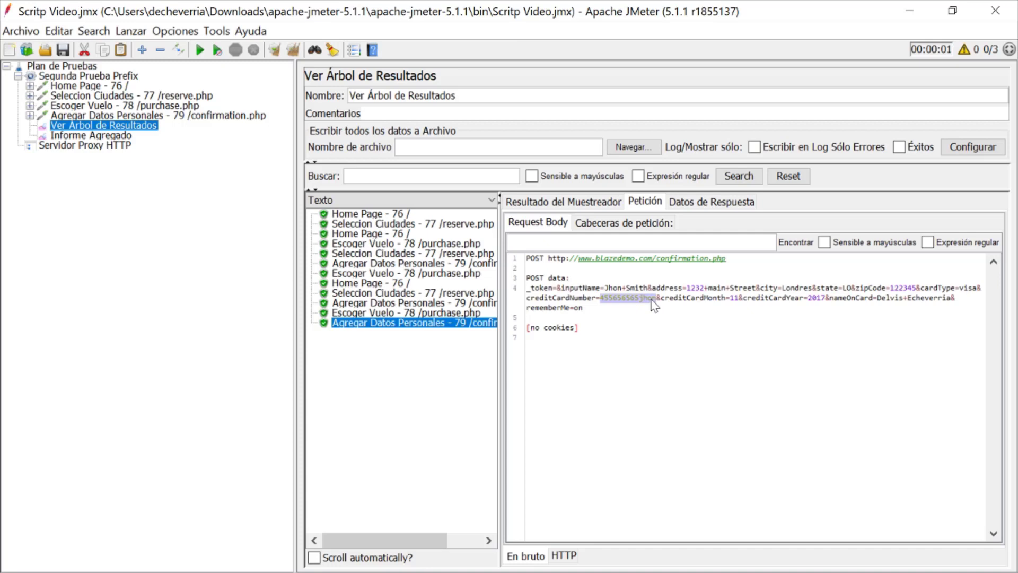
# - Open the datos file from the bin folder in File Explorer and add a fourth record with a first name and a card number
pyautogui.hotkey('alt', 'Tab')
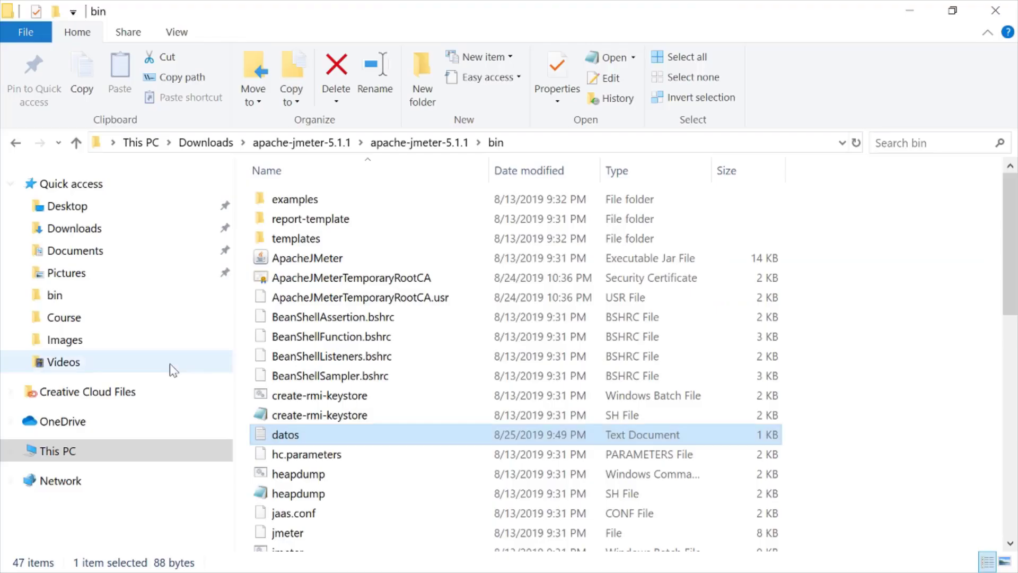
pyautogui.click(285, 434)
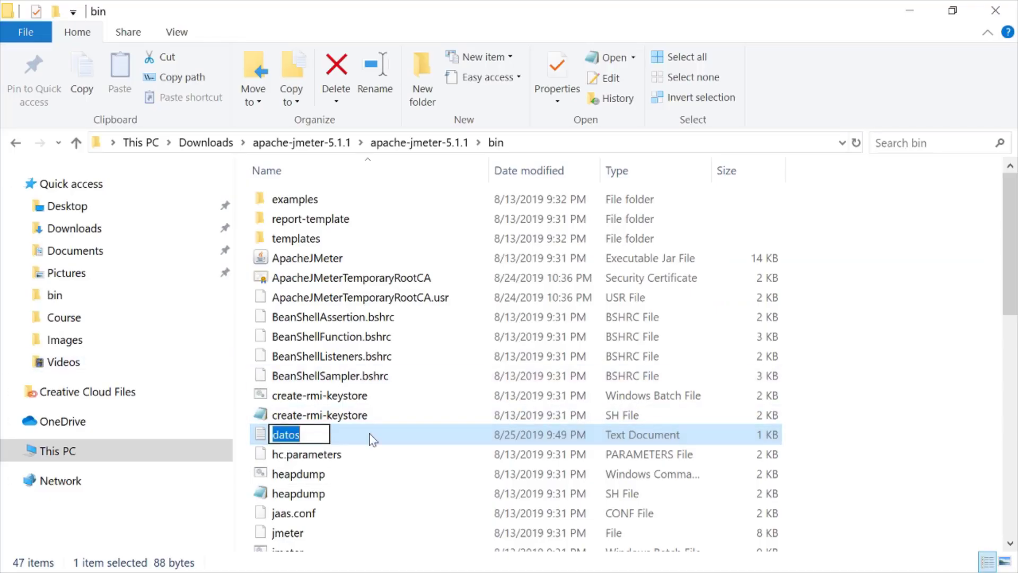
pyautogui.doubleClick(314, 436)
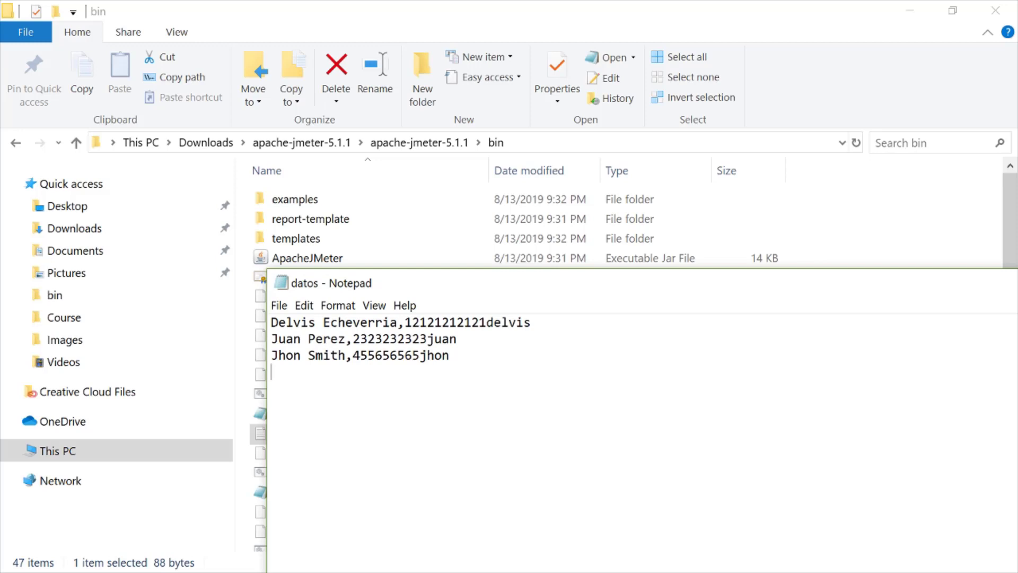
pyautogui.write('Thomas,999999999')
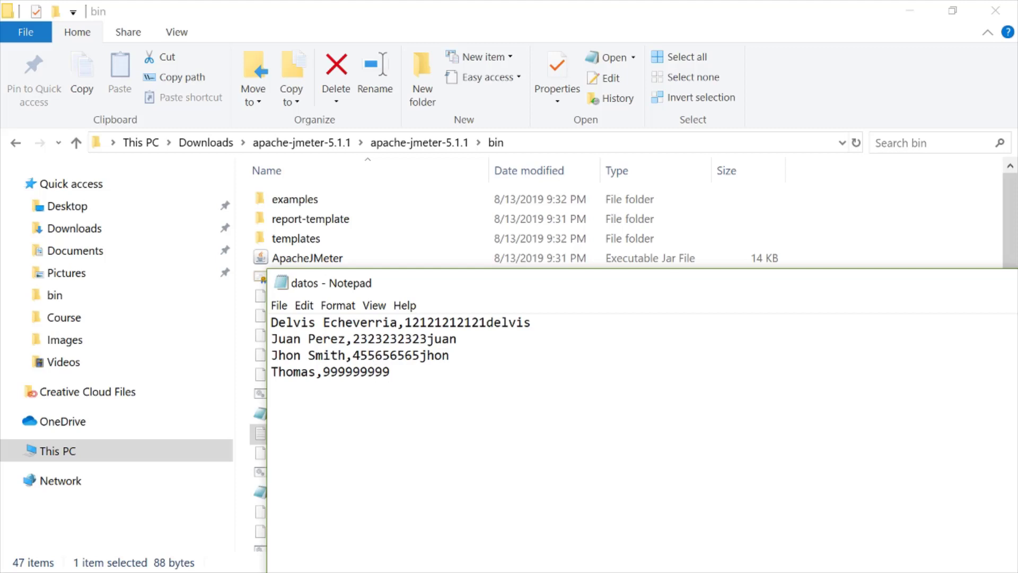
pyautogui.write('Thomas')
# - Close the datos file with its changes saved, and open the Segunda Prueba Prefix thread group in JMeter
pyautogui.moveTo(731, 284); pyautogui.dragTo(696, 146)
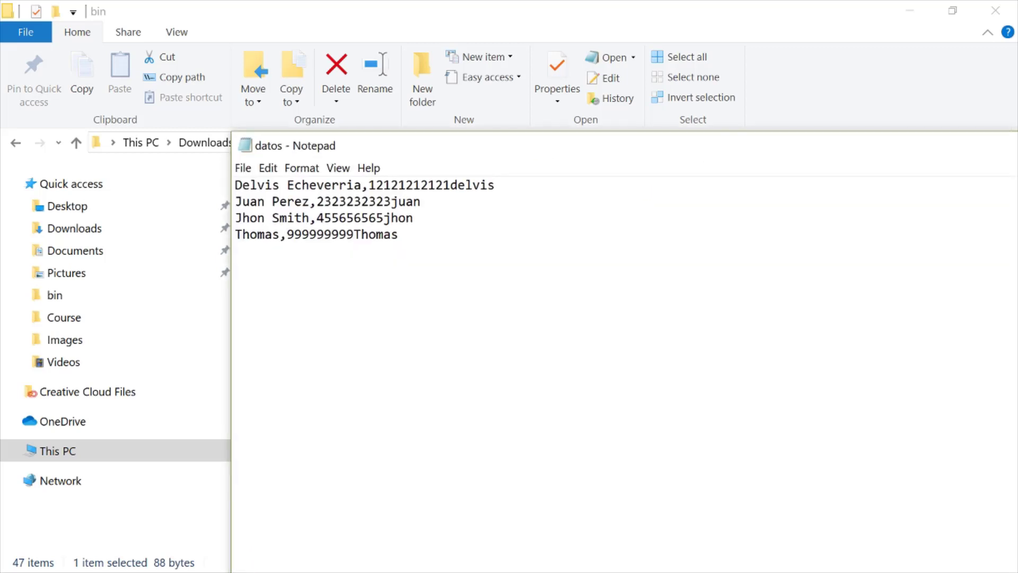
pyautogui.moveTo(915, 154); pyautogui.dragTo(5, 5)
pyautogui.click(995, 11)
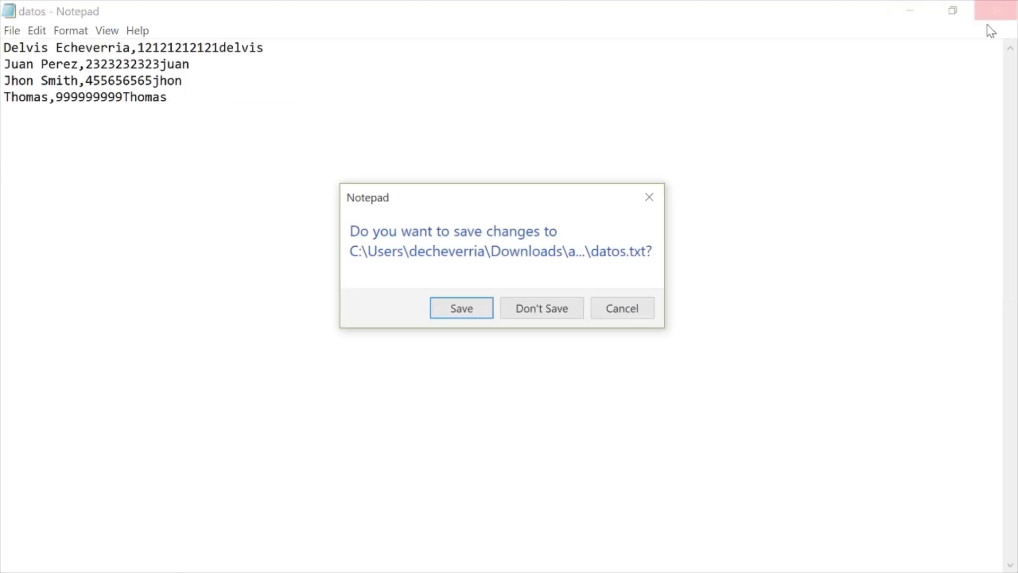
pyautogui.click(461, 310)
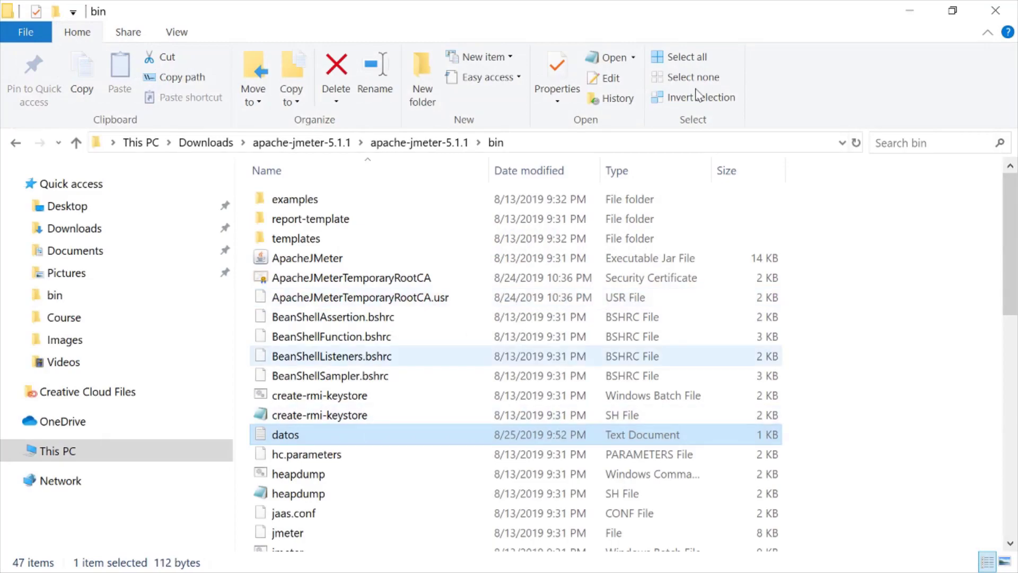
pyautogui.click(909, 11)
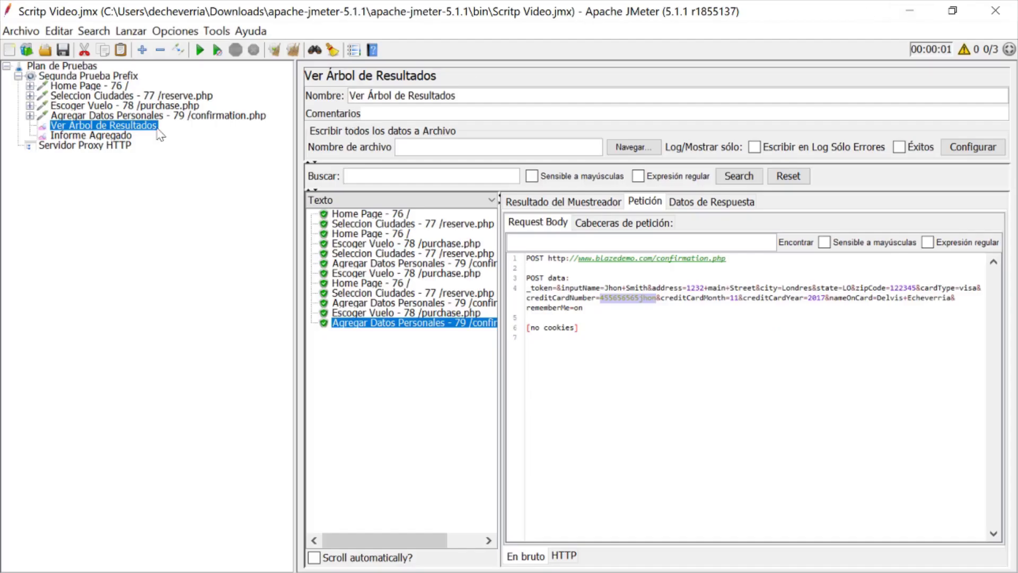
pyautogui.click(116, 80)
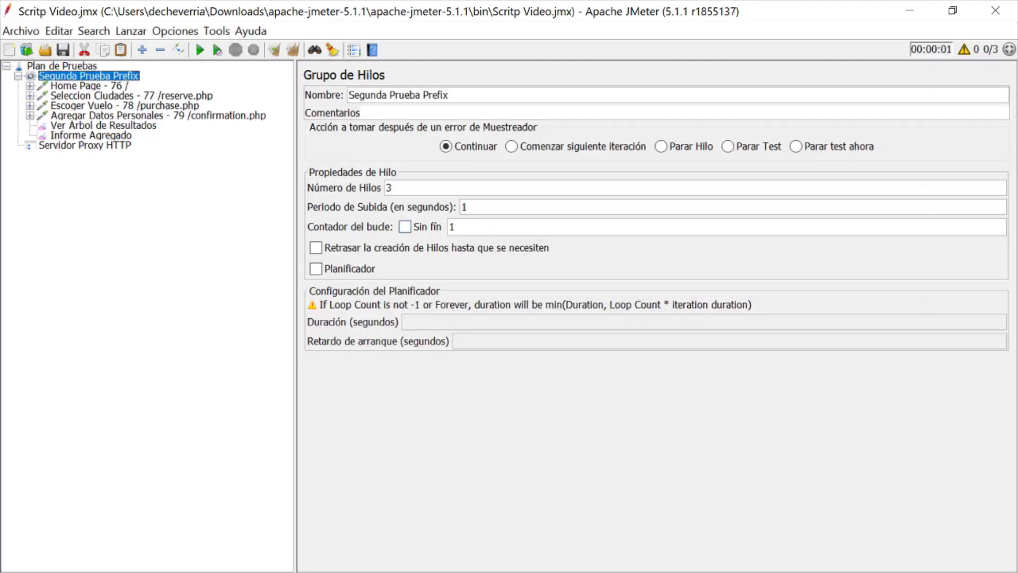
# - Set the thread group's number of threads to 4, clear all previous results and run the test
pyautogui.doubleClick(422, 189)
pyautogui.write('4')
pyautogui.click(292, 52)
pyautogui.click(199, 50)
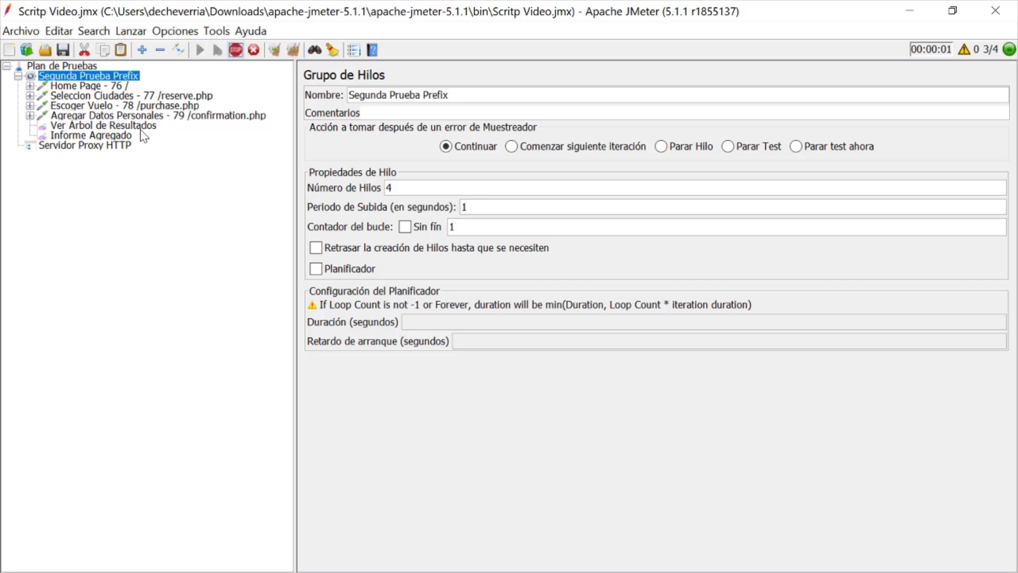
# - Examine the inputName and creditCardNumber values sent by the last Agregar Datos Personales sample in Ver Árbol de Resultados
pyautogui.click(144, 127)
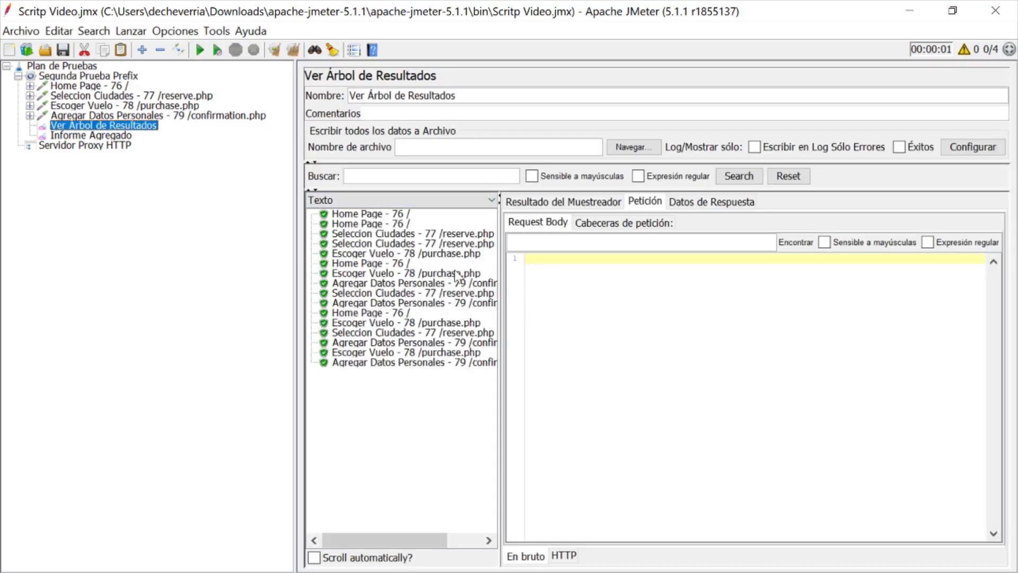
pyautogui.click(440, 365)
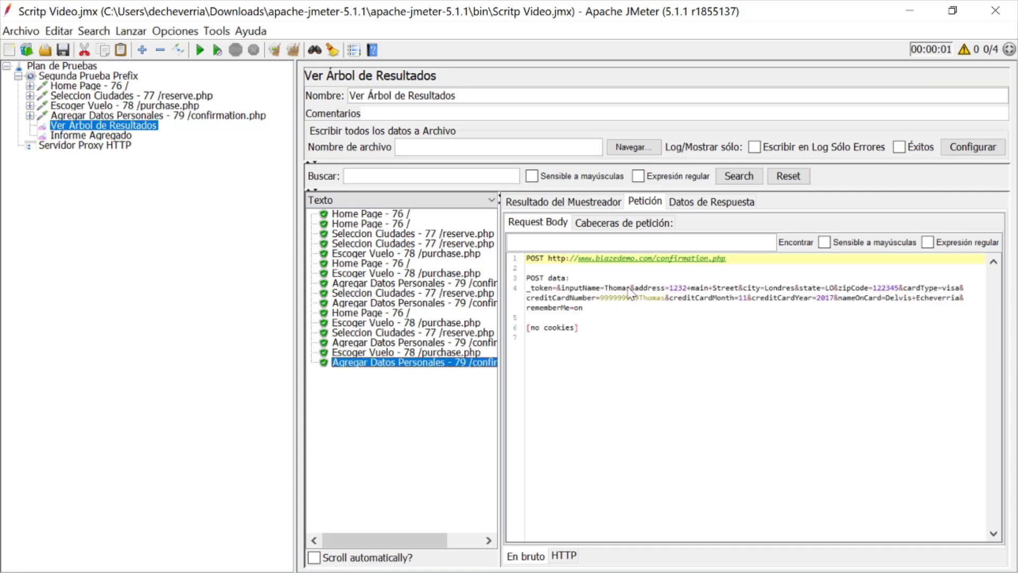
pyautogui.moveTo(605, 288); pyautogui.dragTo(664, 300)
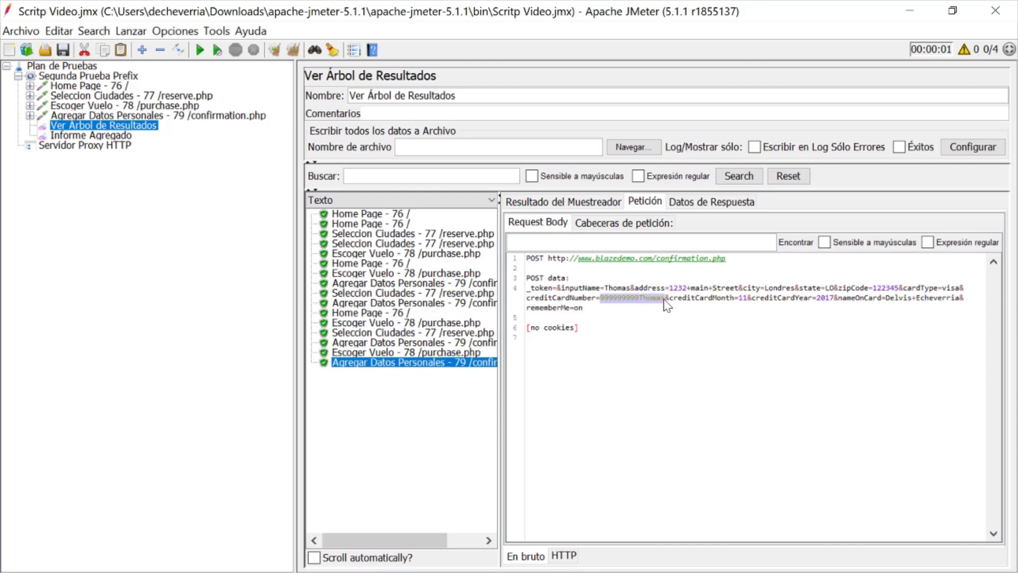
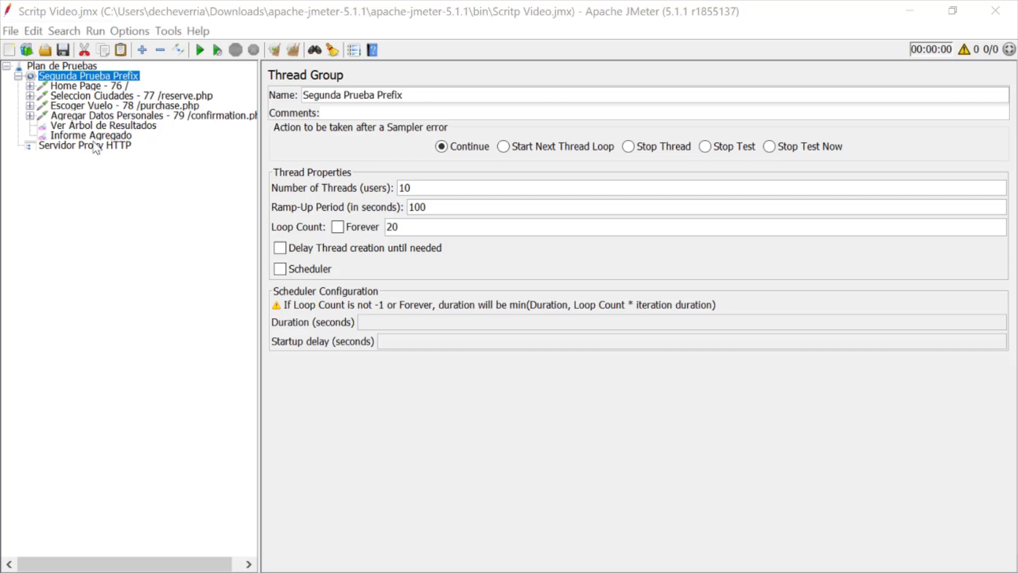
# - Review the Segunda Prueba Prefix thread group together with its samplers and the results tree listener in the test plan
pyautogui.click(17, 76)
pyautogui.click(17, 76)
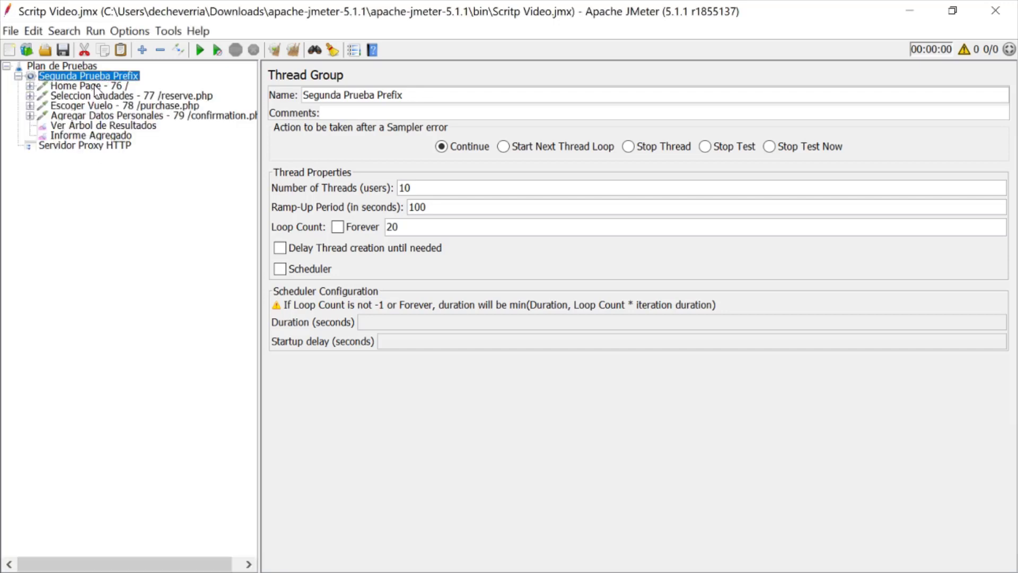
pyautogui.press('Down')
pyautogui.press('Down')
pyautogui.press('Down')
pyautogui.press('Down')
pyautogui.press('Down')
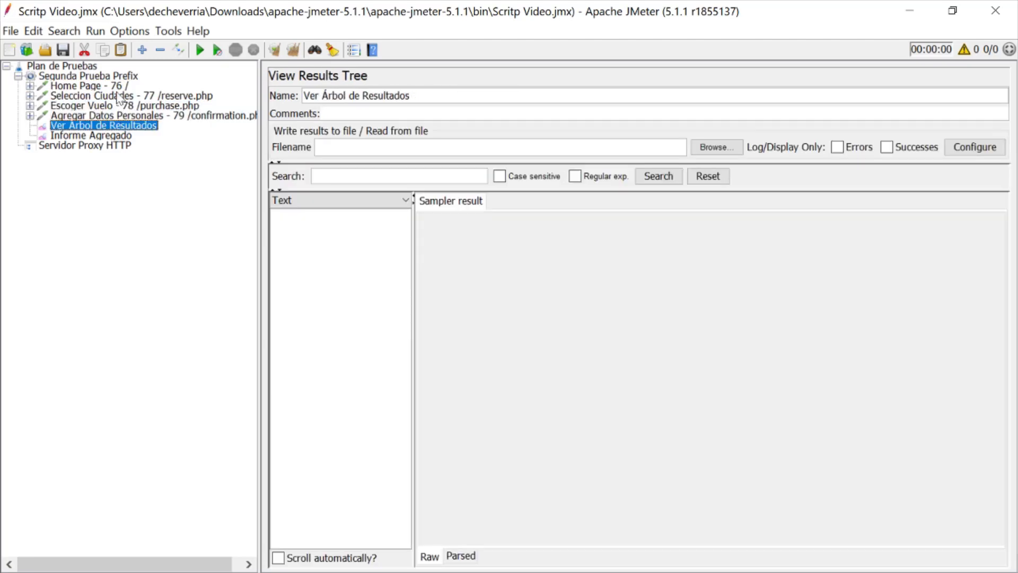
pyautogui.click(118, 77)
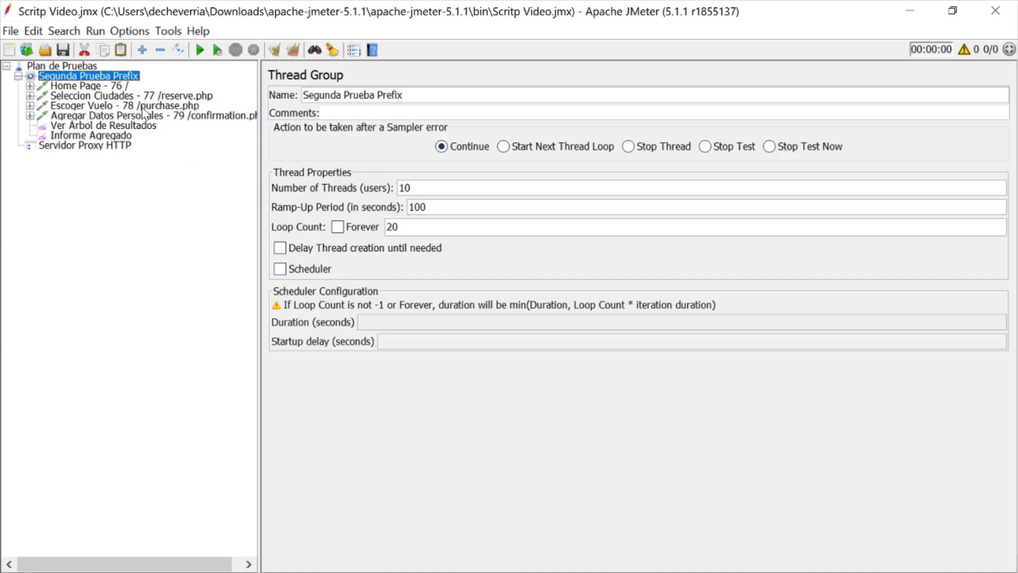
pyautogui.click(128, 87)
pyautogui.click(128, 106)
pyautogui.click(127, 77)
# - Review the number of threads and the ramp-up period in the Segunda Prueba Prefix thread group
pyautogui.doubleClick(406, 188)
pyautogui.press('Tab')
pyautogui.write('1')
pyautogui.moveTo(412, 188); pyautogui.dragTo(405, 188)
pyautogui.press('Tab')
pyautogui.write('100')
# - Switch to Notepad++ and examine the ramp-up notes, from the seconds timeline to the line for 10 users at 100 seconds
pyautogui.hotkey('alt', 'Tab')
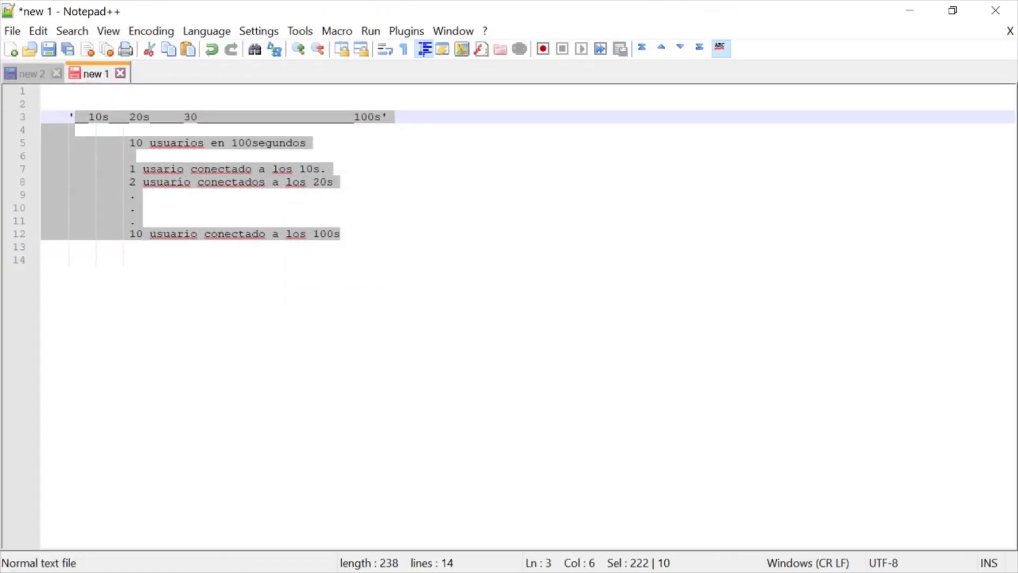
pyautogui.click(41, 104)
pyautogui.moveTo(75, 116); pyautogui.dragTo(387, 116)
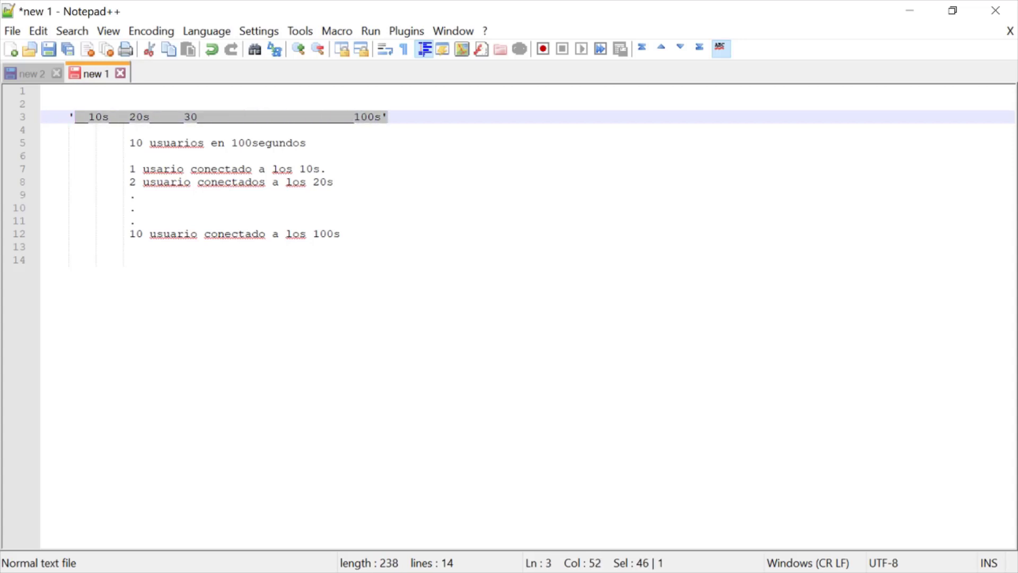
pyautogui.click(116, 117)
pyautogui.press('Left')
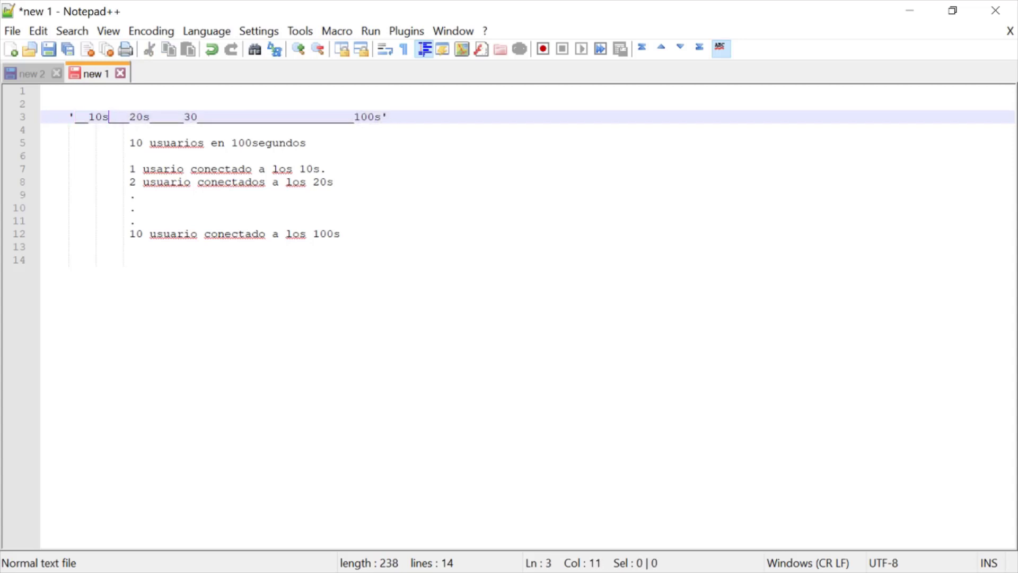
pyautogui.moveTo(89, 117); pyautogui.dragTo(204, 117)
pyautogui.moveTo(340, 234); pyautogui.dragTo(129, 234)
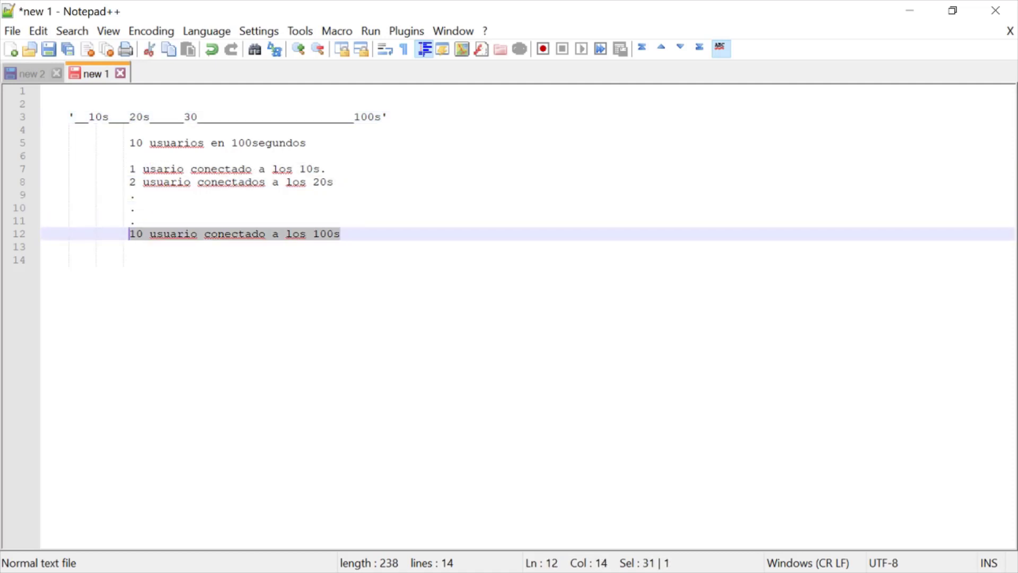
pyautogui.click(900, 16)
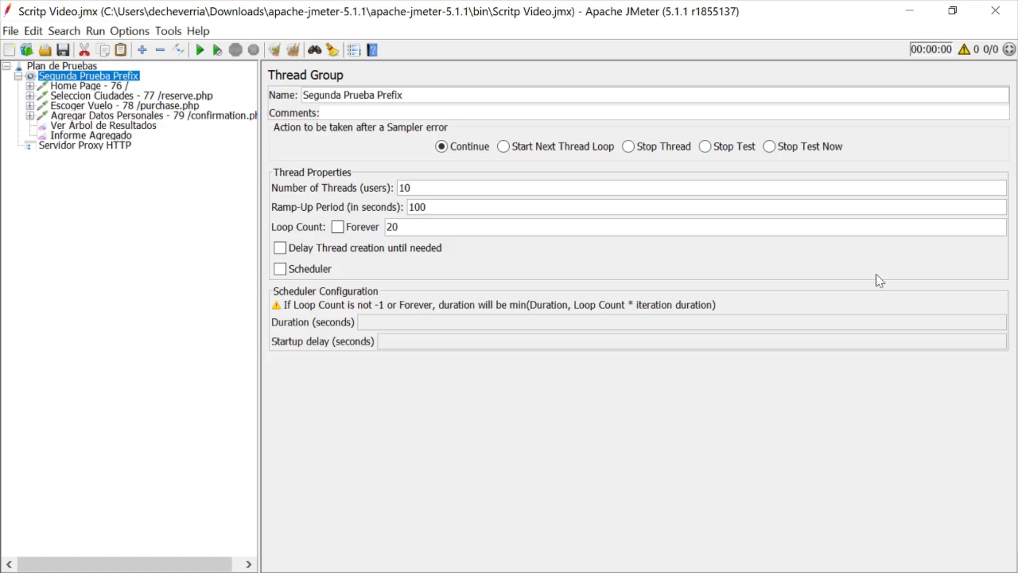
# - Review the thread group's thread properties, including the number of threads and the loop count
pyautogui.hotkey('ctrl', 'a')
pyautogui.press('End')
pyautogui.hotkey('ctrl', 'a')
pyautogui.press('End')
pyautogui.click(411, 187)
pyautogui.moveTo(399, 227); pyautogui.dragTo(385, 228)
# - Set the loop count to Forever, enable the scheduler and enter a duration of 60 seconds
pyautogui.click(338, 227)
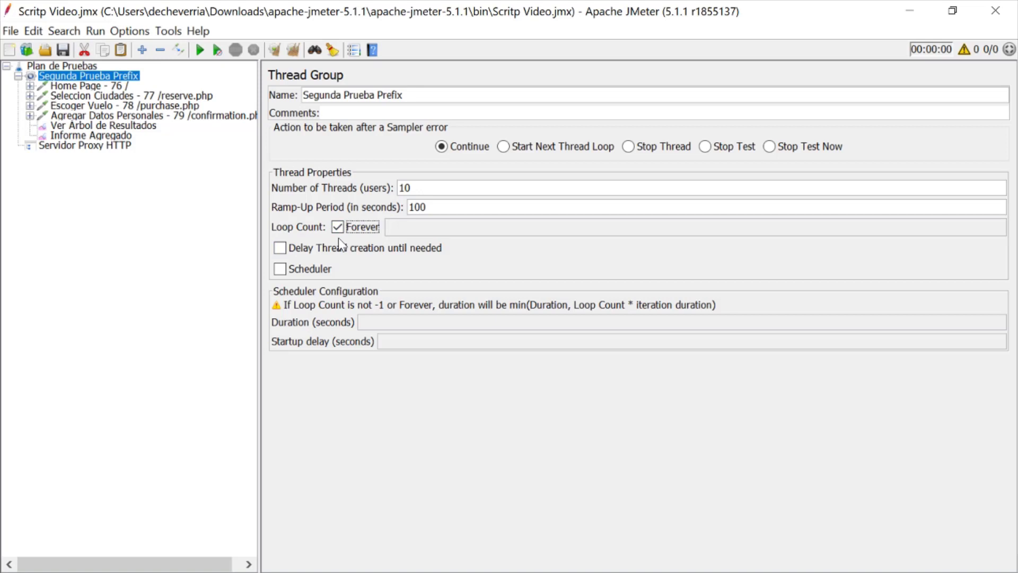
pyautogui.click(304, 271)
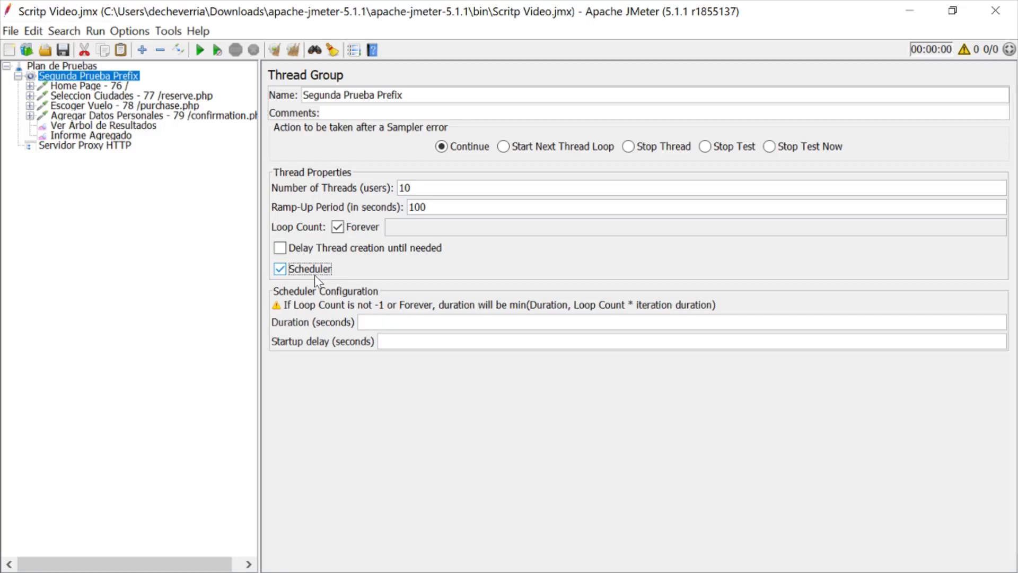
pyautogui.click(392, 322)
pyautogui.write('60')
# - Clear the scheduler duration and disable both the Forever loop and the scheduler
pyautogui.press('BackSpace')
pyautogui.press('BackSpace')
pyautogui.click(337, 226)
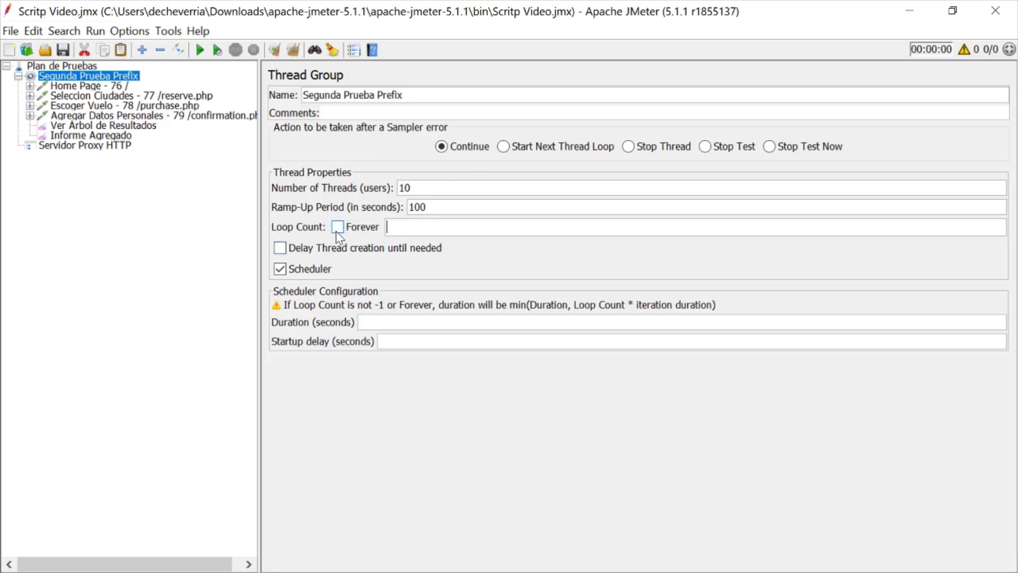
pyautogui.click(280, 269)
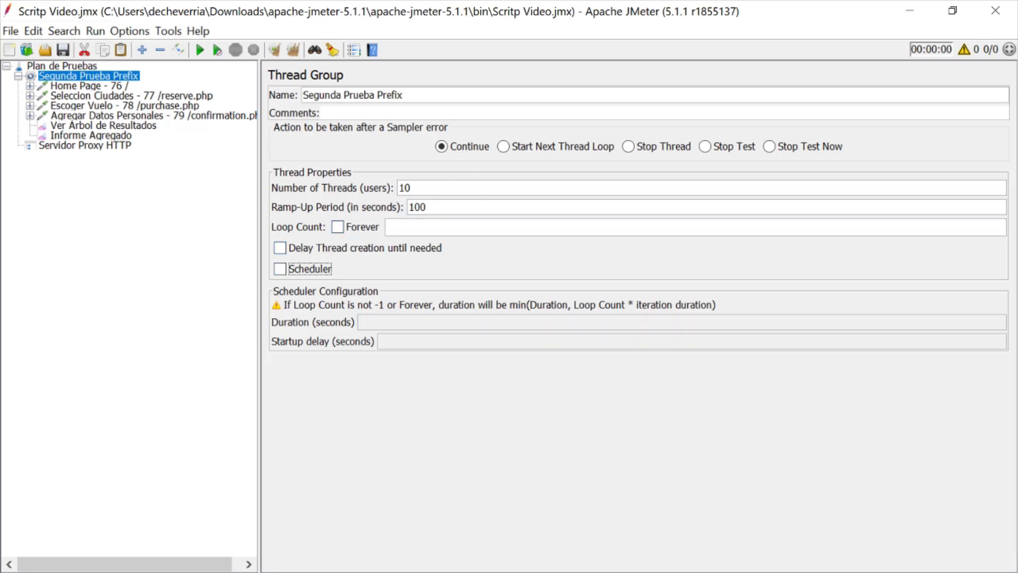
# - Review the thread and ramp-up values, and examine the records in the datos file from the bin folder in File Explorer
pyautogui.doubleClick(404, 188)
pyautogui.doubleClick(417, 207)
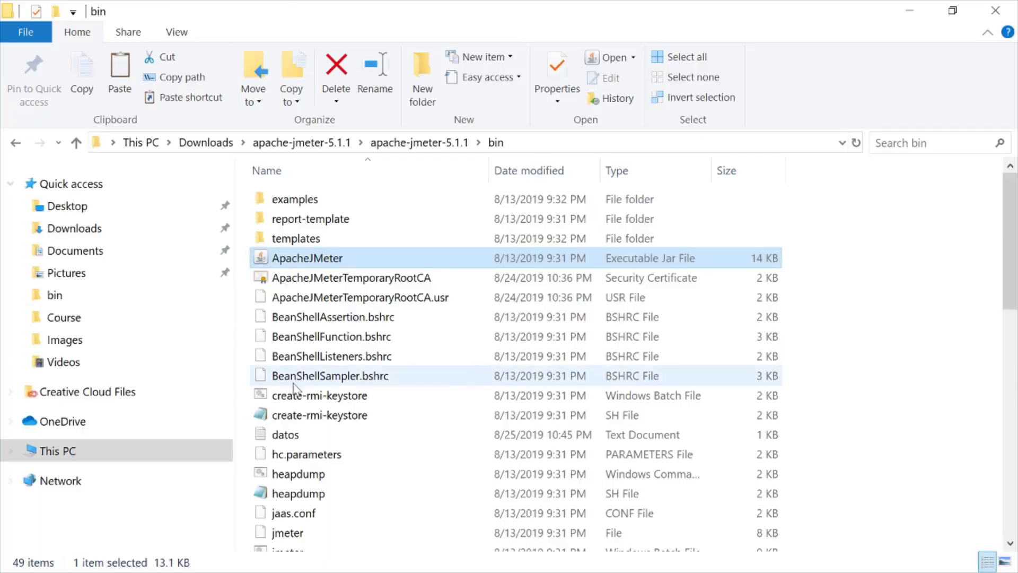
pyautogui.click(320, 440)
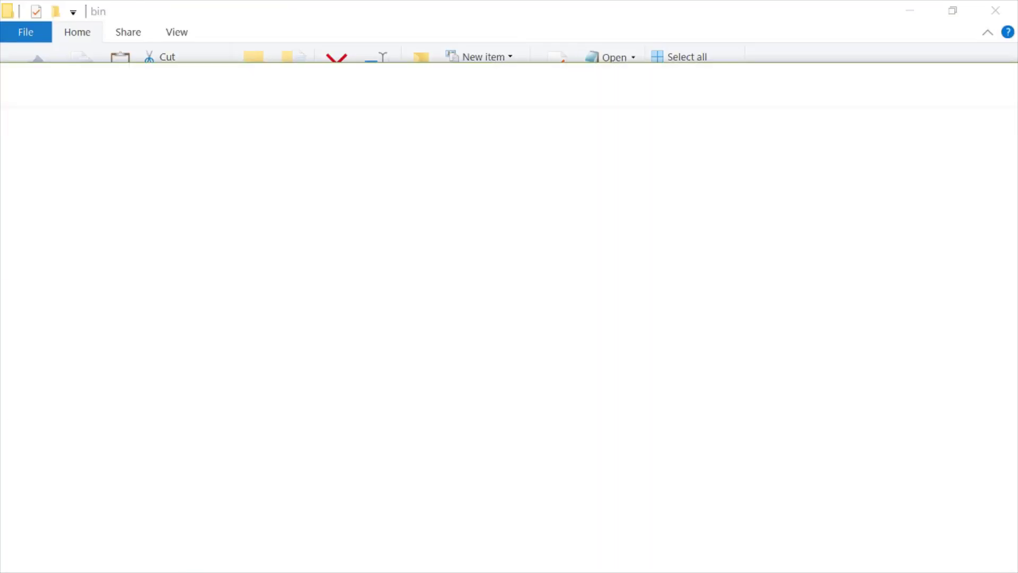
pyautogui.moveTo(366, 282); pyautogui.dragTo(202, 101)
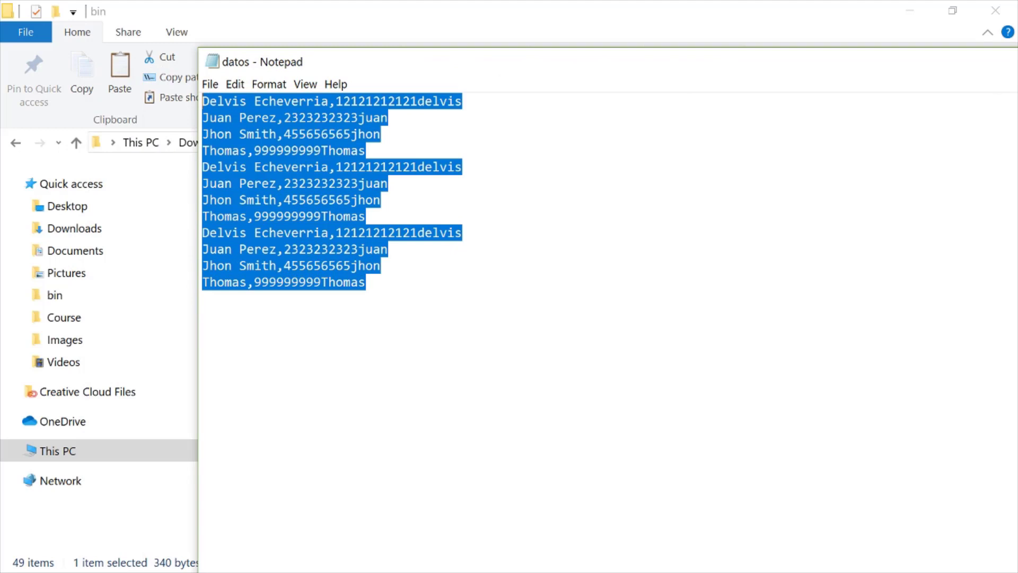
pyautogui.click(990, 67)
pyautogui.click(168, 97)
pyautogui.moveTo(167, 229); pyautogui.dragTo(4, 48)
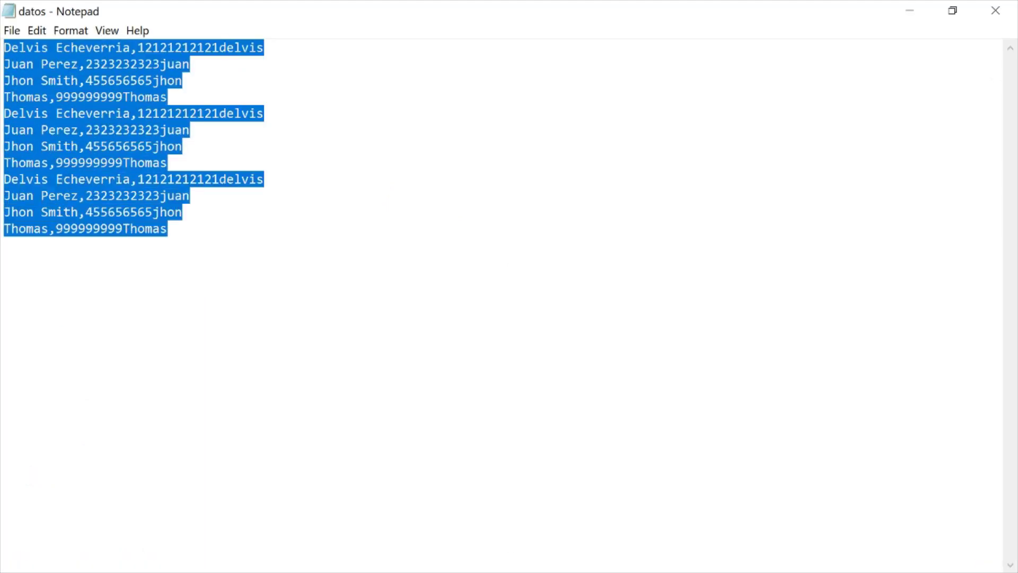
pyautogui.click(167, 228)
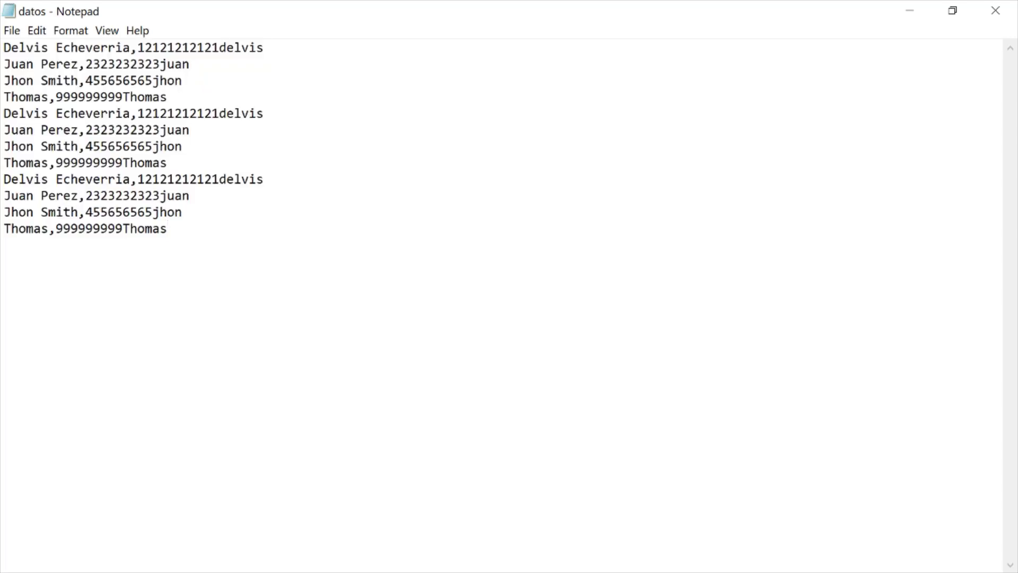
pyautogui.click(990, 22)
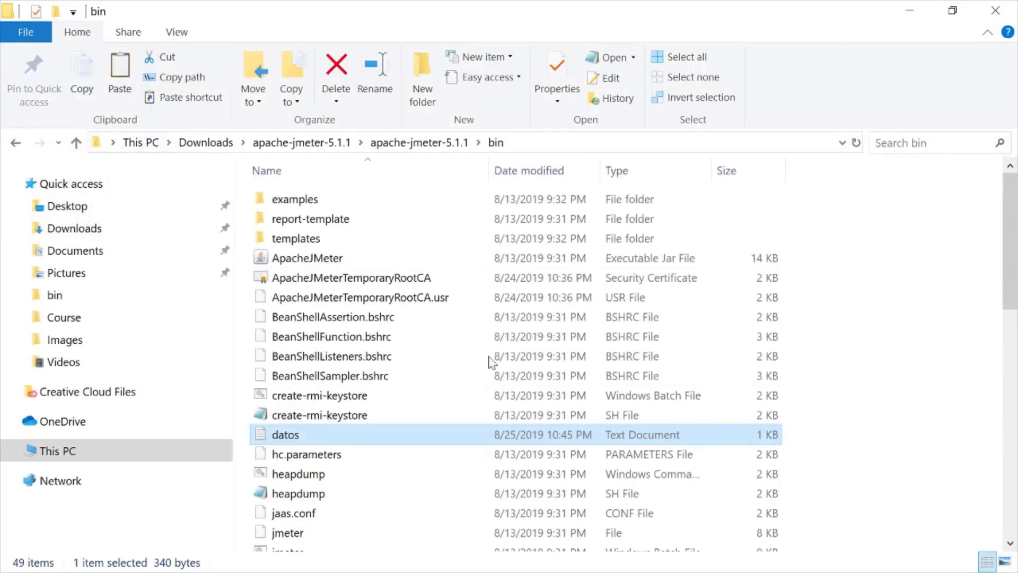
pyautogui.click(909, 10)
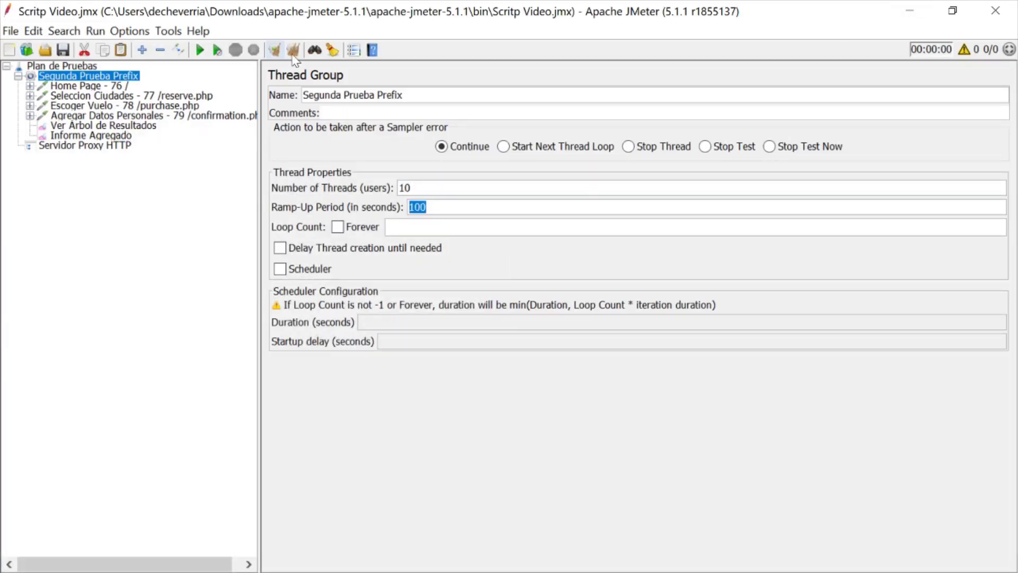
# - Set the thread group in JMeter to loop Forever and start the test
pyautogui.press('Tab')
pyautogui.press('space')
pyautogui.click(200, 50)
# - Open Ver Árbol de Resultados, widen its sample list and narrow the test plan tree
pyautogui.click(111, 127)
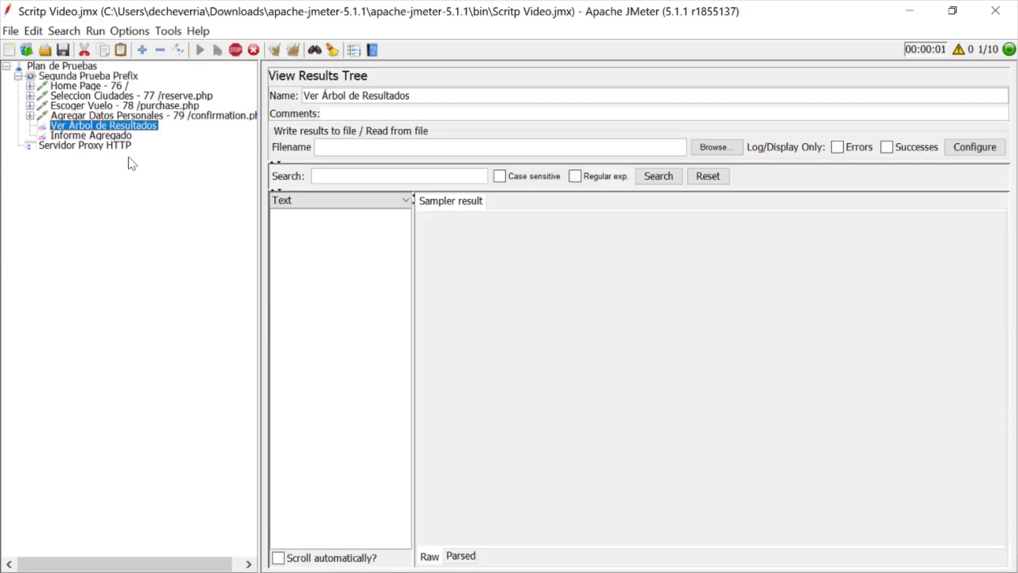
pyautogui.moveTo(414, 282); pyautogui.dragTo(515, 297)
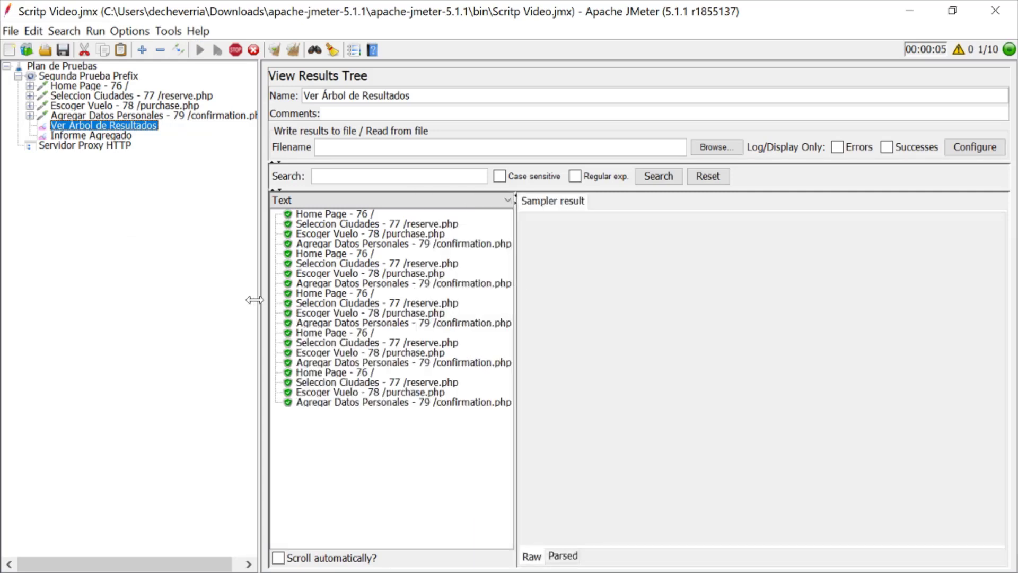
pyautogui.moveTo(258, 296); pyautogui.dragTo(205, 249)
# - Review the thread group's loop setting, the Agregar Datos Personales parameters and the results tree while the test runs
pyautogui.click(98, 76)
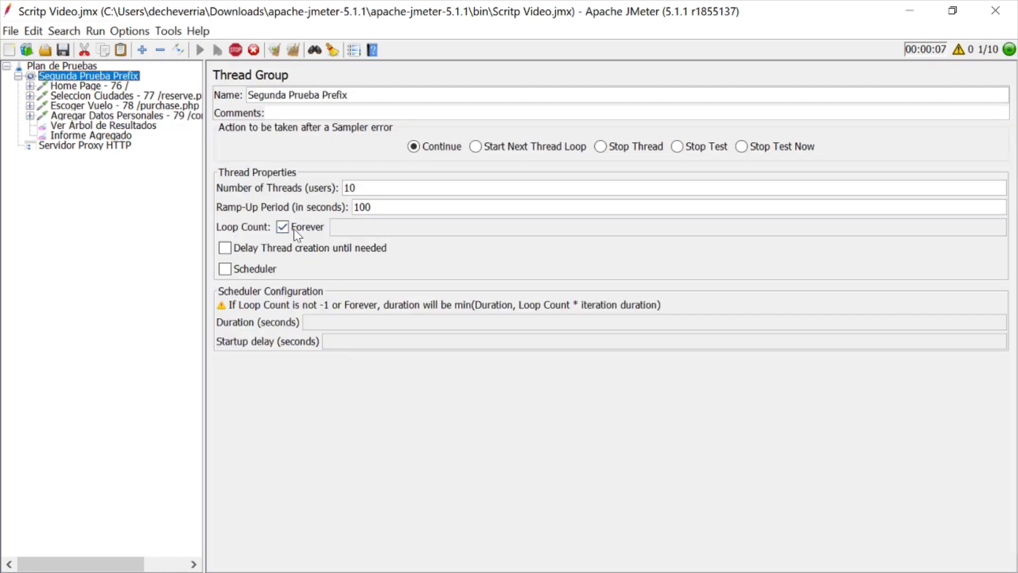
pyautogui.click(117, 115)
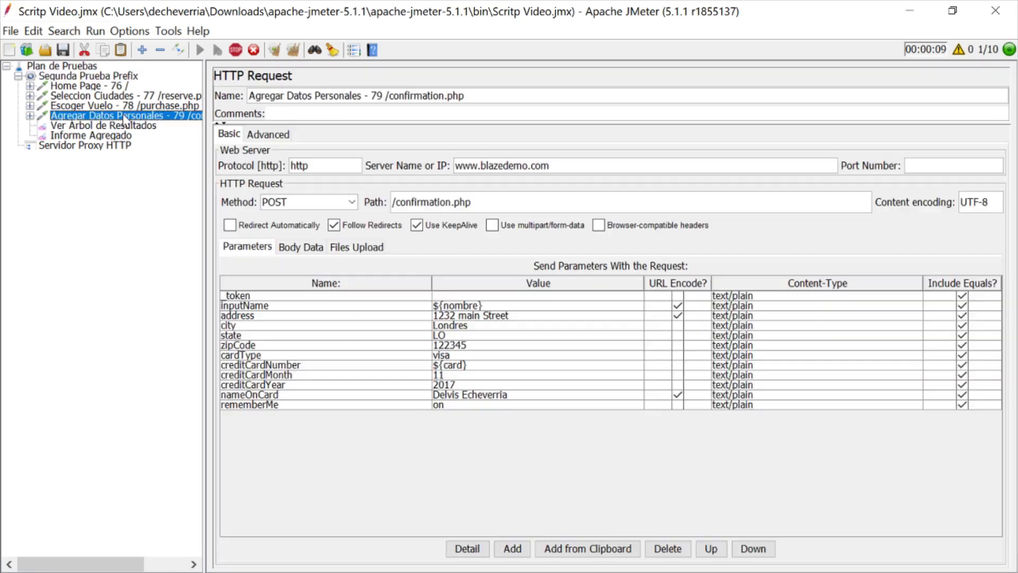
pyautogui.click(124, 125)
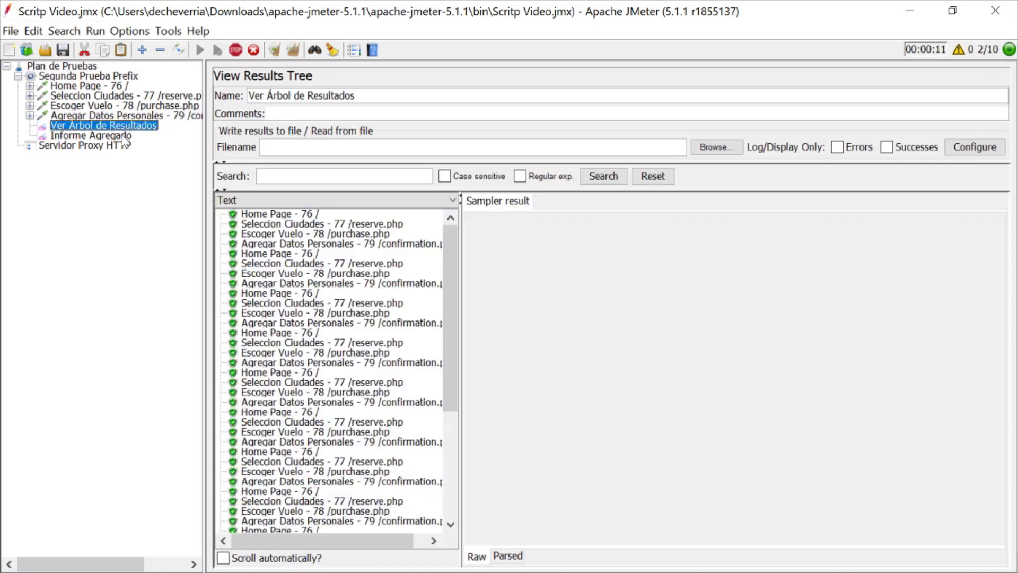
# - Examine the maximum response times per request in Informe Agregado, including the Escoger Vuelo and Home Page rows
pyautogui.click(97, 136)
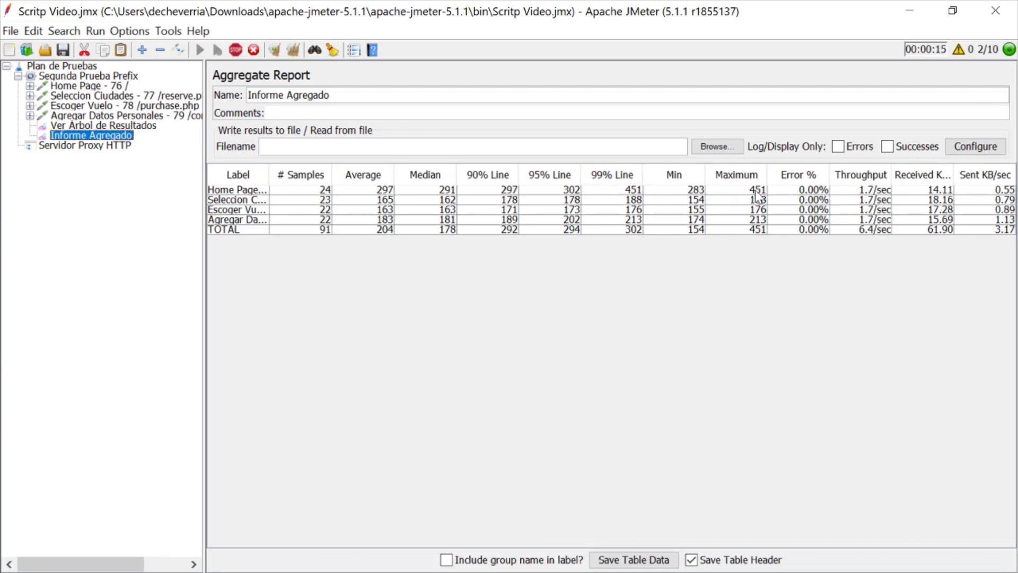
pyautogui.moveTo(759, 201); pyautogui.dragTo(759, 212)
pyautogui.click(759, 209)
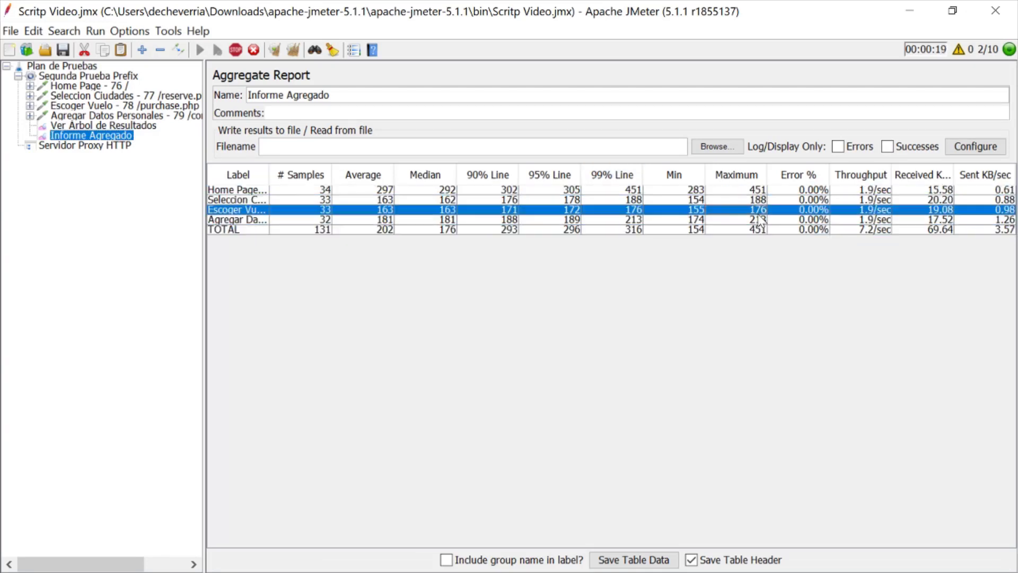
pyautogui.click(754, 190)
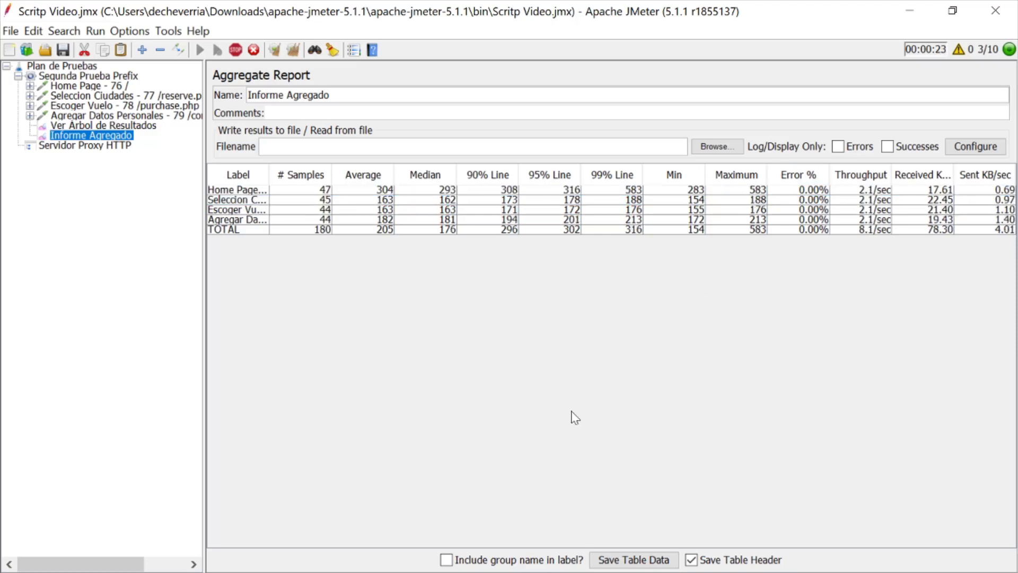
# - Review the accumulated samples in Ver Árbol de Resultados and stop the running test
pyautogui.click(132, 126)
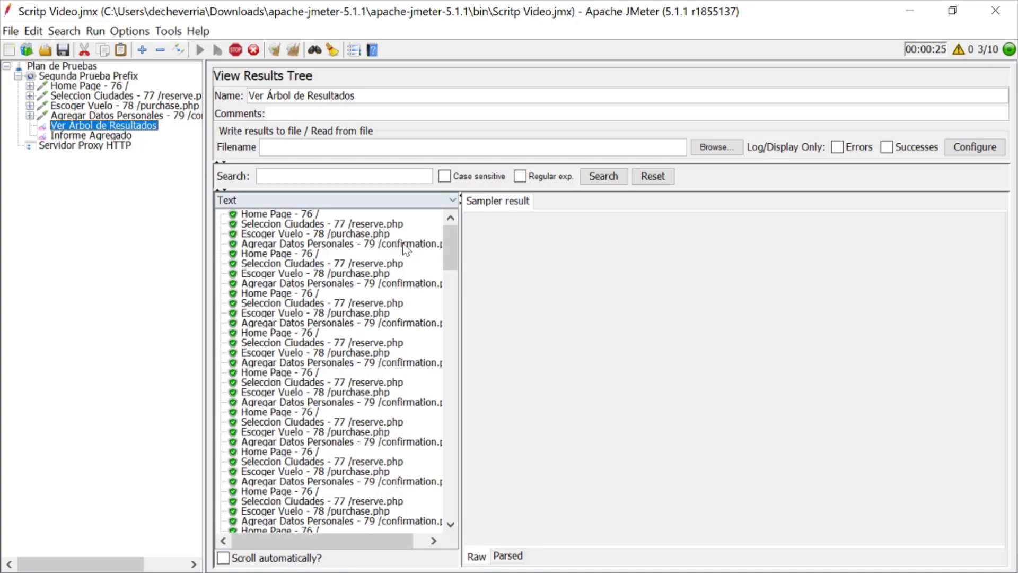
pyautogui.moveTo(449, 234); pyautogui.dragTo(457, 253)
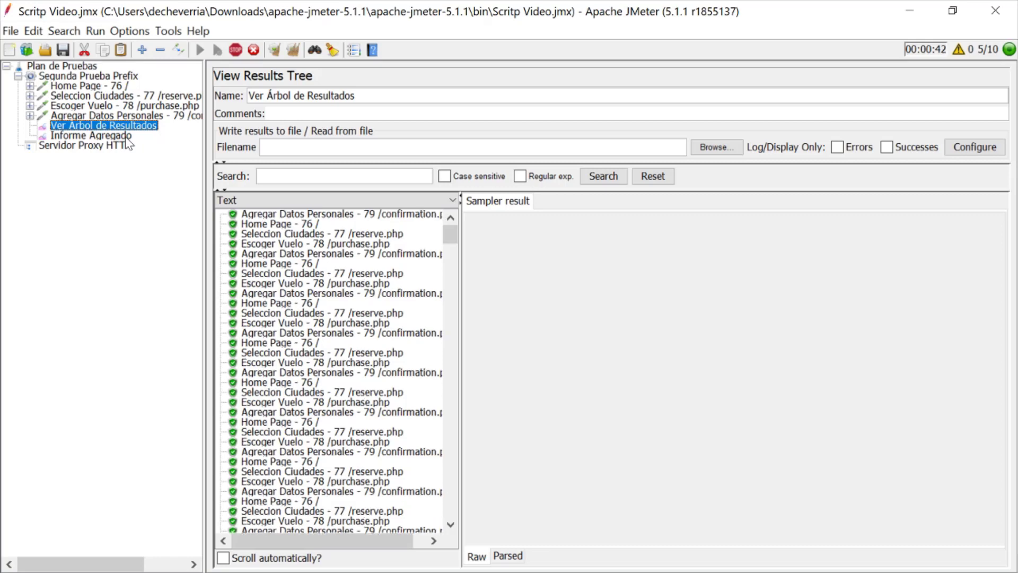
pyautogui.click(236, 51)
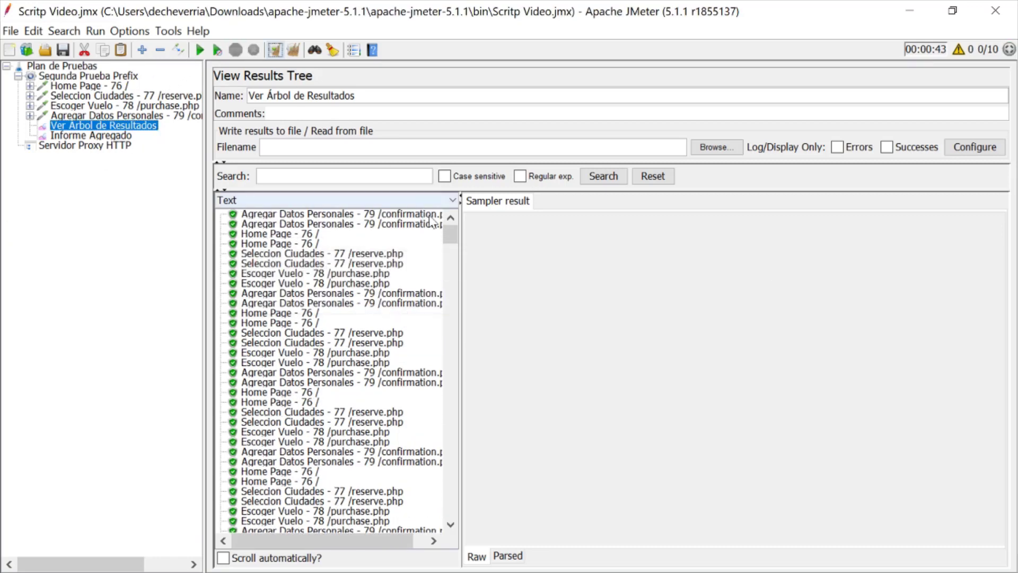
# - Open Informe Agregado, switch to the PluginsManager page on jmeter-plugins.org in the browser and review its domain and heading
pyautogui.click(114, 137)
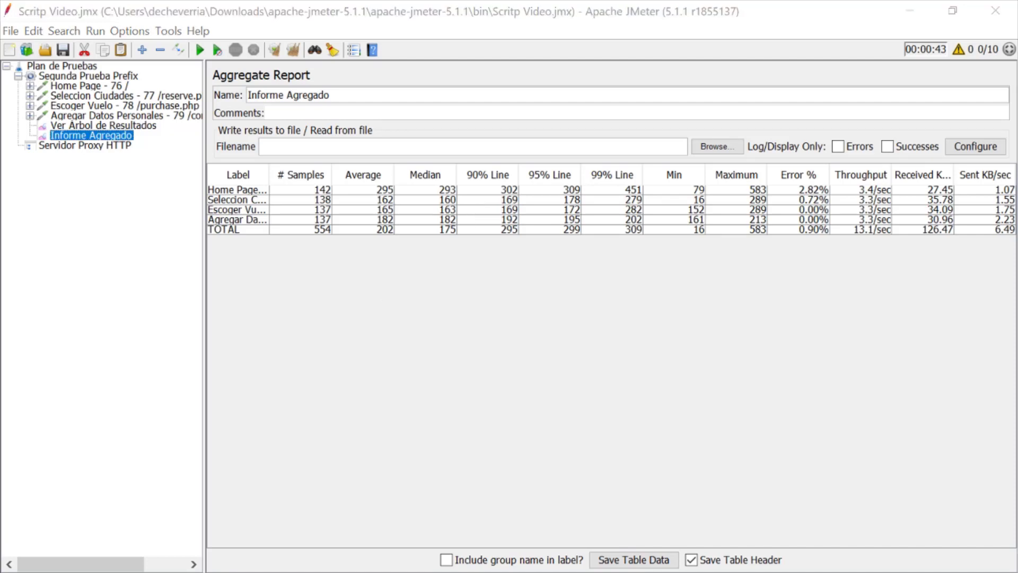
pyautogui.hotkey('alt', 'Tab')
pyautogui.scroll(2, 509, 297)
pyautogui.scroll(1, 236, 173)
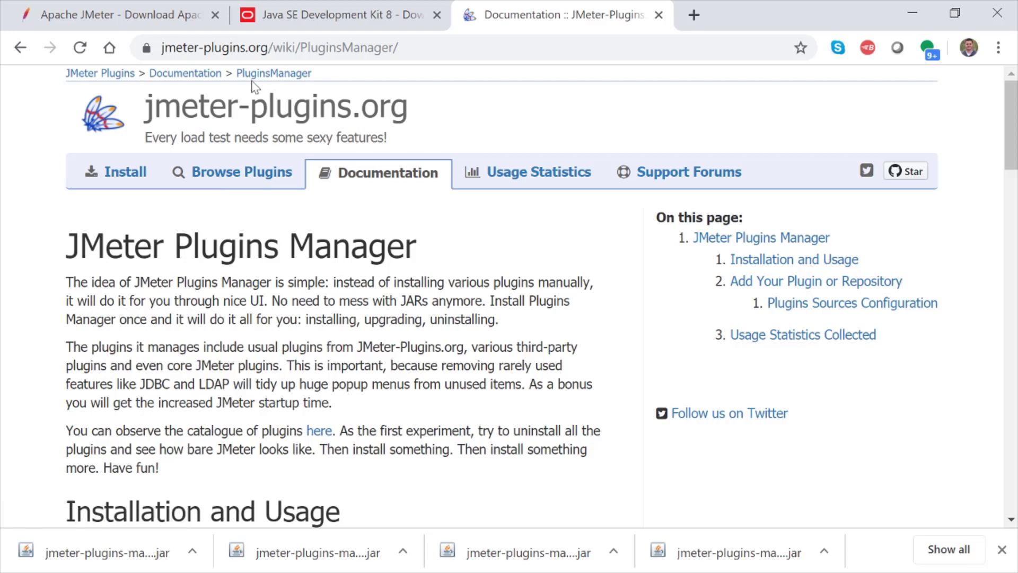
pyautogui.click(230, 53)
pyautogui.click(273, 48)
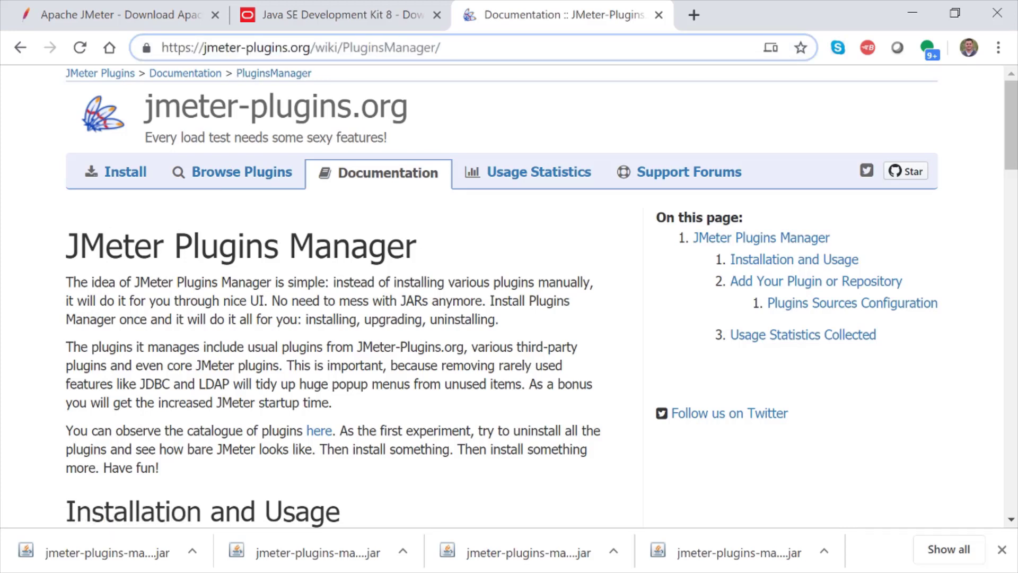
pyautogui.moveTo(205, 48); pyautogui.dragTo(311, 47)
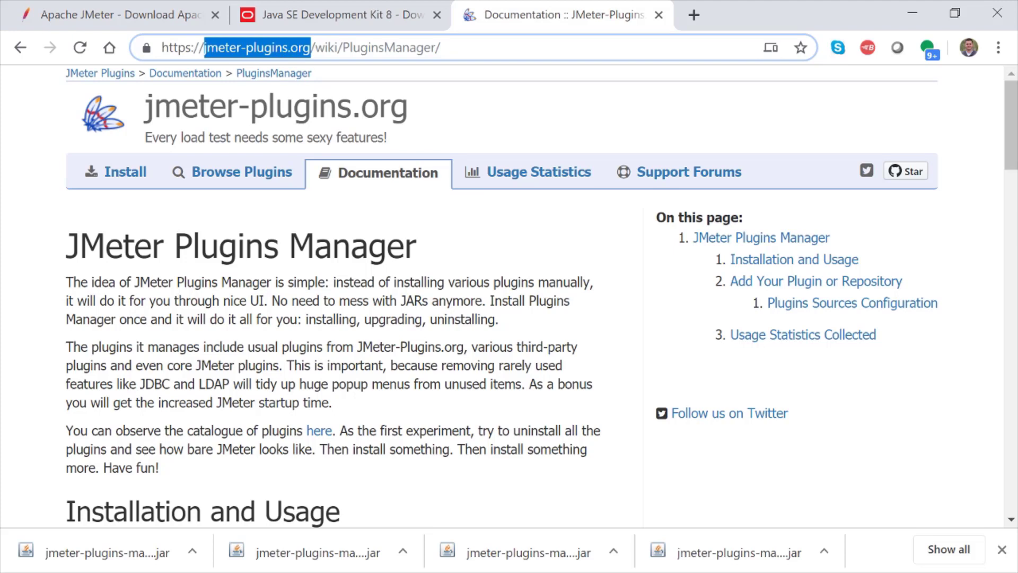
pyautogui.click(319, 246)
pyautogui.moveTo(80, 247); pyautogui.dragTo(416, 246)
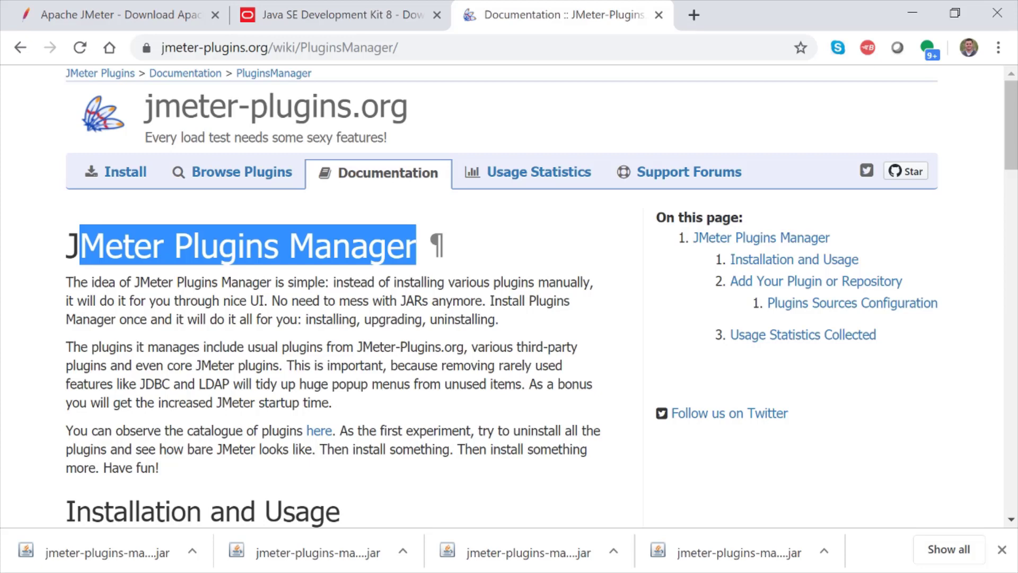
# - Review the Installation and Usage instructions about lib/ext, download the Plugins Manager JAR file and keep the download
pyautogui.scroll(-5, 357, 416)
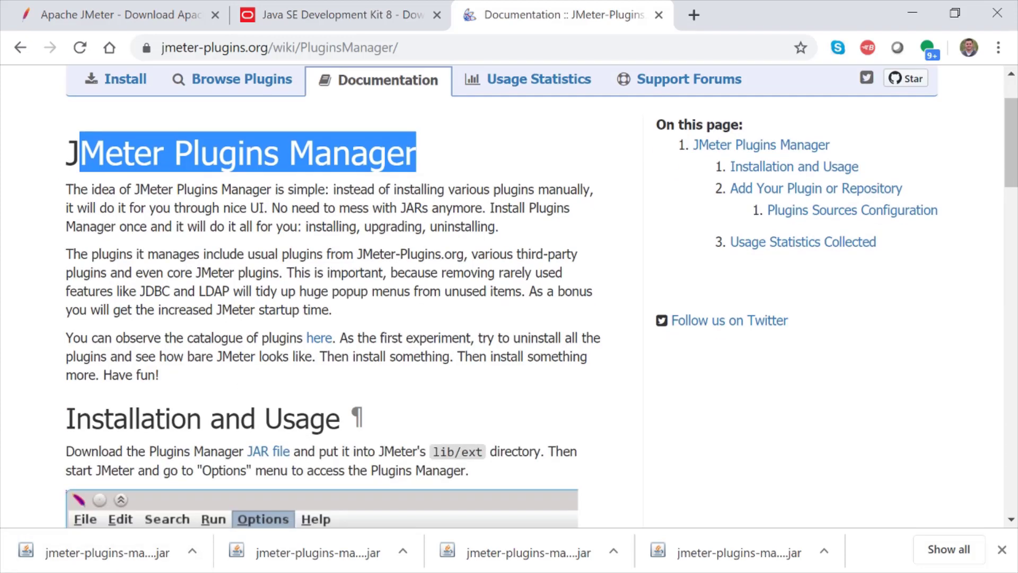
pyautogui.moveTo(75, 265); pyautogui.dragTo(224, 265)
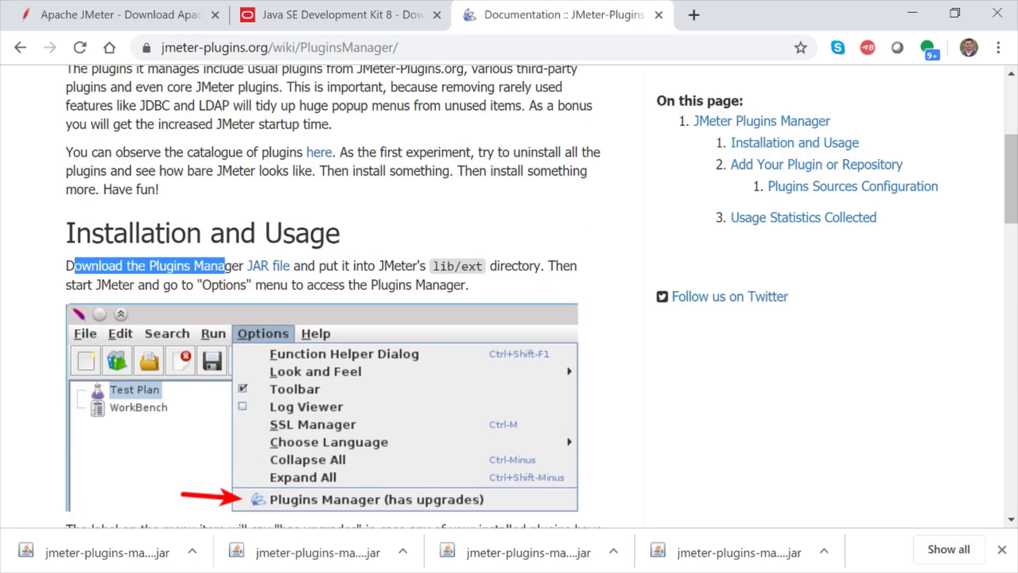
pyautogui.moveTo(318, 266); pyautogui.dragTo(433, 266)
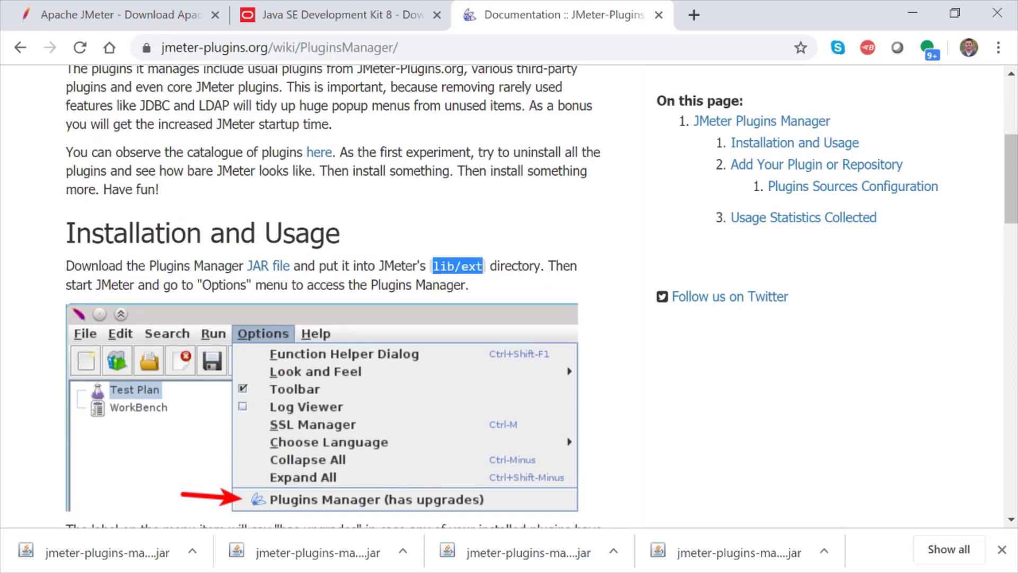
pyautogui.click(267, 267)
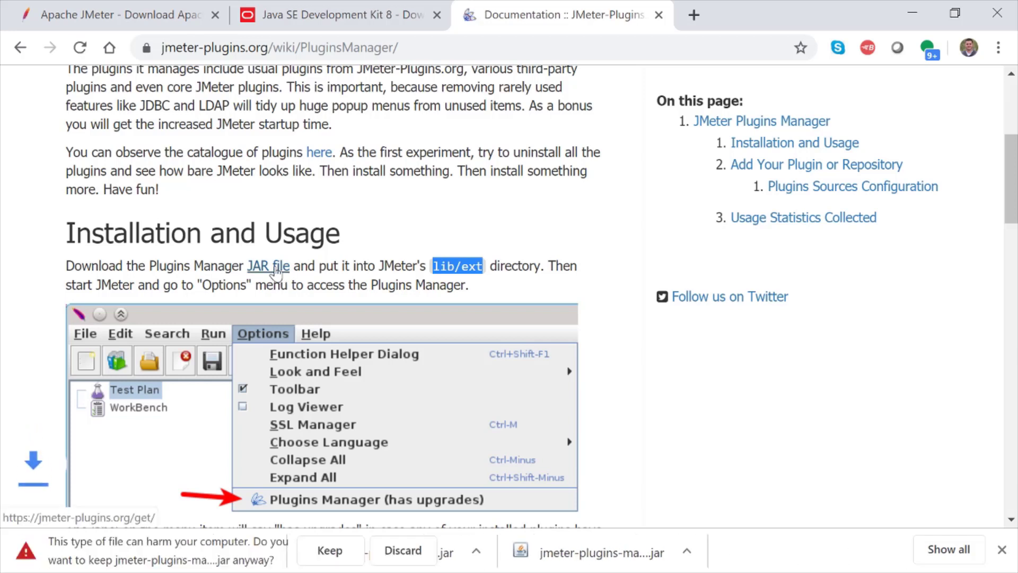
pyautogui.click(329, 550)
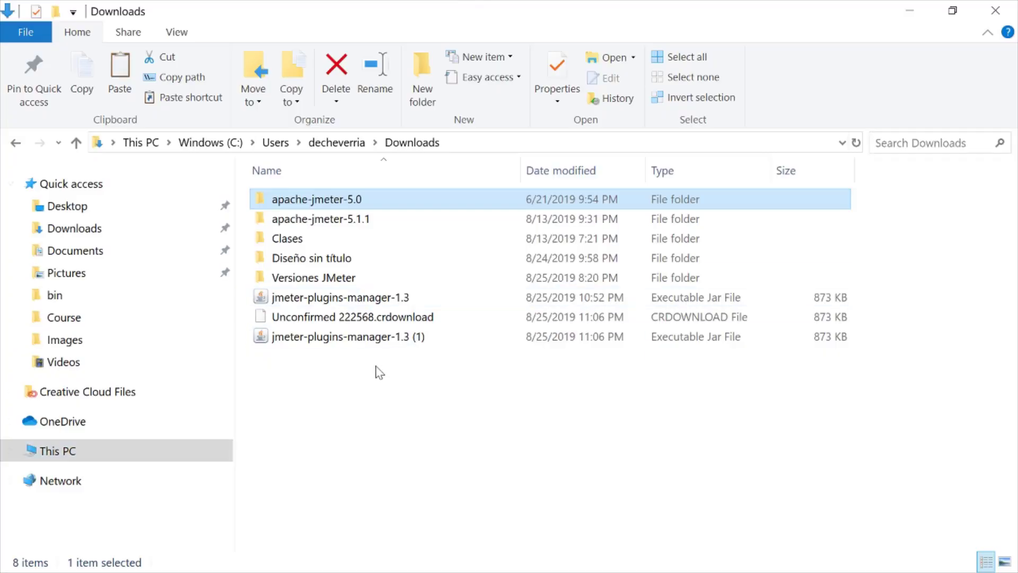
# - Select the jmeter-plugins-manager-1.3 JAR in the Downloads folder and copy it
pyautogui.click(377, 340)
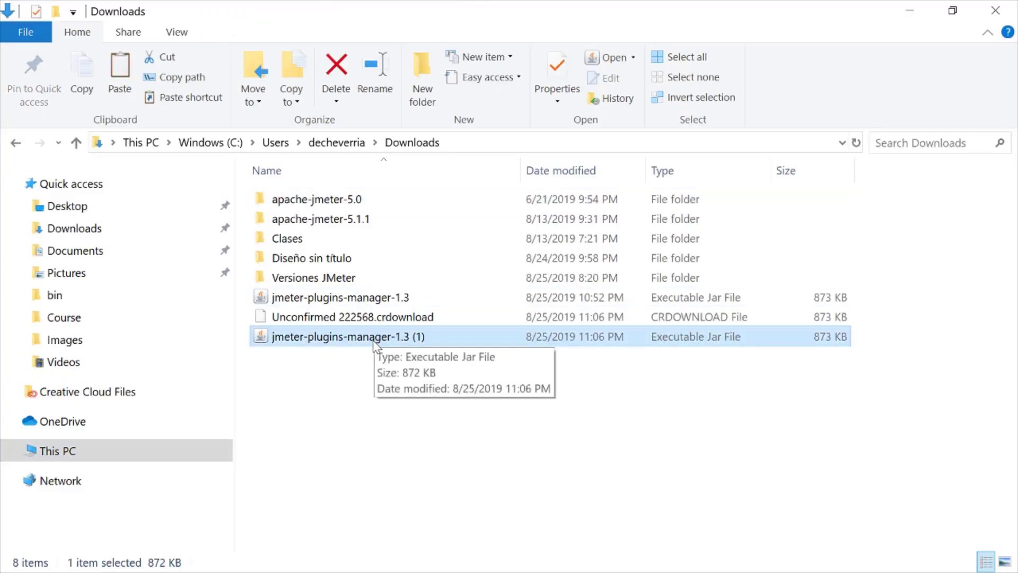
pyautogui.click(379, 340)
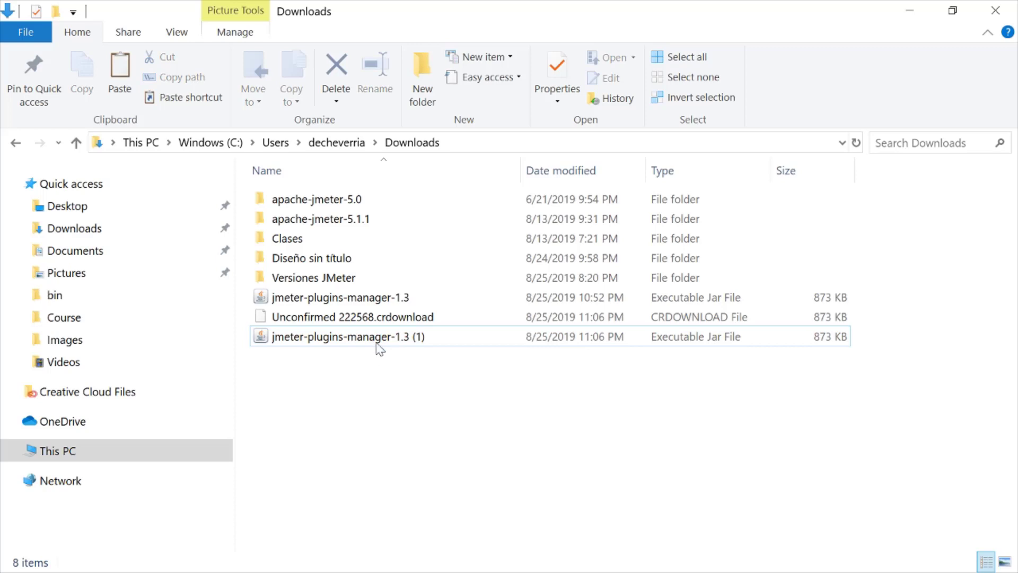
pyautogui.click(378, 298)
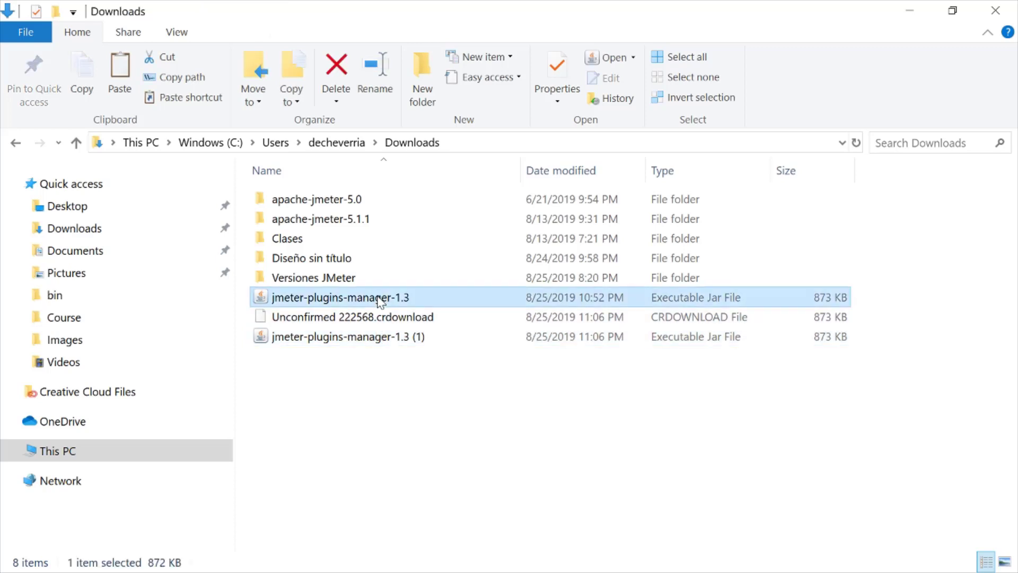
pyautogui.doubleClick(364, 220)
pyautogui.doubleClick(366, 203)
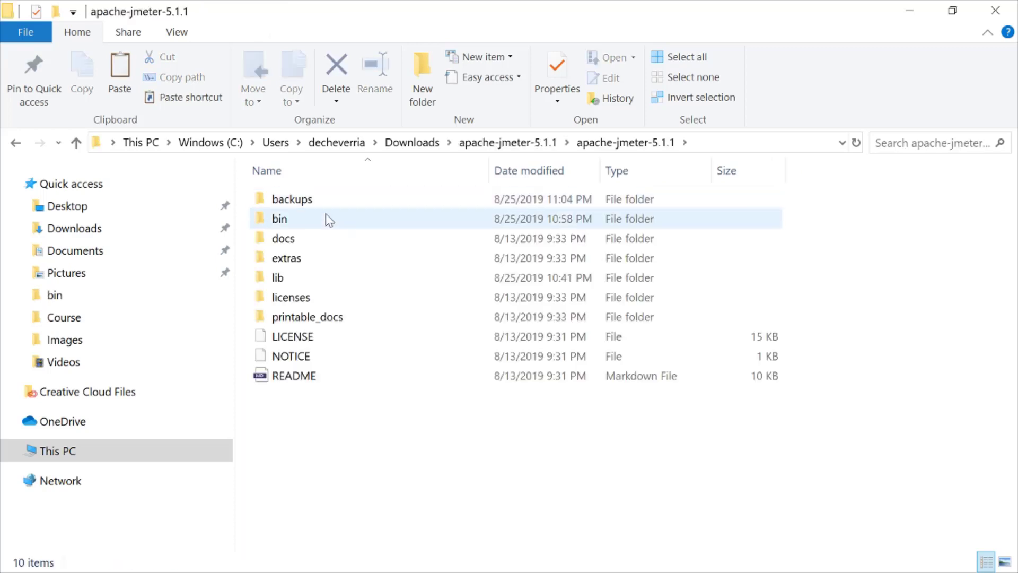
pyautogui.doubleClick(299, 221)
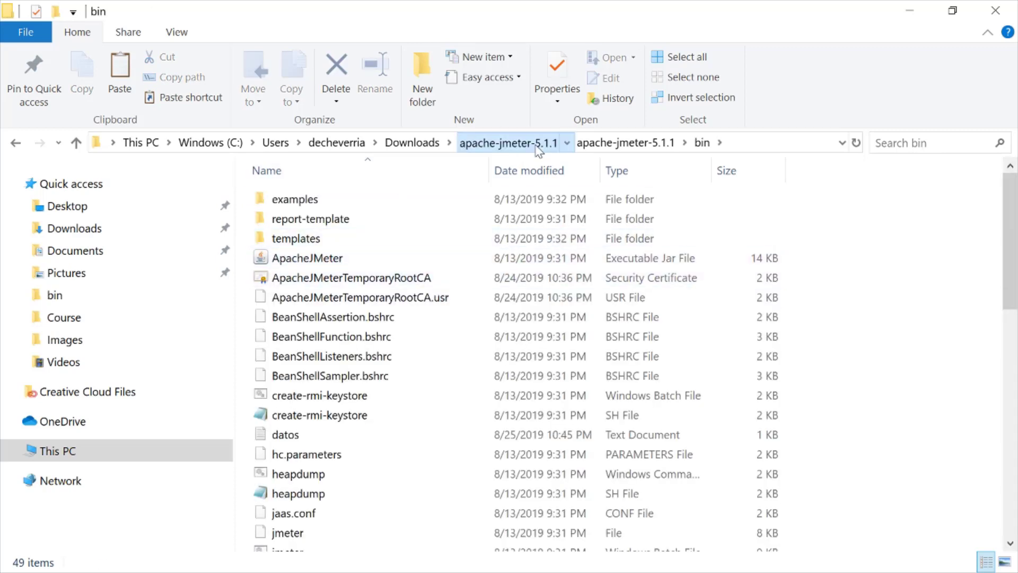
pyautogui.click(533, 144)
pyautogui.click(418, 149)
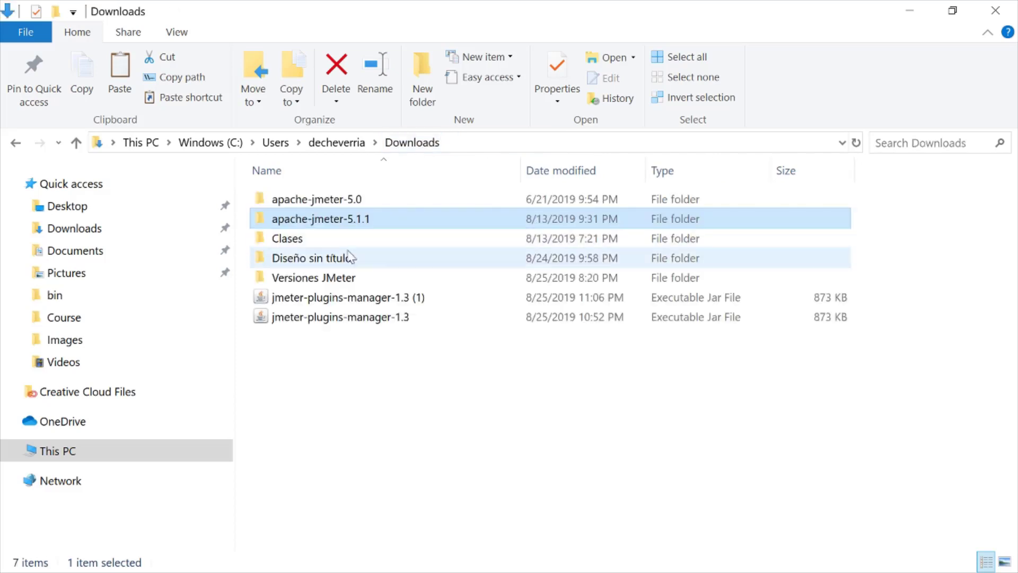
# - Paste the copied jmeter-plugins-manager-1.3 JAR into the lib/ext folder of apache-jmeter-5.1.1
pyautogui.doubleClick(349, 222)
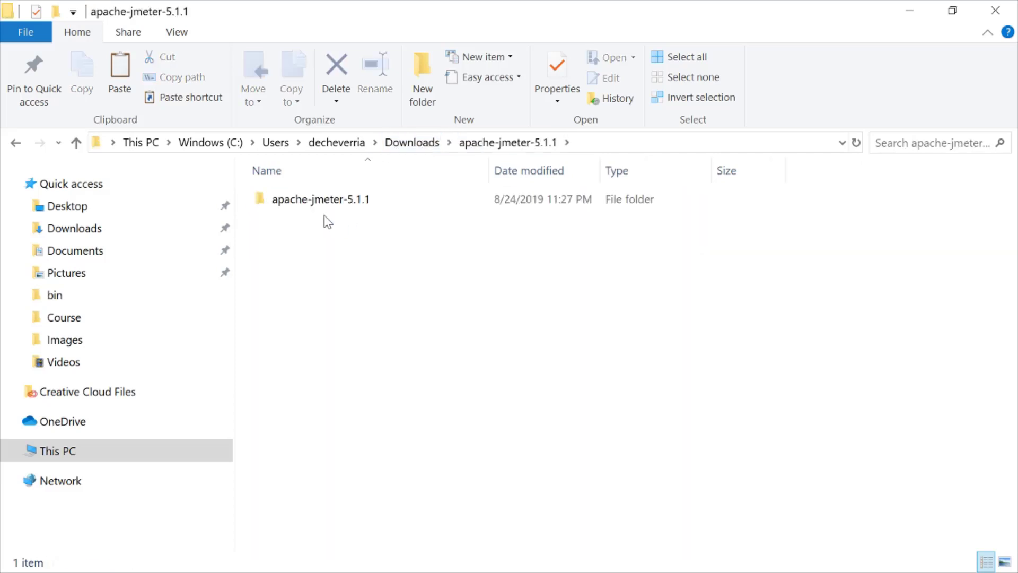
pyautogui.doubleClick(324, 205)
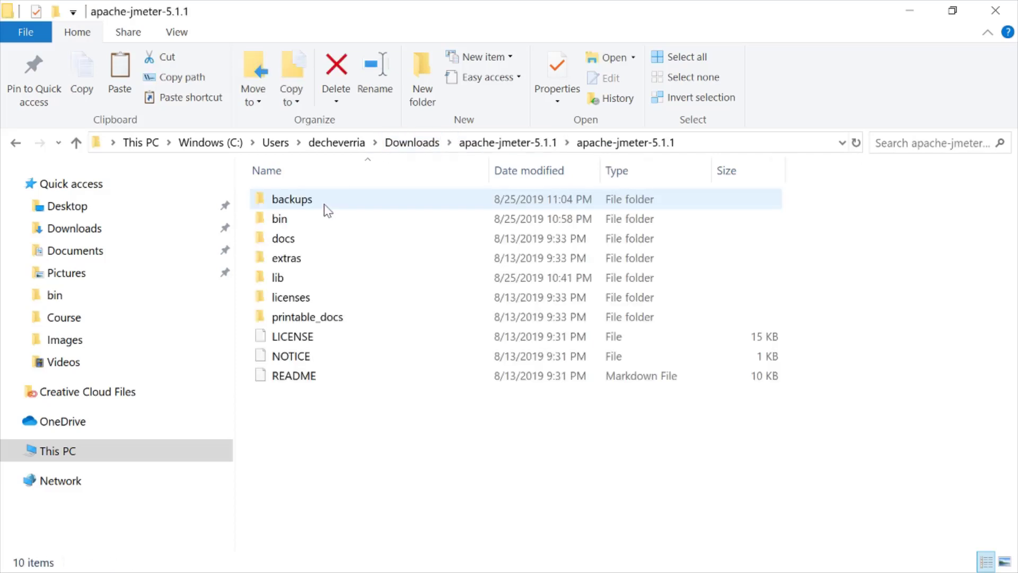
pyautogui.doubleClick(300, 278)
pyautogui.click(297, 198)
pyautogui.doubleClick(297, 198)
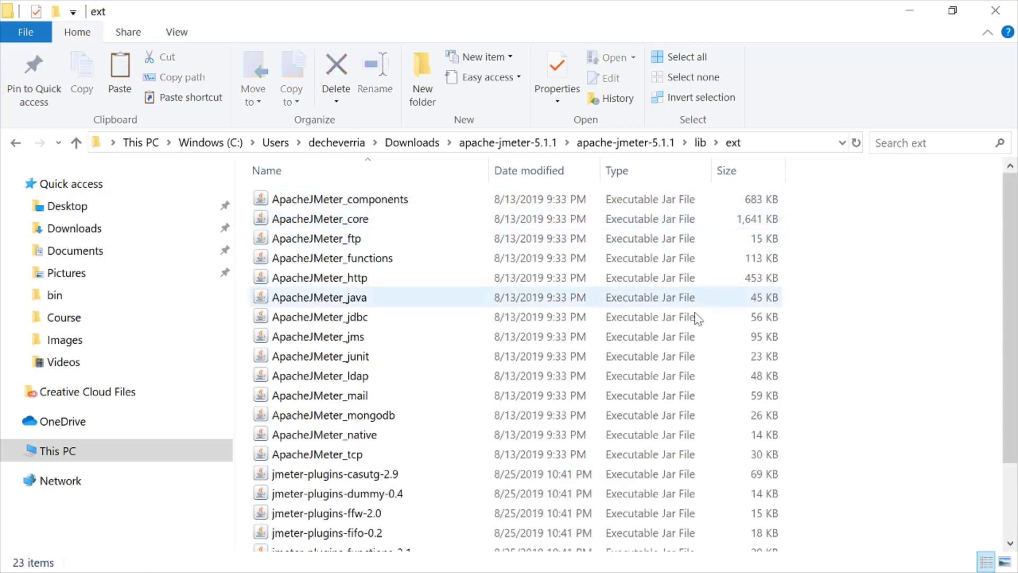
pyautogui.hotkey('ctrl', 'v')
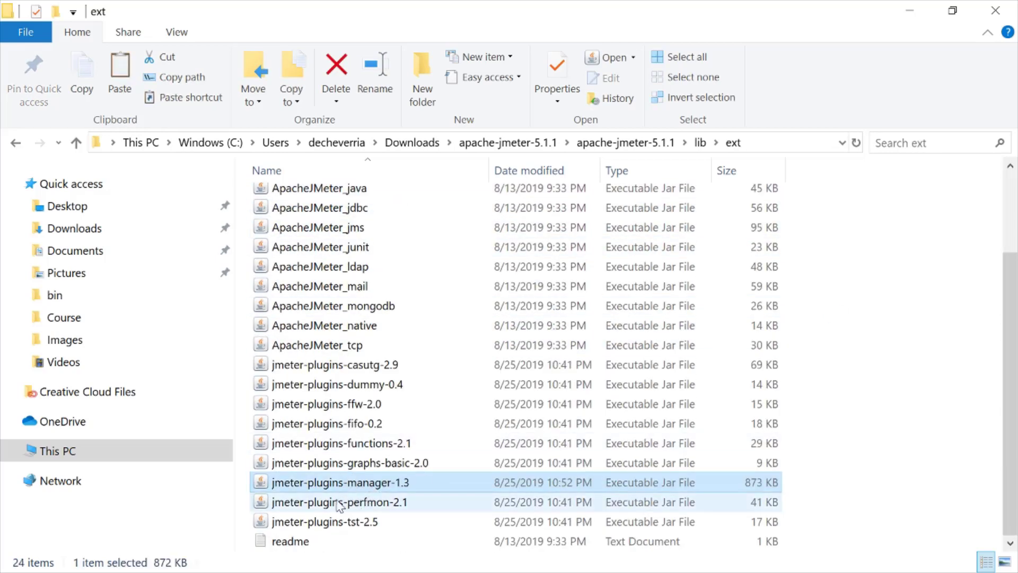
# - Close the running JMeter and relaunch it from the ApacheJMeter executable JAR in the apache-jmeter-5.1.1 bin folder
pyautogui.hotkey('alt', 'Tab')
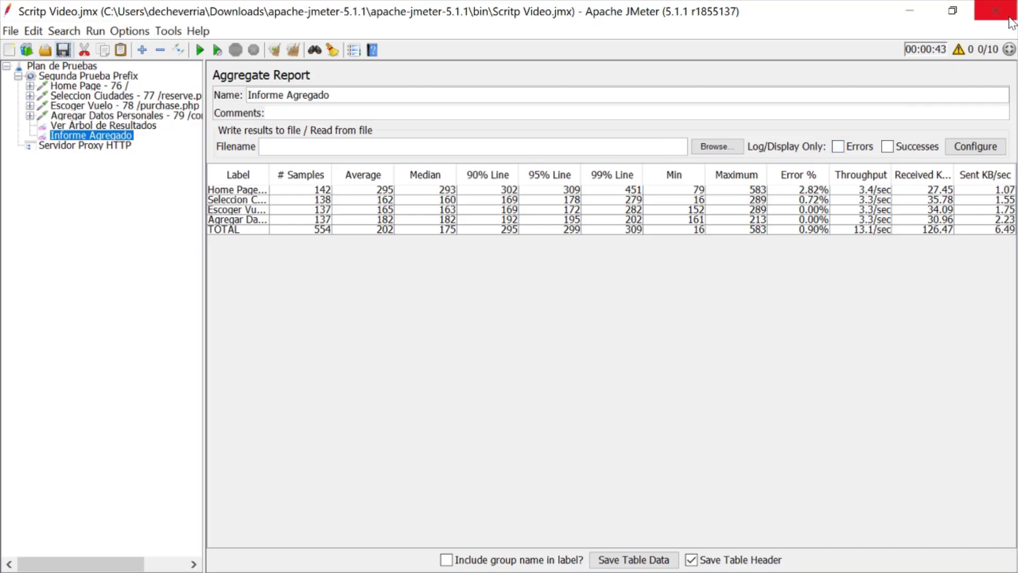
pyautogui.hotkey('alt', 'Tab')
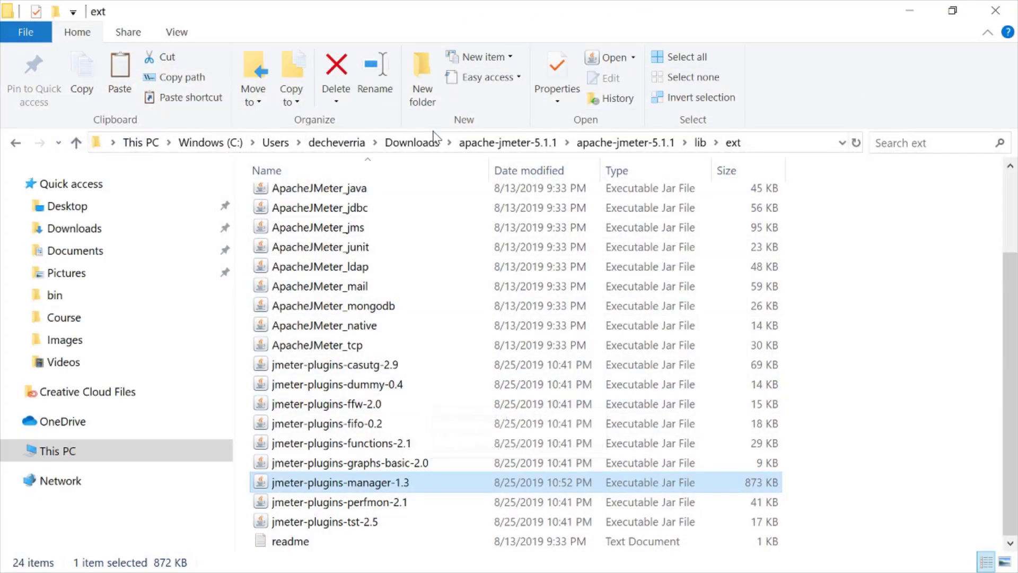
pyautogui.click(508, 142)
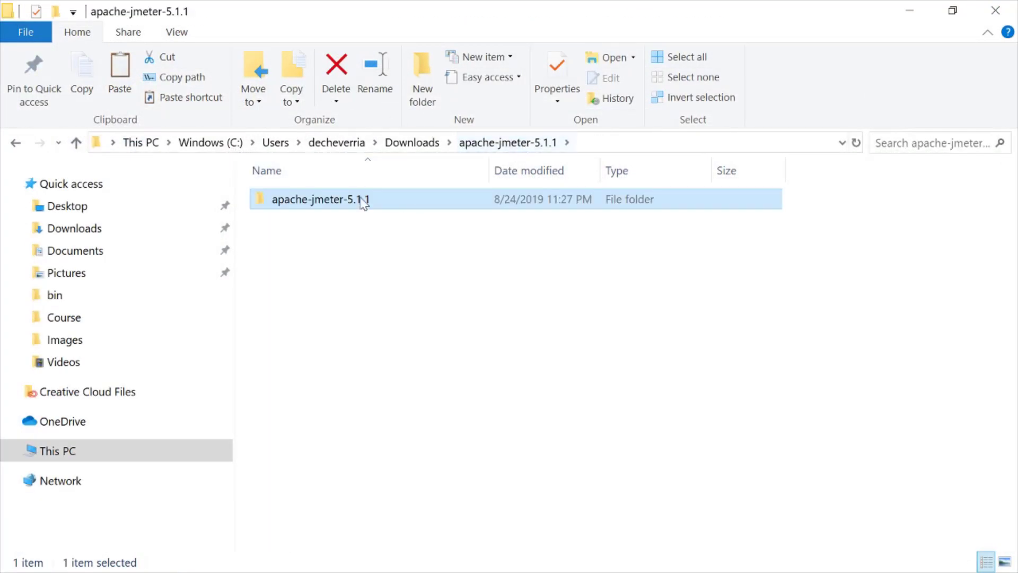
pyautogui.doubleClick(326, 207)
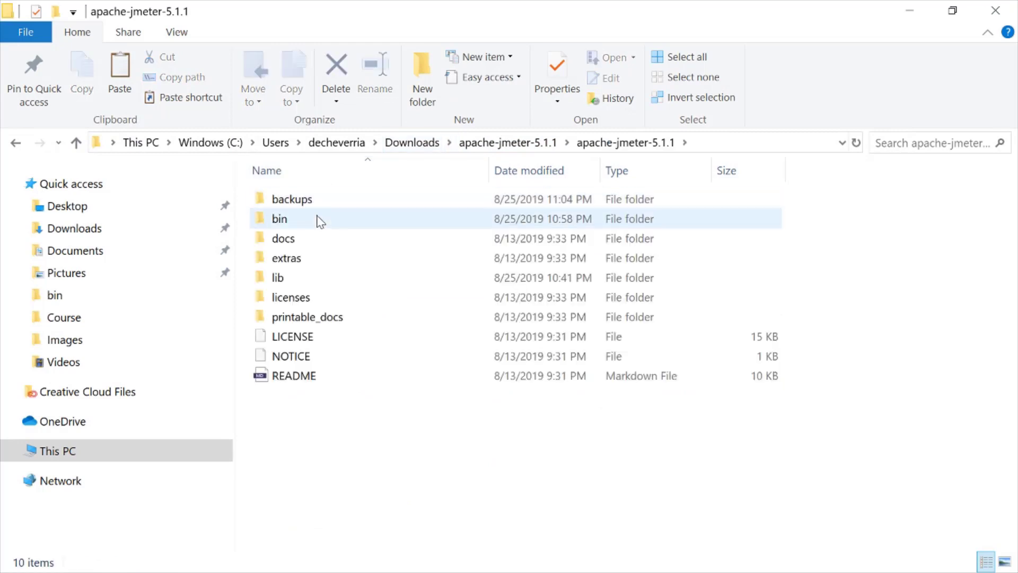
pyautogui.doubleClick(317, 220)
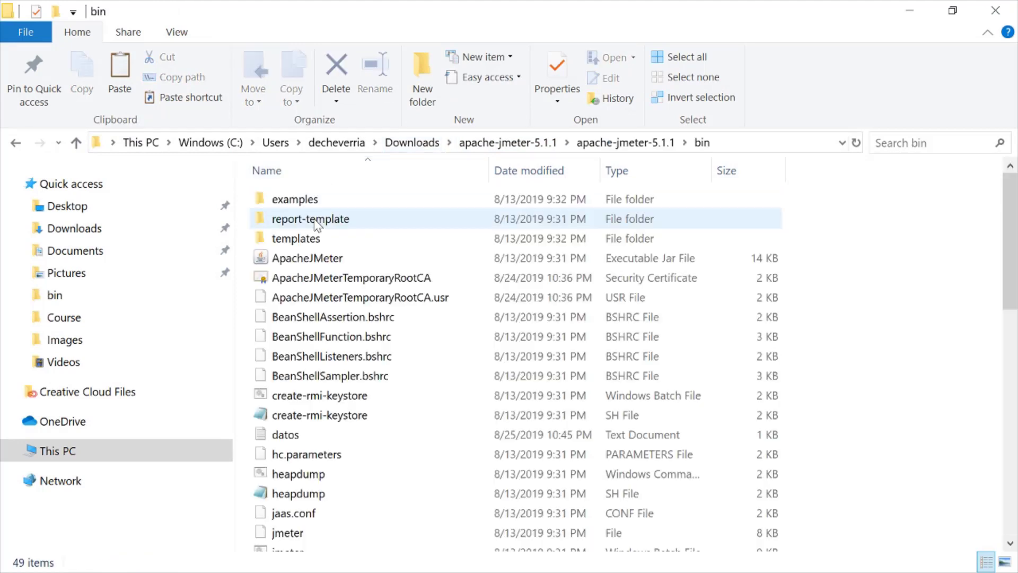
pyautogui.doubleClick(324, 259)
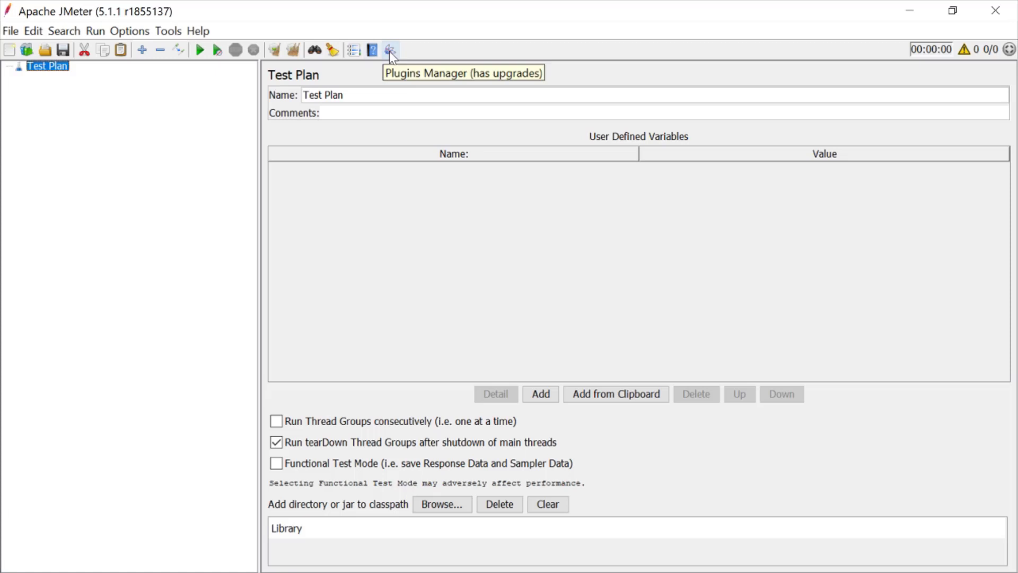
# - Reopen the recent test plan Scritp Video.jmx and expand the Segunda Prueba Prefix thread group
pyautogui.click(12, 31)
pyautogui.moveTo(45, 110)
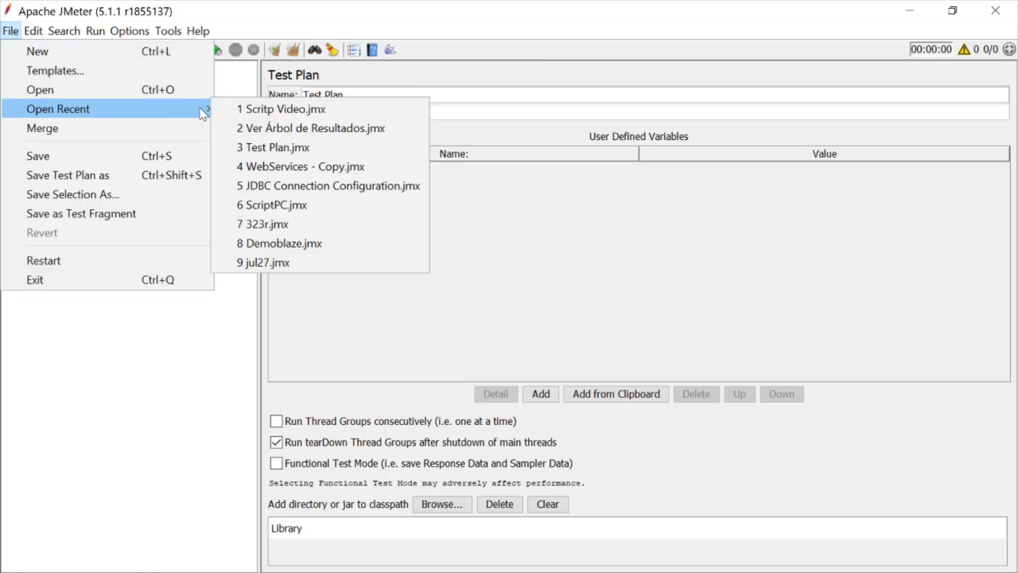
pyautogui.click(289, 110)
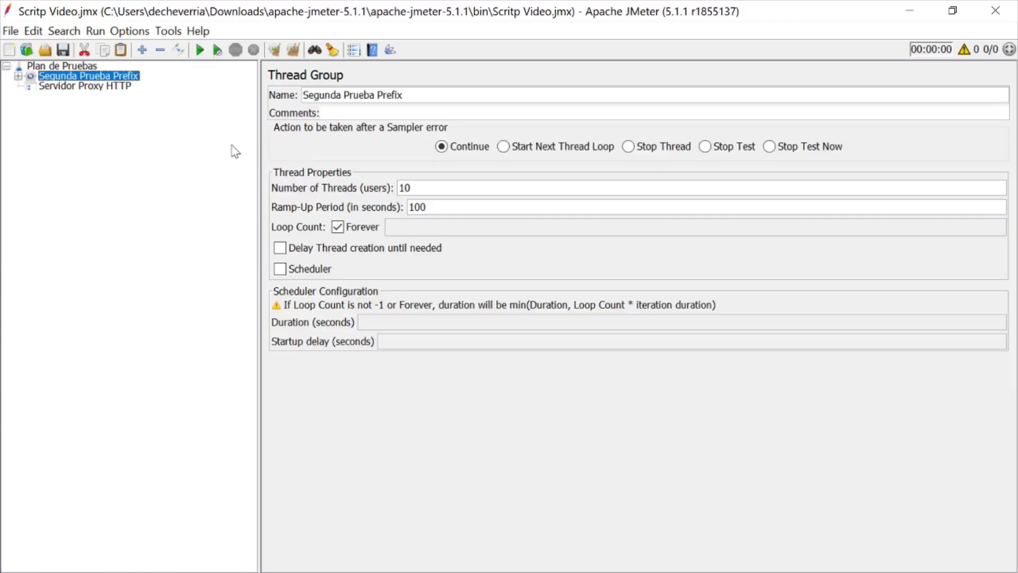
pyautogui.click(17, 76)
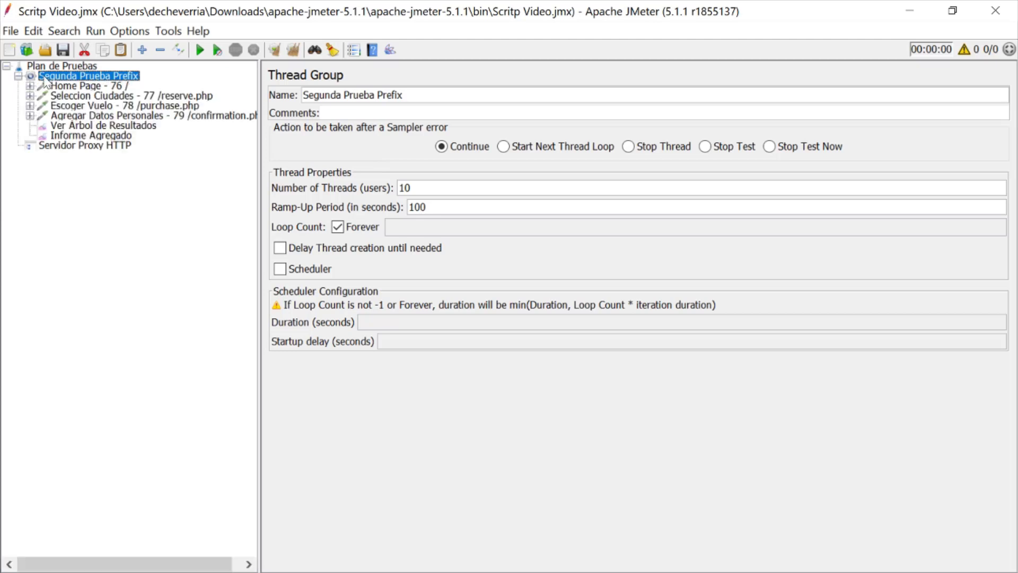
# - Open the JMeter Plugins Manager and browse the installed and available plugins
pyautogui.click(391, 51)
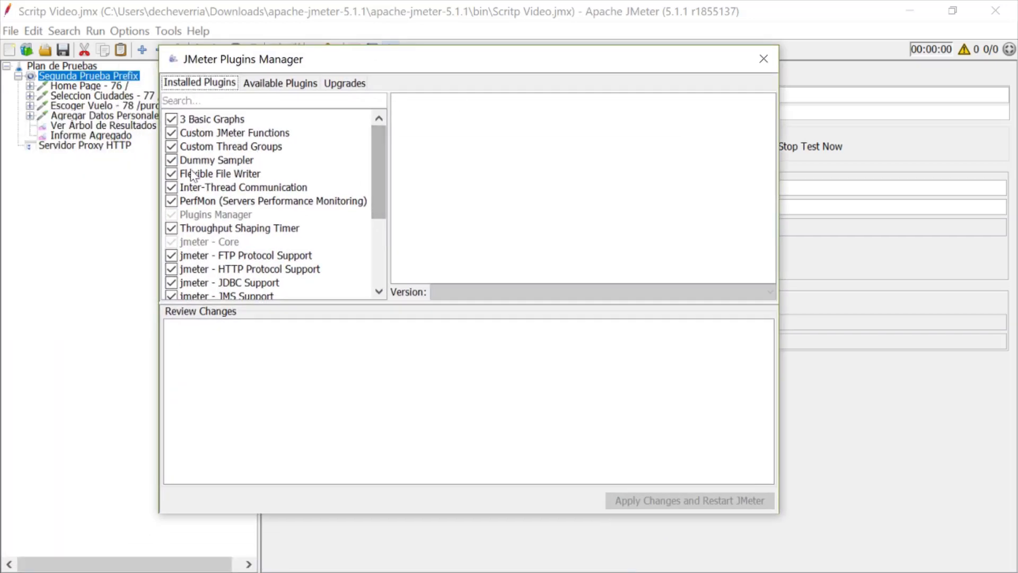
pyautogui.moveTo(378, 141)
pyautogui.mouseDown()
pyautogui.moveTo(373, 215)
pyautogui.moveTo(379, 129)
pyautogui.mouseUp()
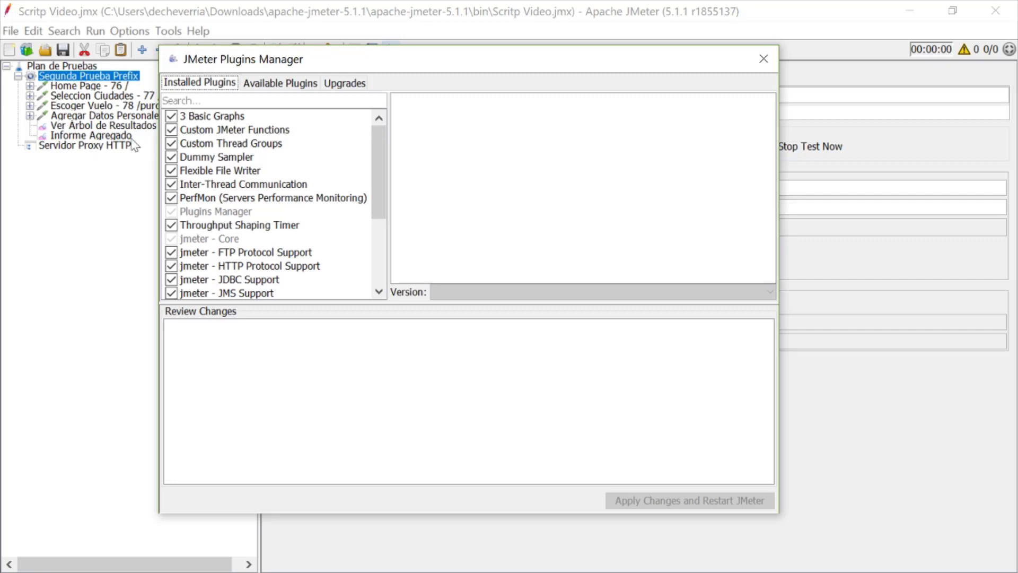
pyautogui.click(292, 86)
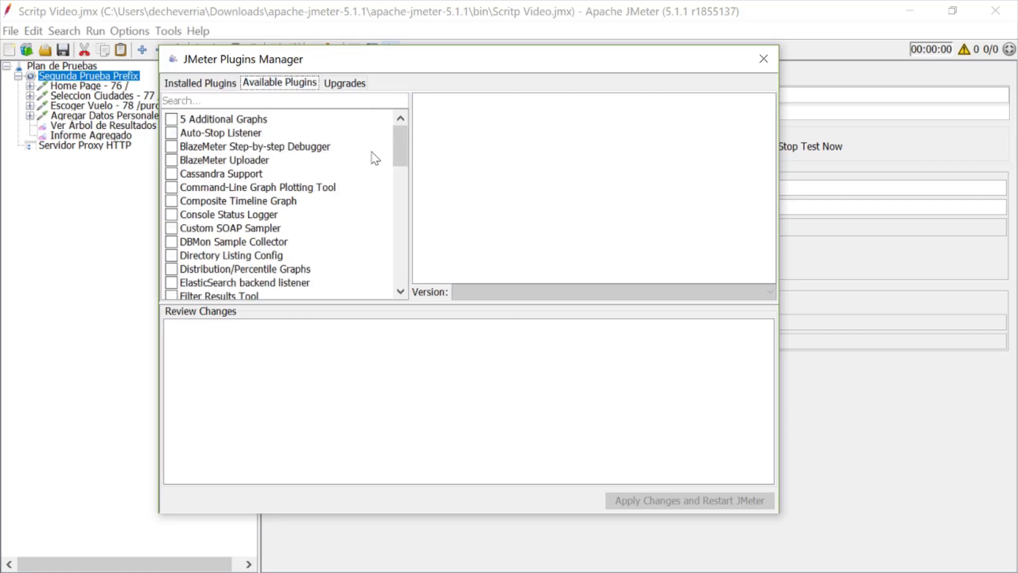
pyautogui.moveTo(401, 140); pyautogui.dragTo(395, 97)
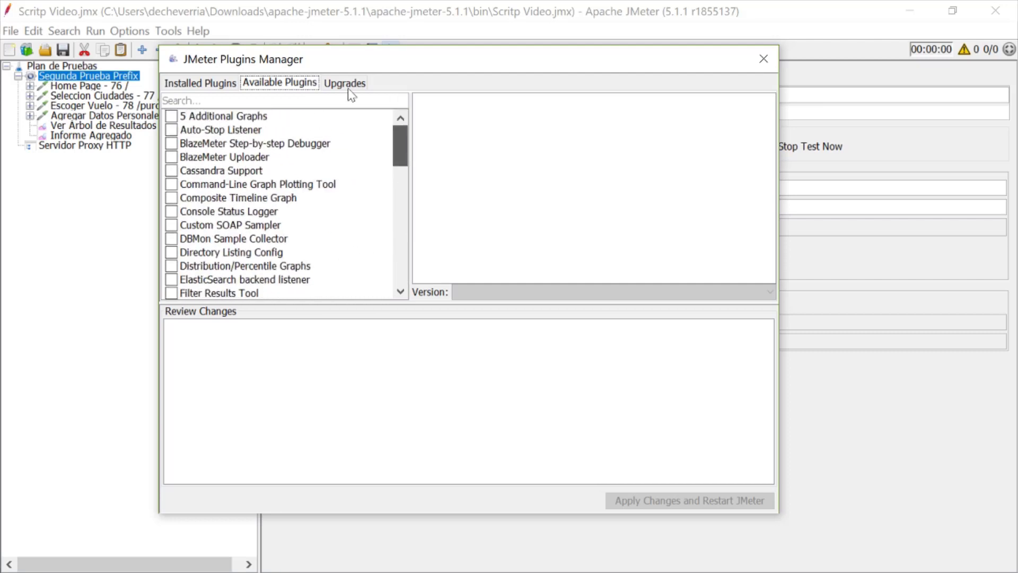
# - Search the installed plugins for "sta" to find the standard set, and return to the available plugins
pyautogui.click(200, 83)
pyautogui.click(185, 100)
pyautogui.write('sta')
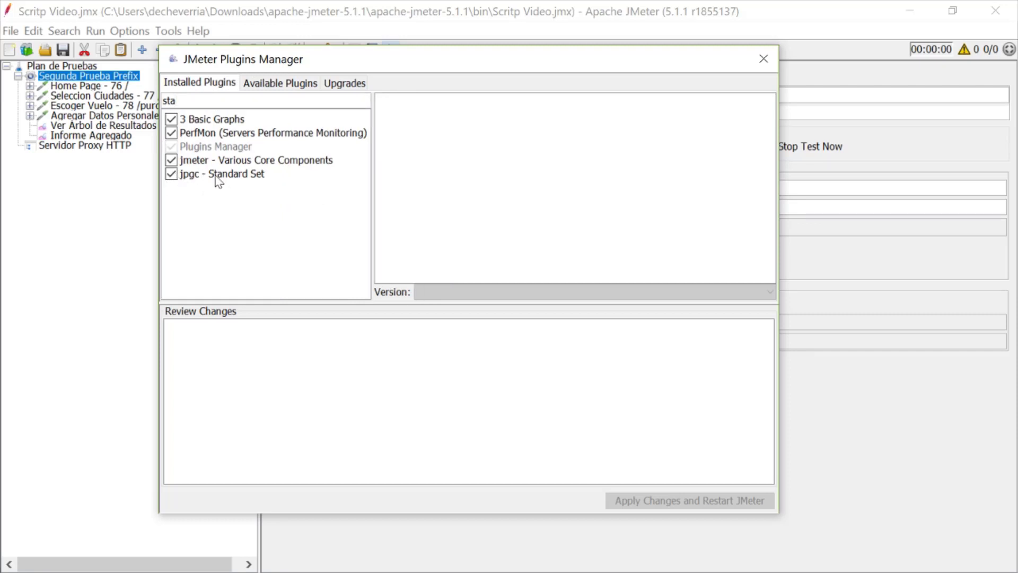
pyautogui.click(290, 86)
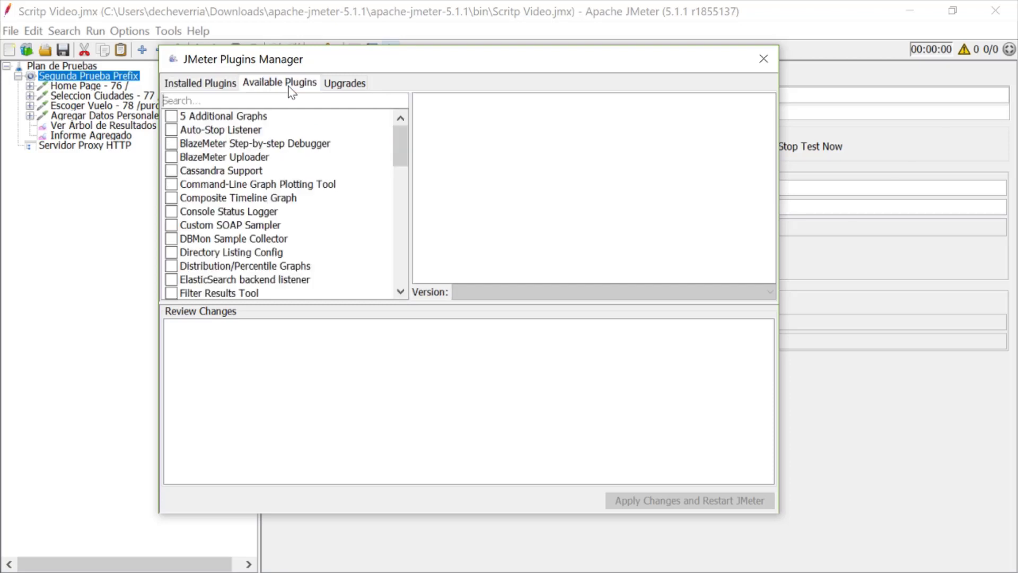
# - Search the available plugins for "stab", and correct the search term to "stand"
pyautogui.write('stab')
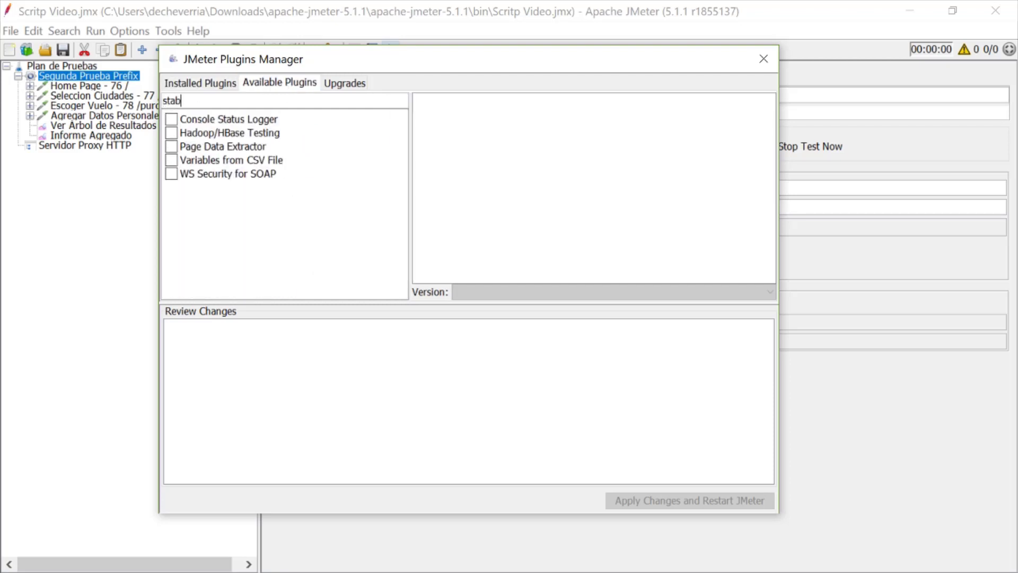
pyautogui.press('BackSpace')
pyautogui.press('BackSpace')
pyautogui.write('and')
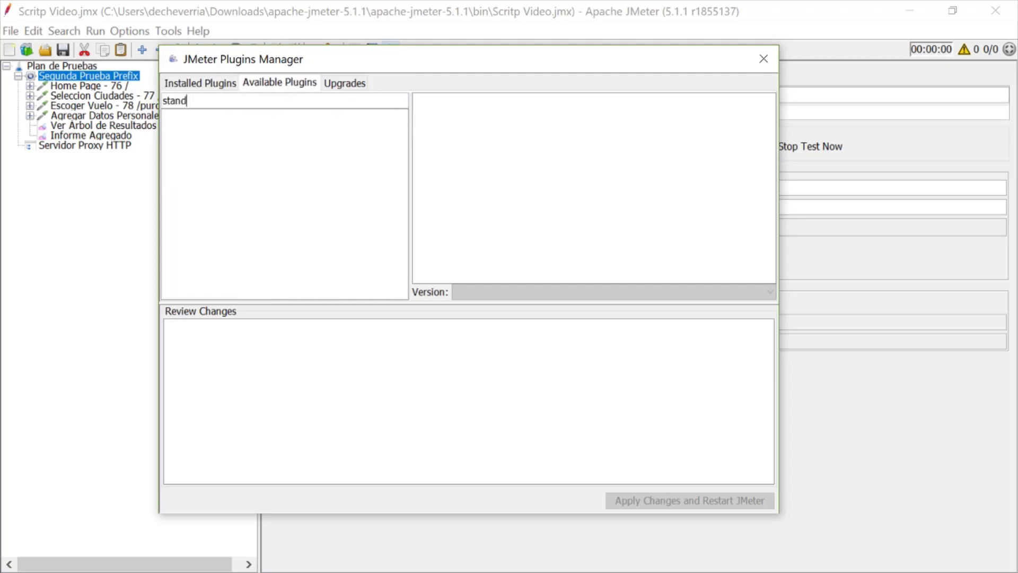
# - Check the details of jpgc - Standard Set among the installed plugins, keeping it selected, and close the Plugins Manager
pyautogui.click(218, 87)
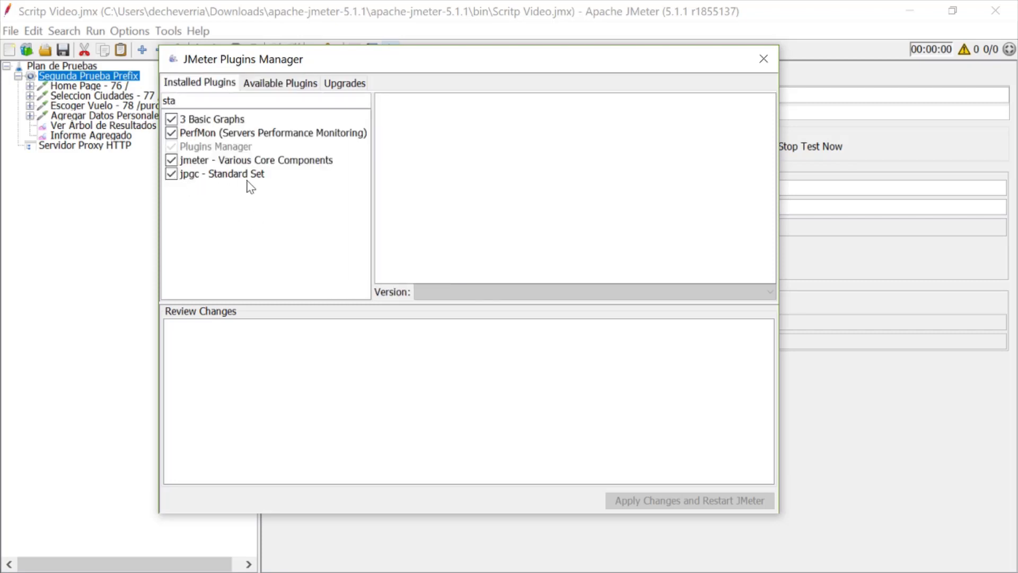
pyautogui.click(174, 178)
pyautogui.click(173, 177)
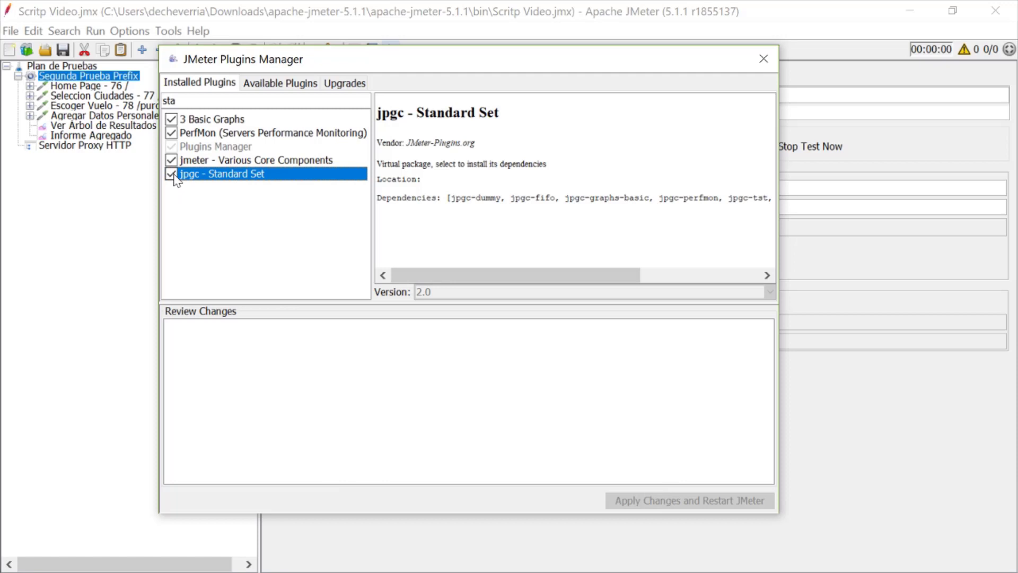
pyautogui.click(762, 58)
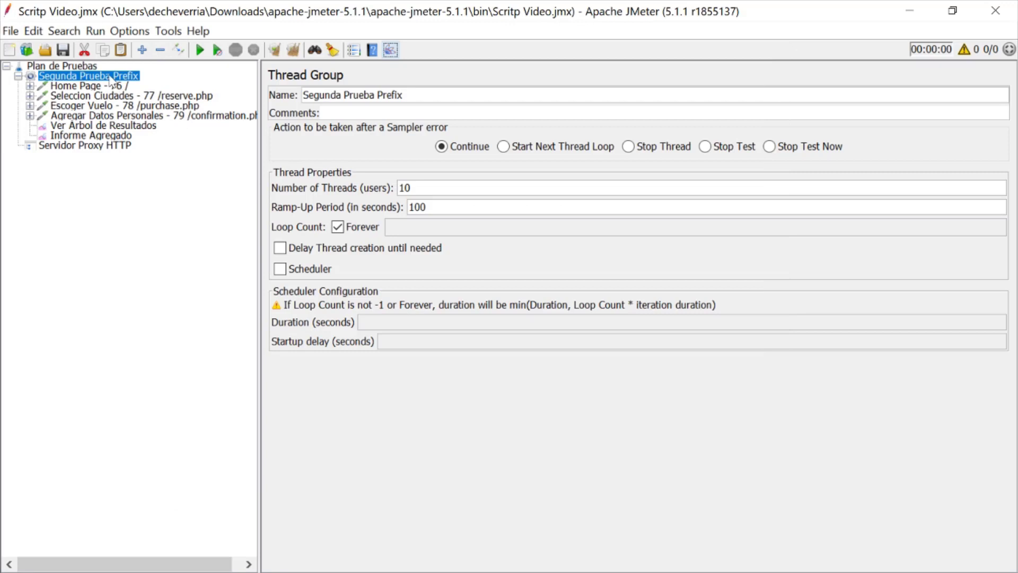
# - Add a jp@gc - Active Threads Over Time listener to the Segunda Prueba Prefix thread group
pyautogui.rightClick(85, 78)
pyautogui.moveTo(197, 93)
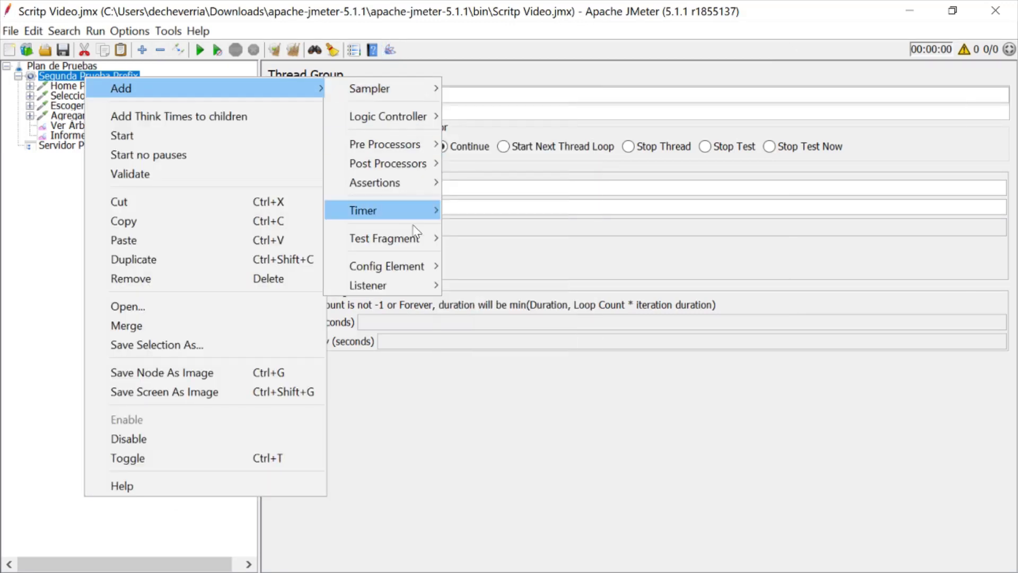
pyautogui.moveTo(411, 285)
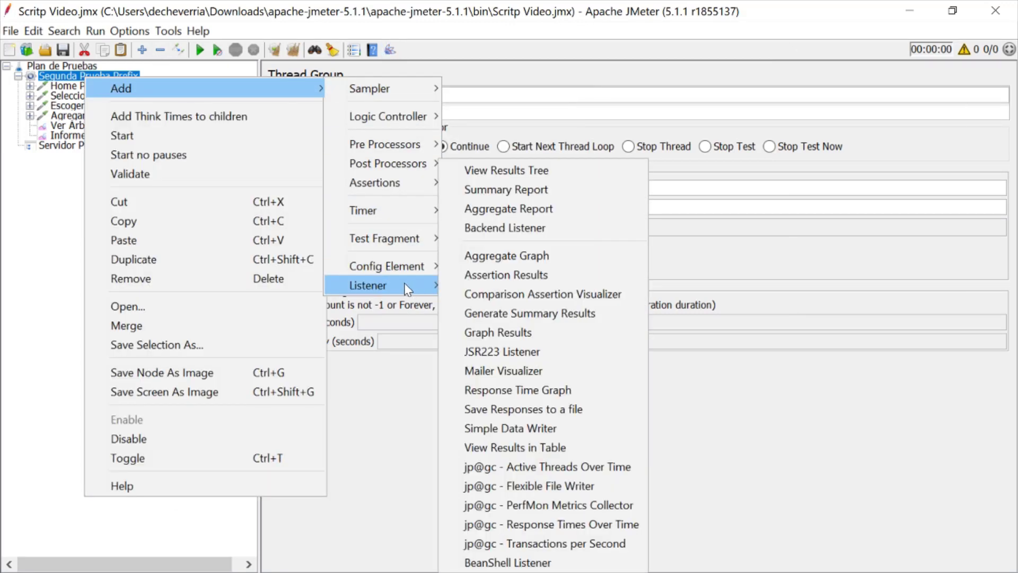
pyautogui.click(566, 471)
# - Add a jp@gc - Response Times Over Time listener to Segunda Prueba Prefix and view both new graph listeners
pyautogui.click(79, 66)
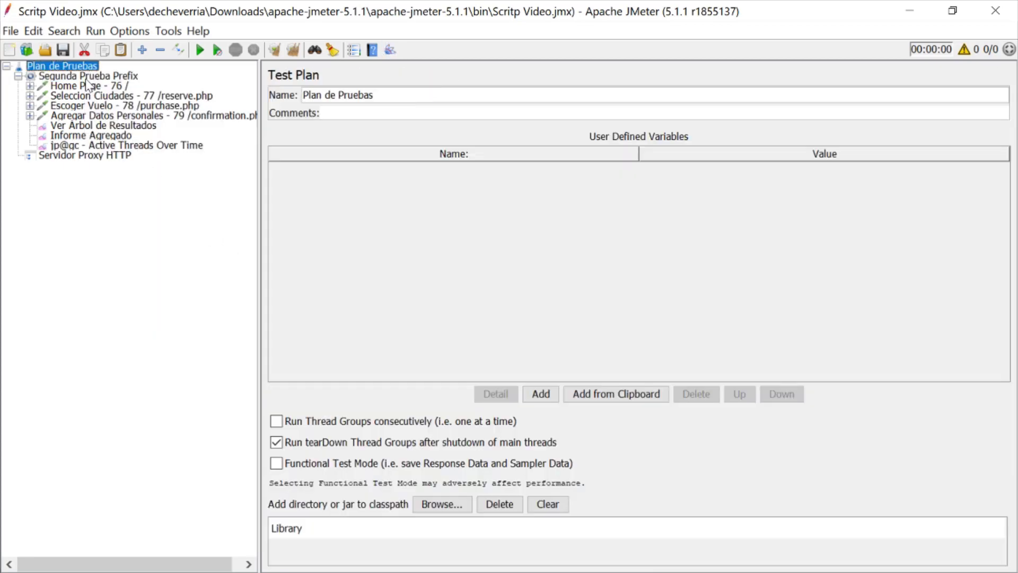
pyautogui.click(88, 76)
pyautogui.rightClick(86, 77)
pyautogui.moveTo(314, 90)
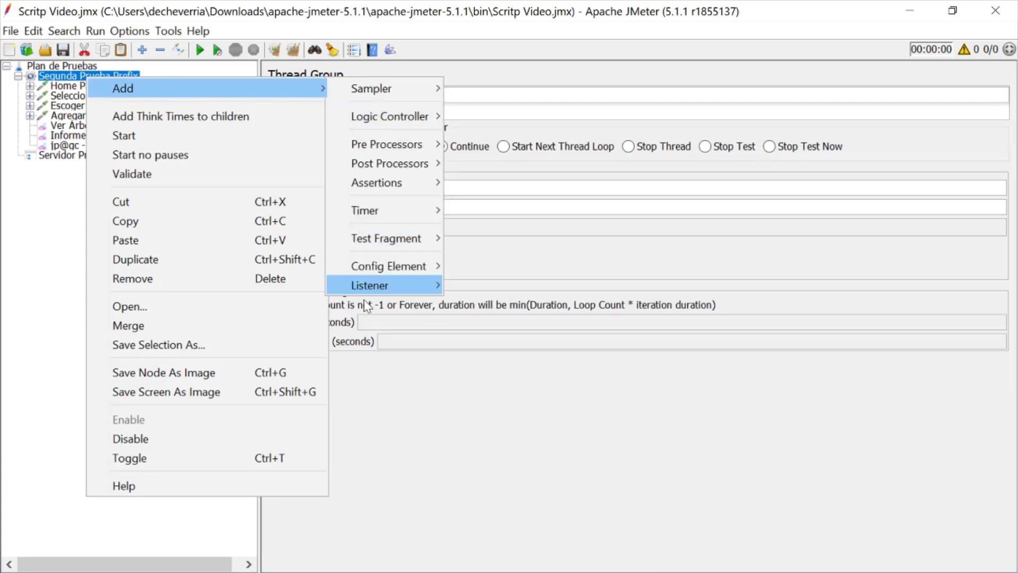
pyautogui.moveTo(379, 285)
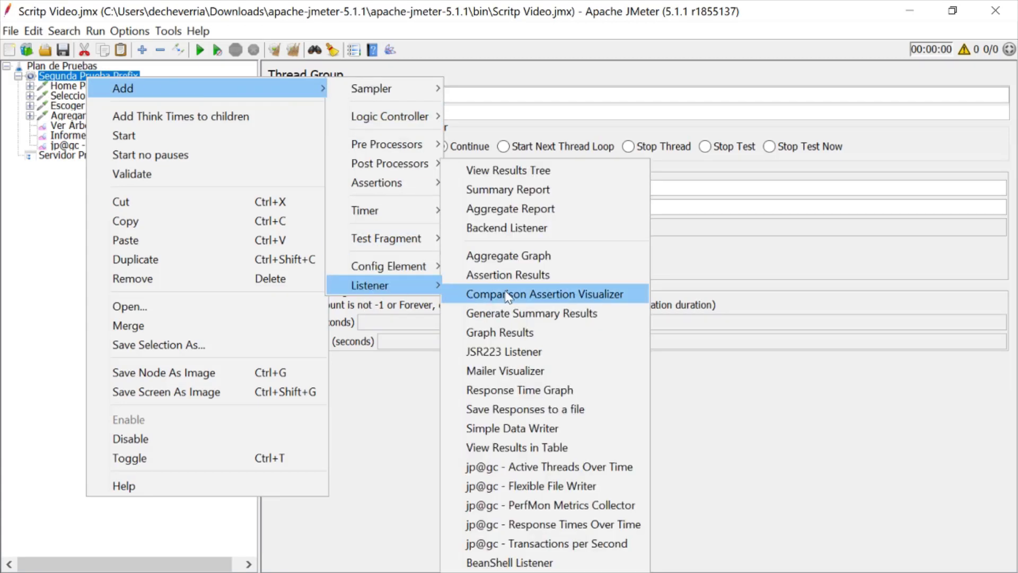
pyautogui.click(583, 520)
pyautogui.click(170, 145)
pyautogui.click(170, 157)
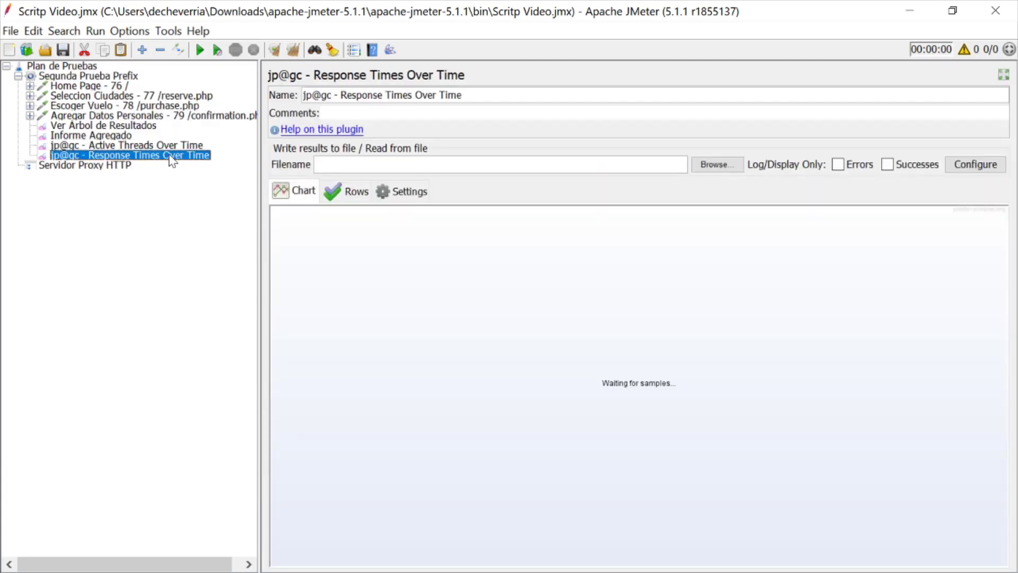
# - Look over the Home Page and Seleccion Ciudades requests in the Segunda Prueba Prefix thread group
pyautogui.click(126, 77)
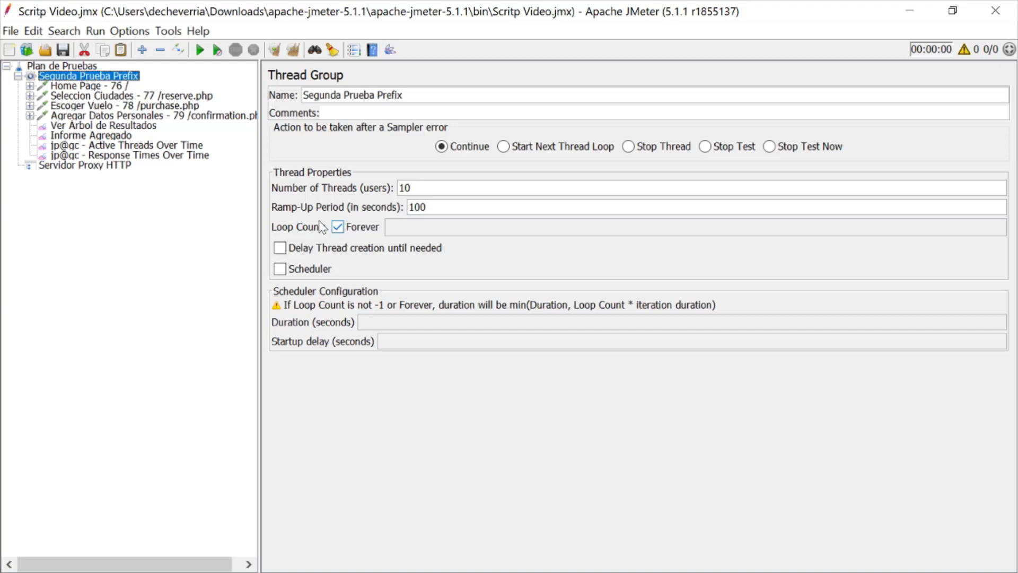
pyautogui.click(89, 87)
pyautogui.click(92, 97)
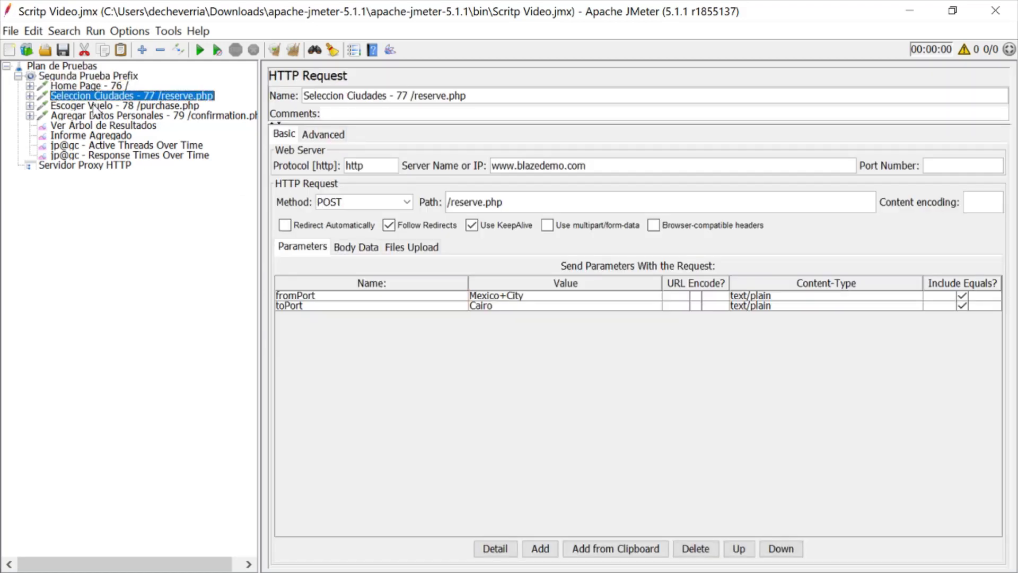
pyautogui.click(94, 86)
# - Review the ramp-up period and number of threads in the Segunda Prueba Prefix thread group's settings
pyautogui.click(94, 77)
pyautogui.moveTo(427, 207); pyautogui.dragTo(406, 208)
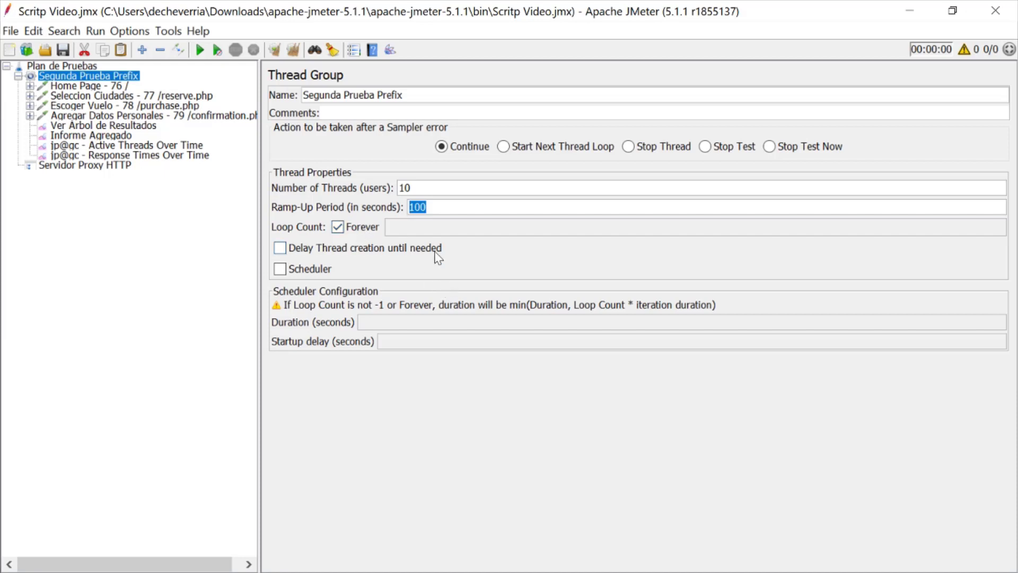
pyautogui.click(448, 215)
pyautogui.hotkey('ctrl', 'a')
pyautogui.click(411, 188)
pyautogui.hotkey('ctrl', 'a')
pyautogui.click(410, 188)
pyautogui.hotkey('ctrl', 'a')
pyautogui.press('Tab')
# - Run the load test, follow the active threads and response times charts, and enlarge the chart area
pyautogui.click(125, 76)
pyautogui.click(199, 49)
pyautogui.click(132, 146)
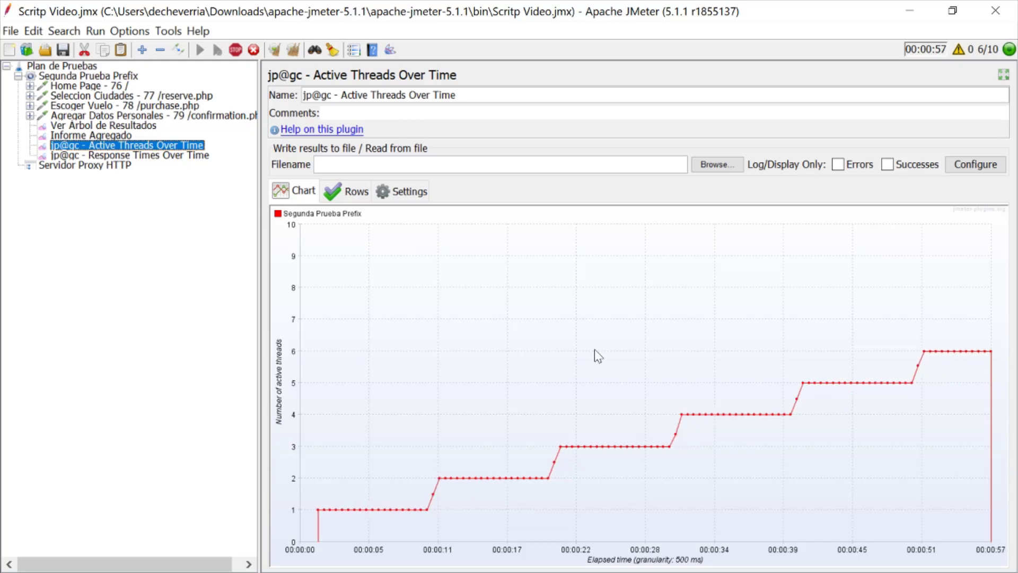
pyautogui.click(153, 159)
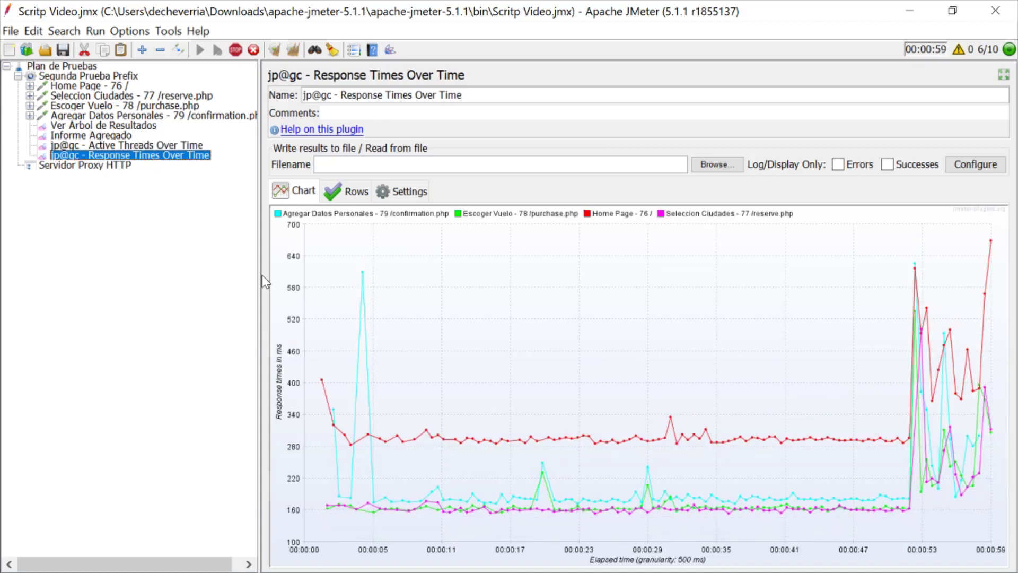
pyautogui.moveTo(257, 279); pyautogui.dragTo(230, 276)
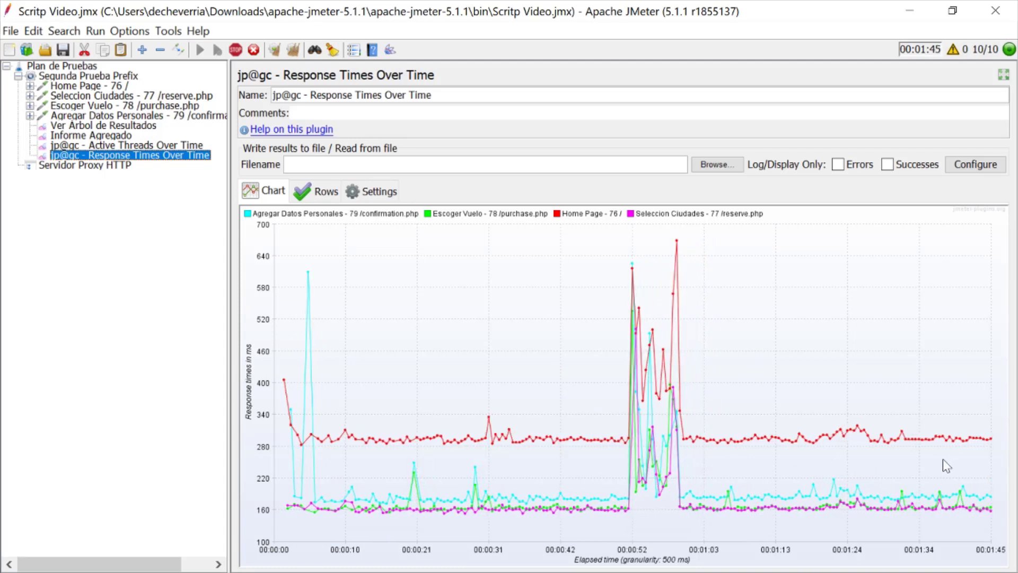
# - Widen the sample list in Ver Árbol de Resultados and inspect the sampler result of an Escoger Vuelo - 78 /purchase.php sample
pyautogui.click(123, 126)
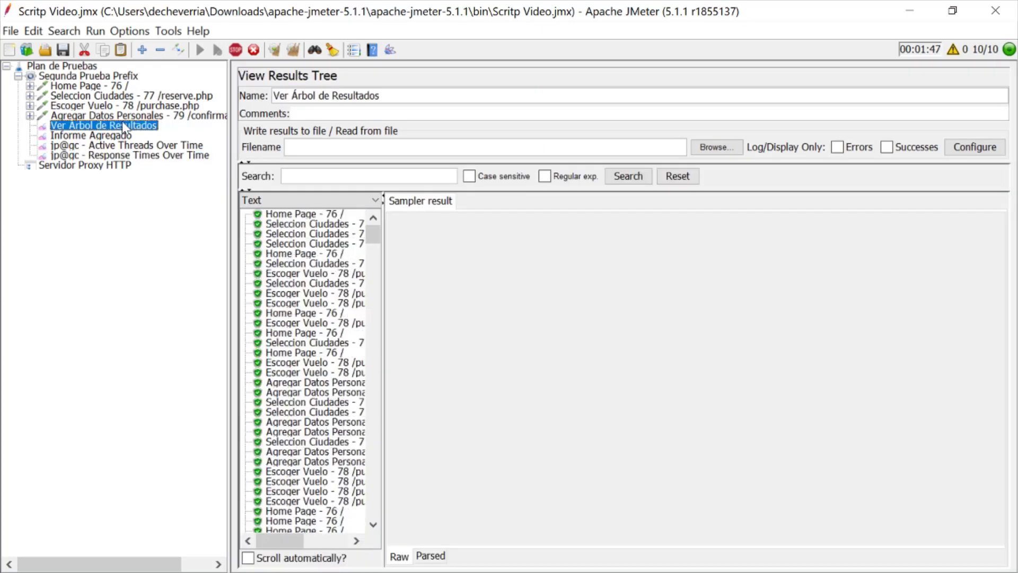
pyautogui.moveTo(381, 266); pyautogui.dragTo(482, 265)
pyautogui.click(345, 283)
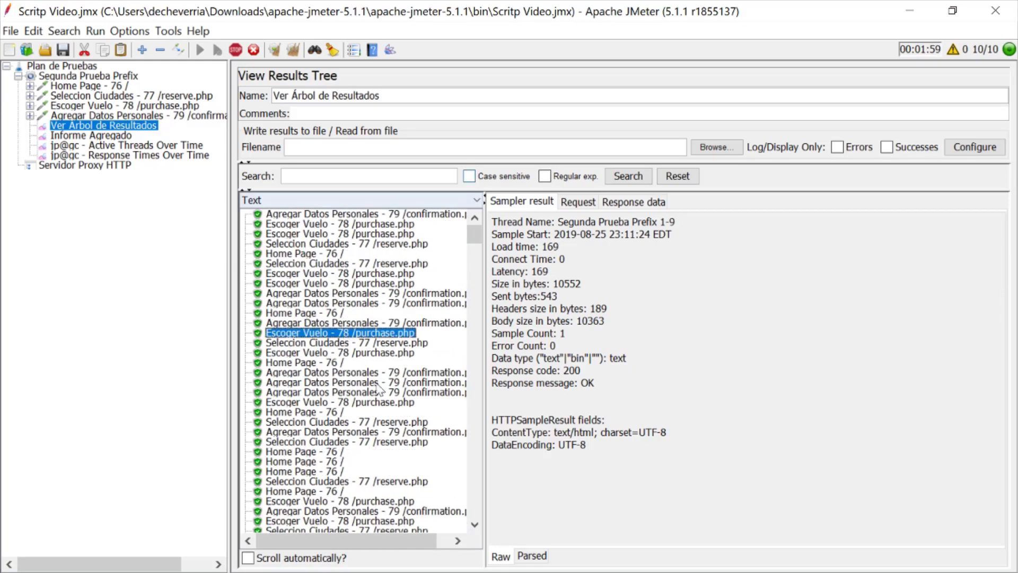
# - Examine the response time statistics in Informe Agregado and the jp@gc - Active Threads Over Time chart
pyautogui.click(110, 137)
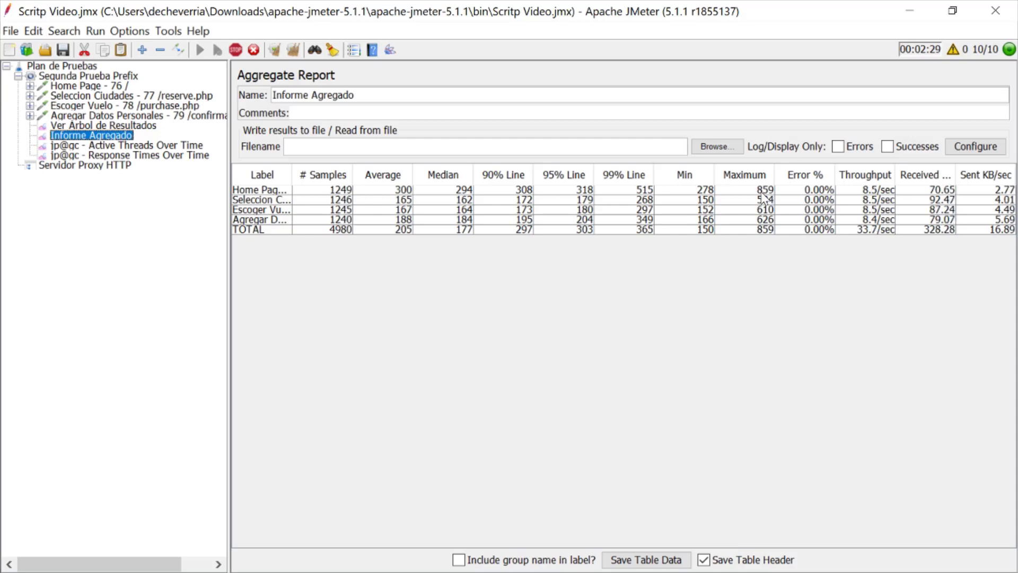
pyautogui.click(188, 146)
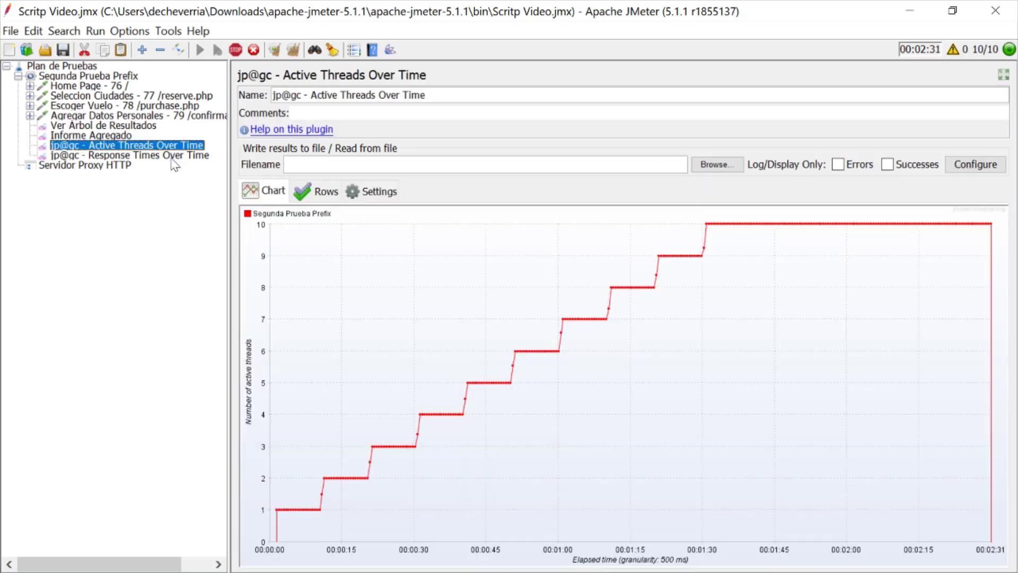